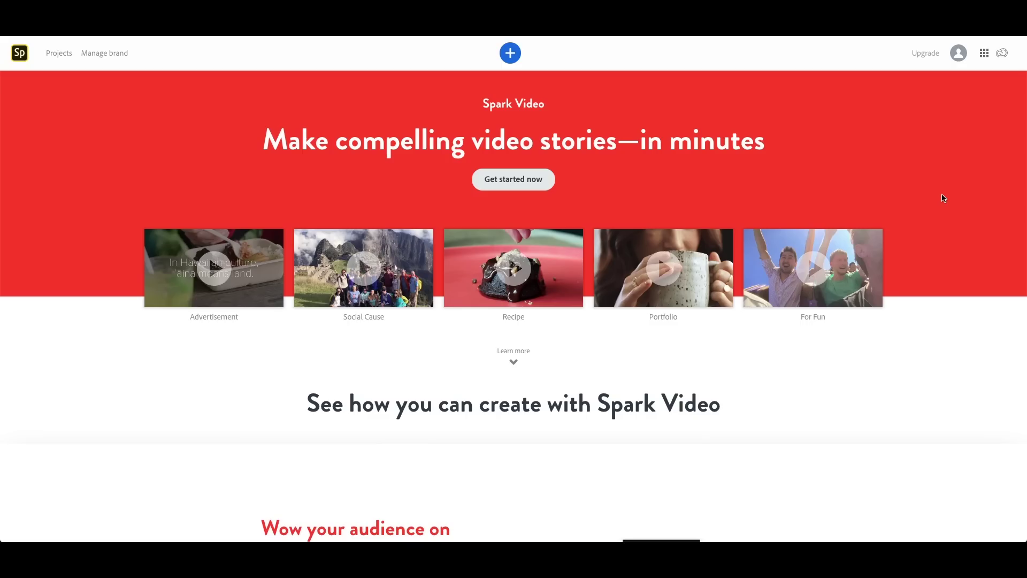
# Scroll the Spark Video landing page past 'Wow your audience on social', 'Create in minutes' and 'Make your video sound amazing'.
pyautogui.scroll(-4, 943, 198)
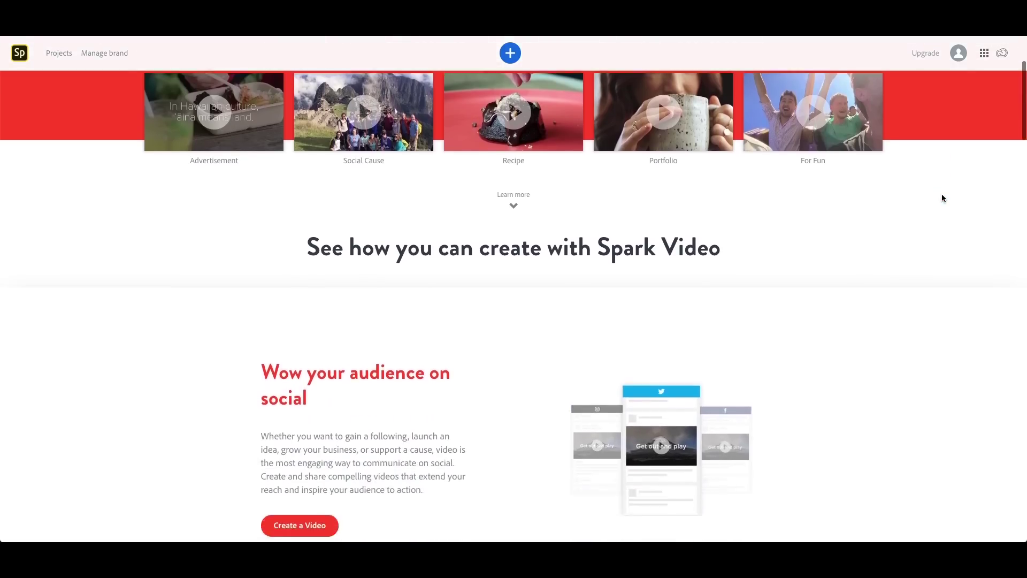
pyautogui.scroll(-3, 942, 198)
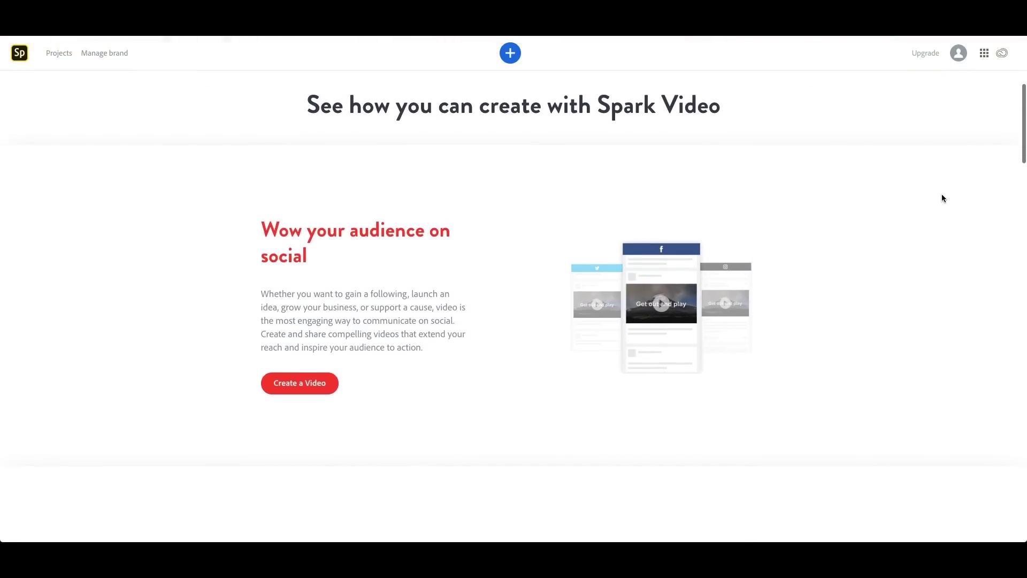
pyautogui.scroll(-2, 940, 195)
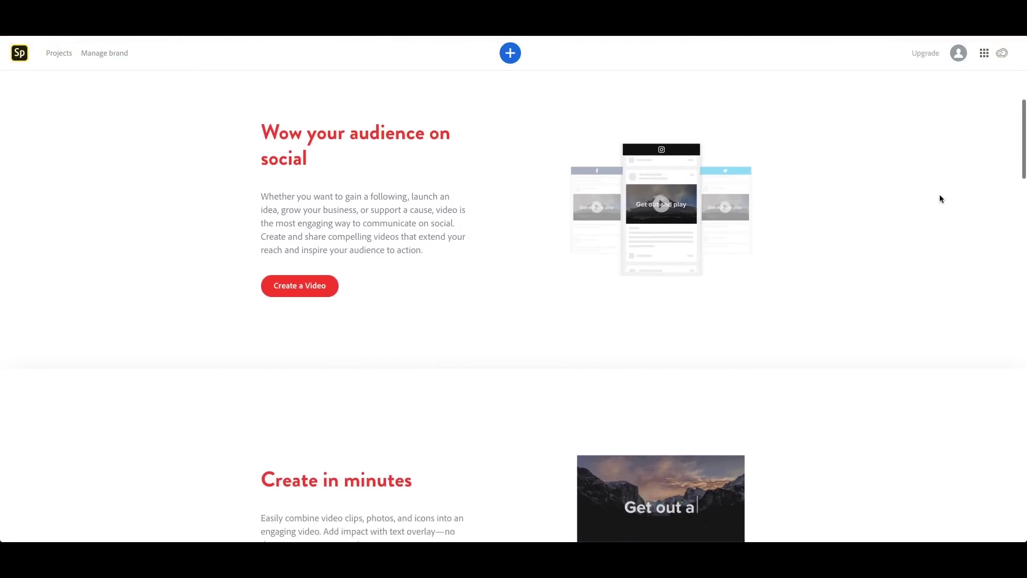
pyautogui.scroll(-3, 939, 195)
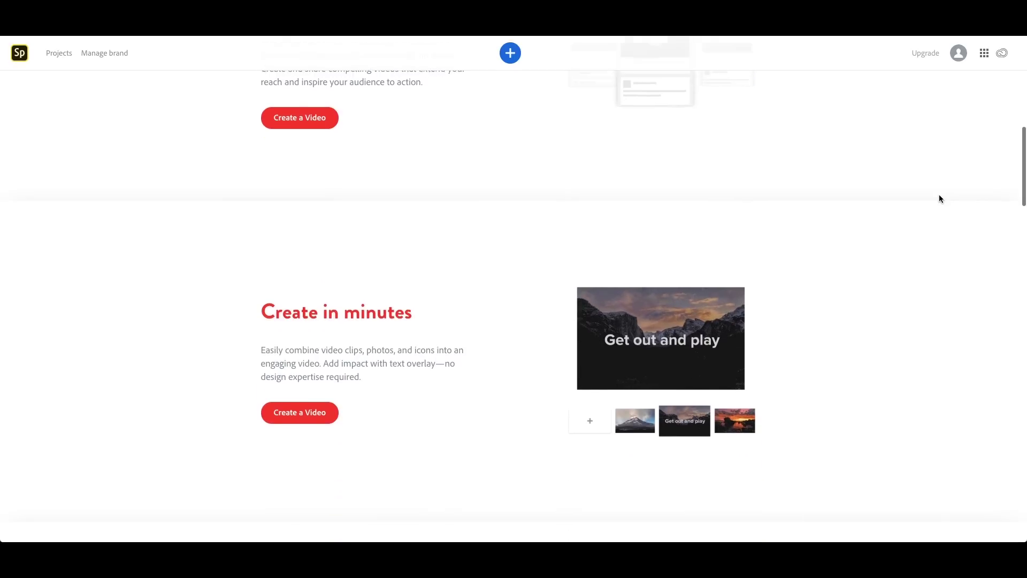
pyautogui.scroll(-4, 939, 198)
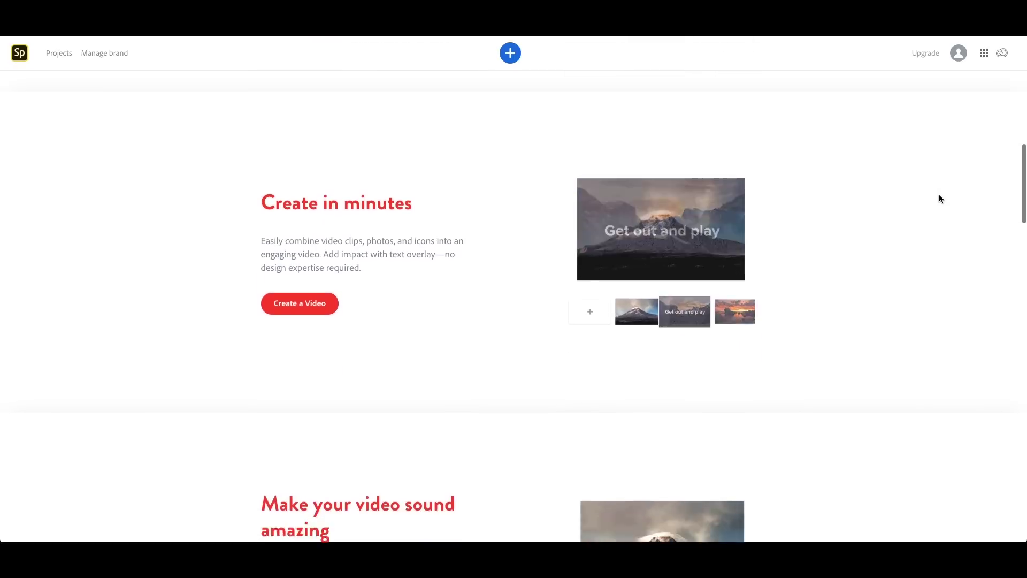
pyautogui.scroll(-5, 940, 197)
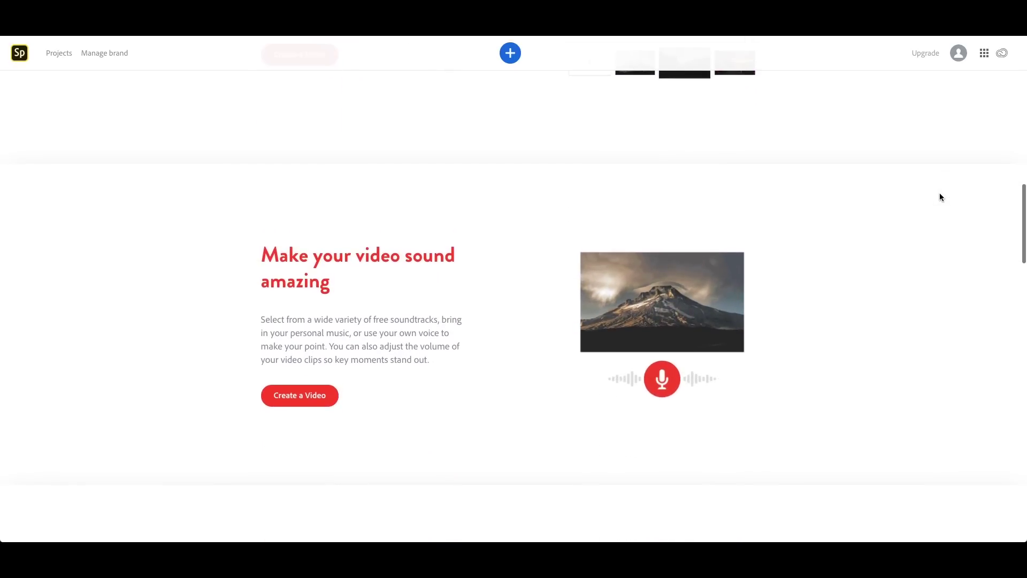
pyautogui.scroll(-2, 940, 196)
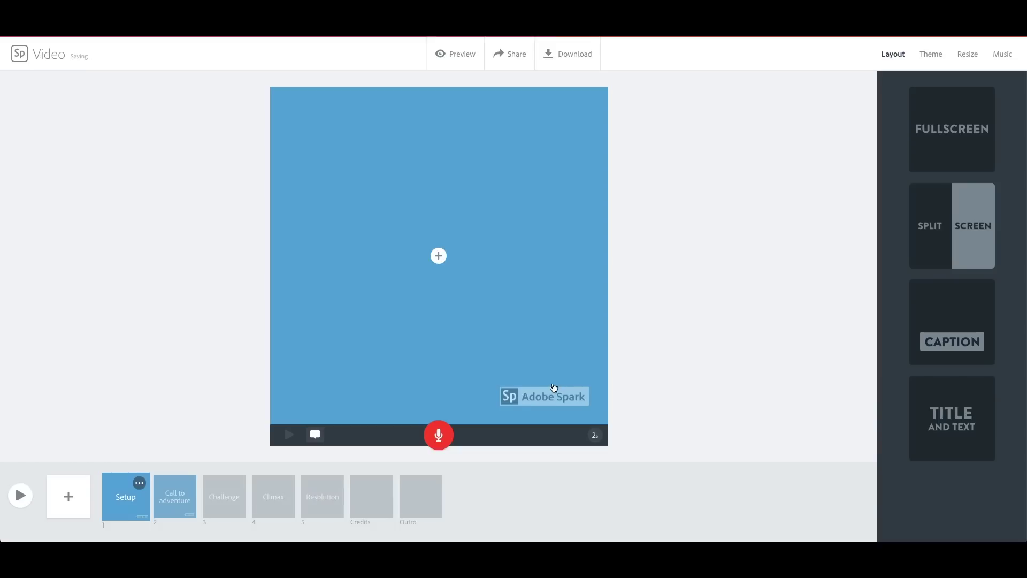
# Add a 'Hello, world.' text to the first slide and make it smaller.
pyautogui.click(438, 255)
pyautogui.click(415, 218)
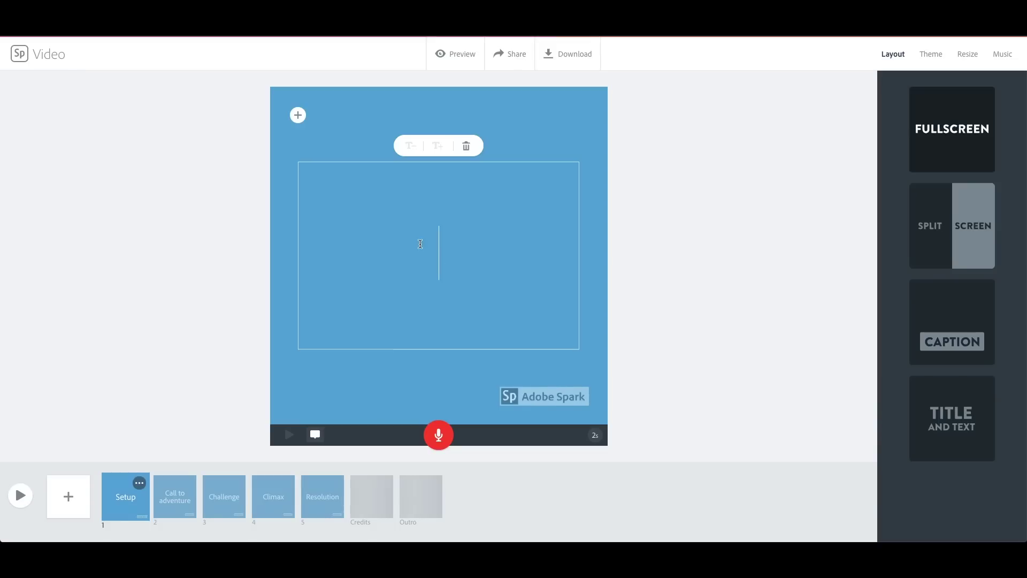
pyautogui.write('Hello, world.')
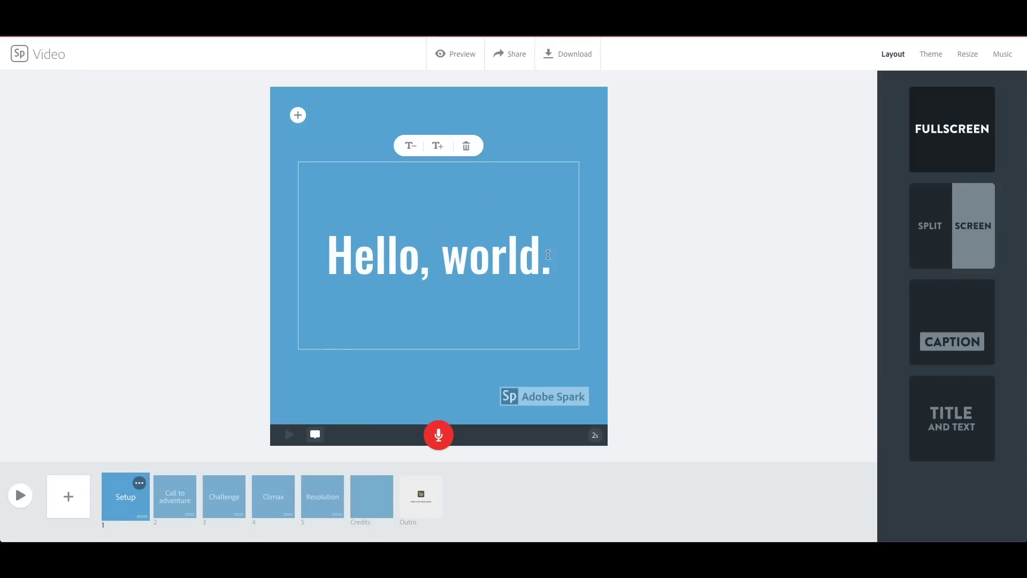
pyautogui.hotkey('ctrl', 'a')
pyautogui.click(410, 146)
# Switch the slide to Split Screen and fill the right half with a free puppy photo.
pyautogui.click(941, 248)
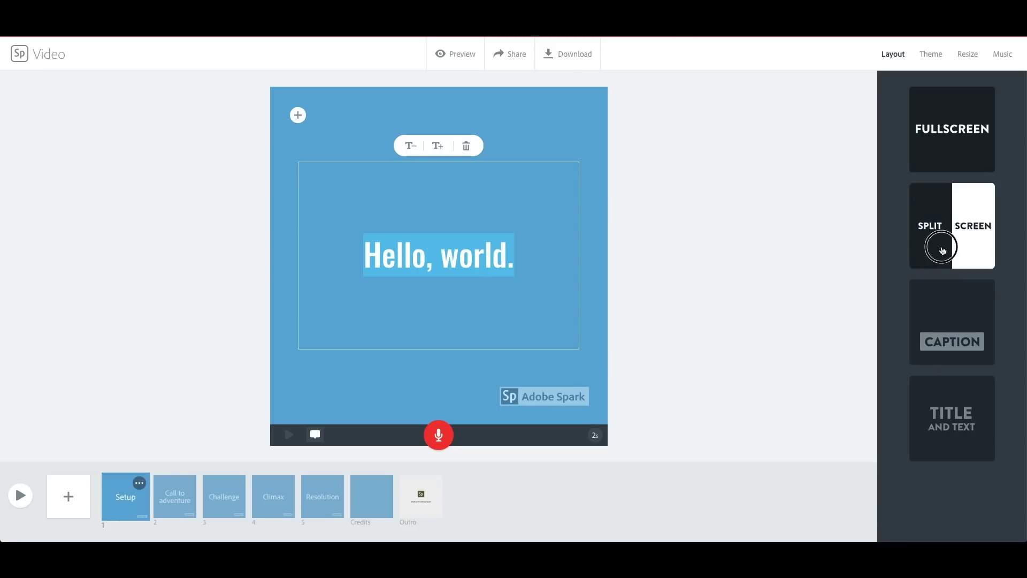
pyautogui.click(523, 267)
pyautogui.click(526, 229)
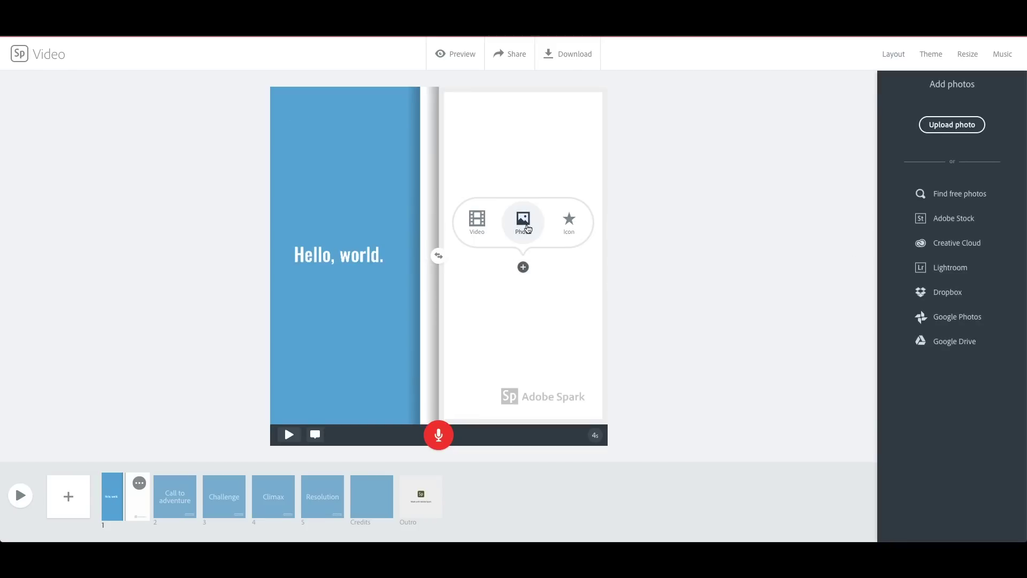
pyautogui.click(941, 194)
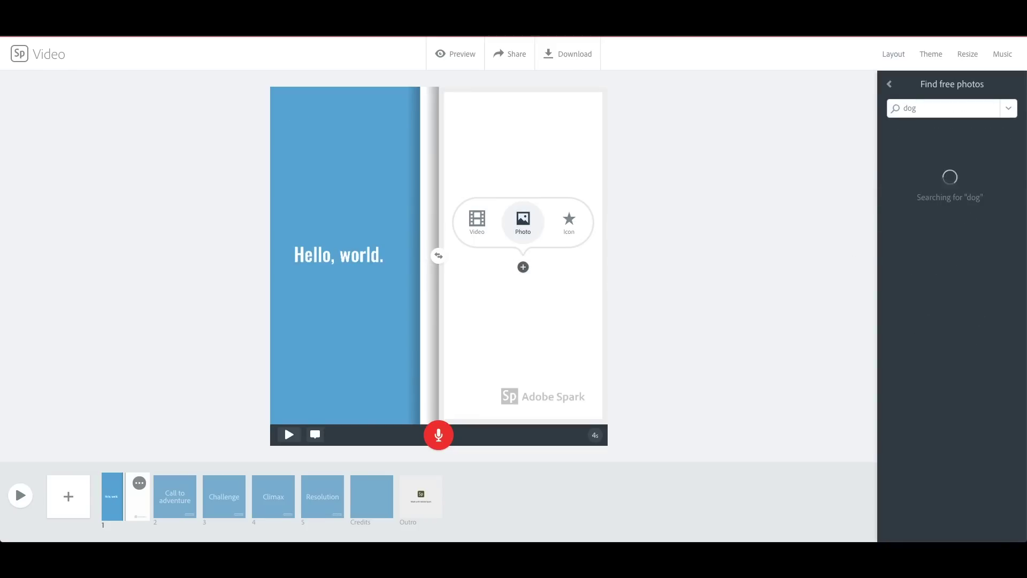
pyautogui.click(922, 182)
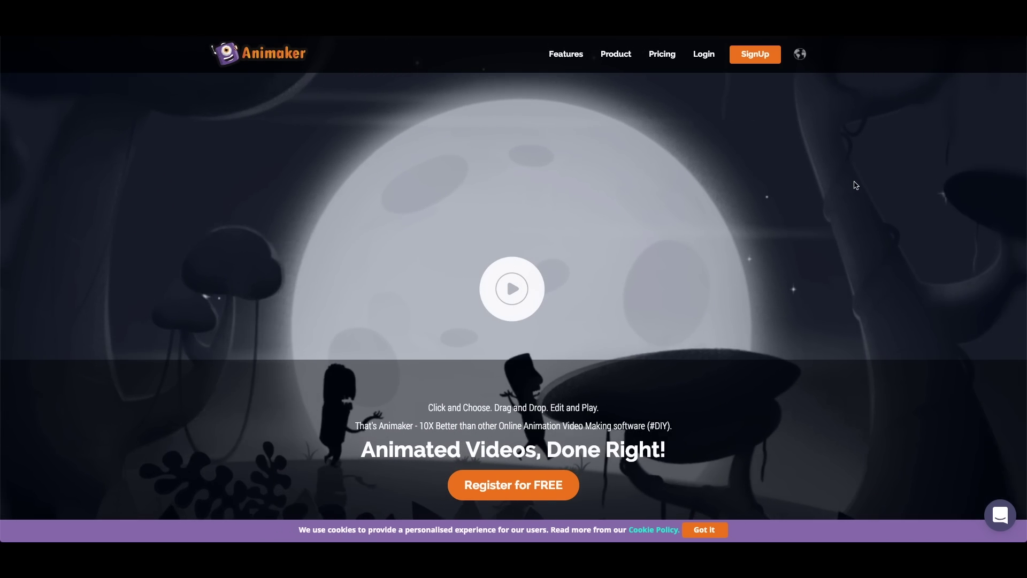
# Scroll the Animaker homepage past the video styles and Content Marketers sections to the 'Shockingly Easy to Use!' demo.
pyautogui.scroll(-1, 855, 185)
pyautogui.scroll(-4, 855, 185)
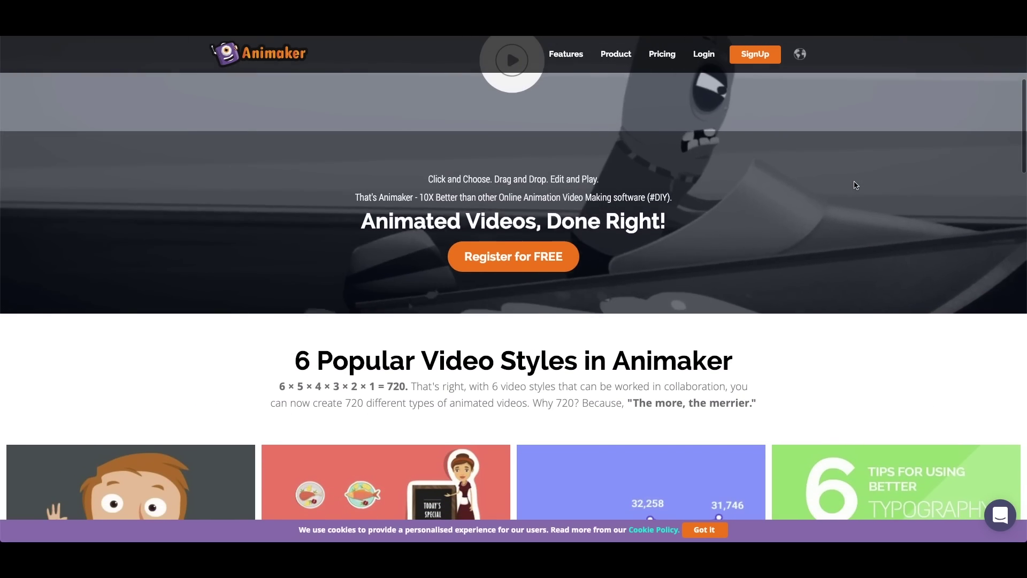
pyautogui.scroll(-3, 855, 185)
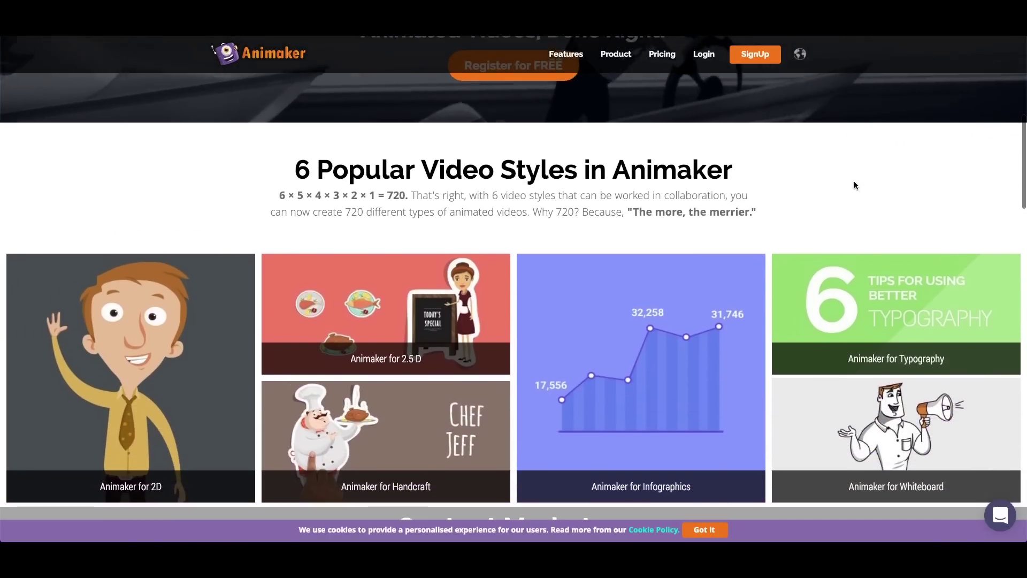
pyautogui.scroll(-2, 854, 185)
pyautogui.scroll(-4, 879, 228)
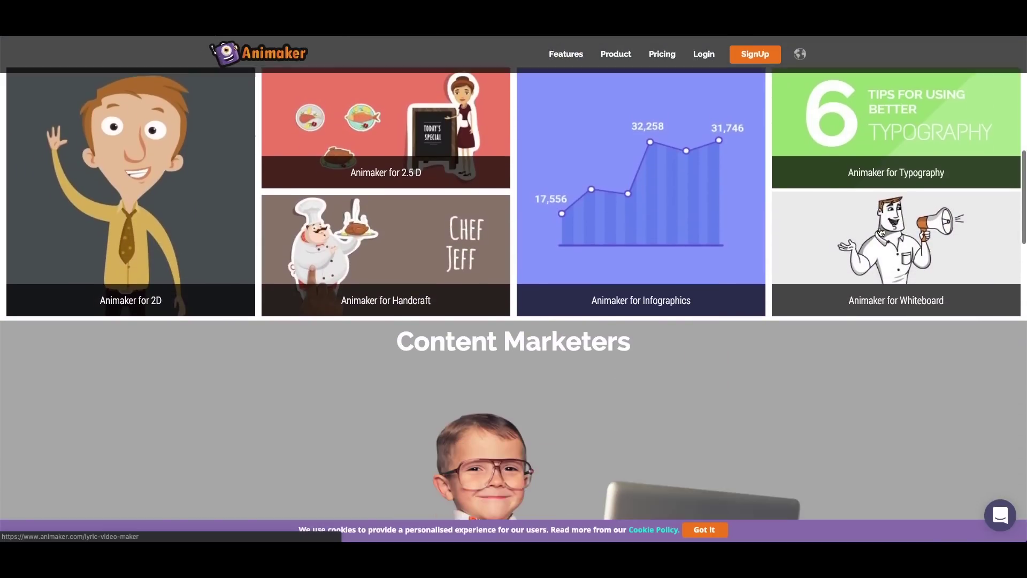
pyautogui.scroll(-7, 879, 229)
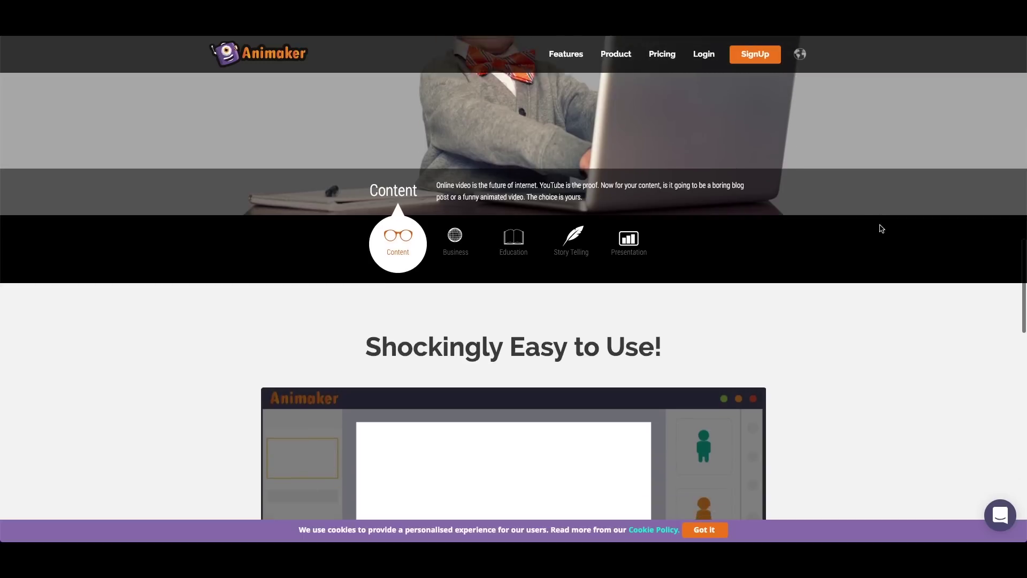
pyautogui.scroll(-2, 877, 225)
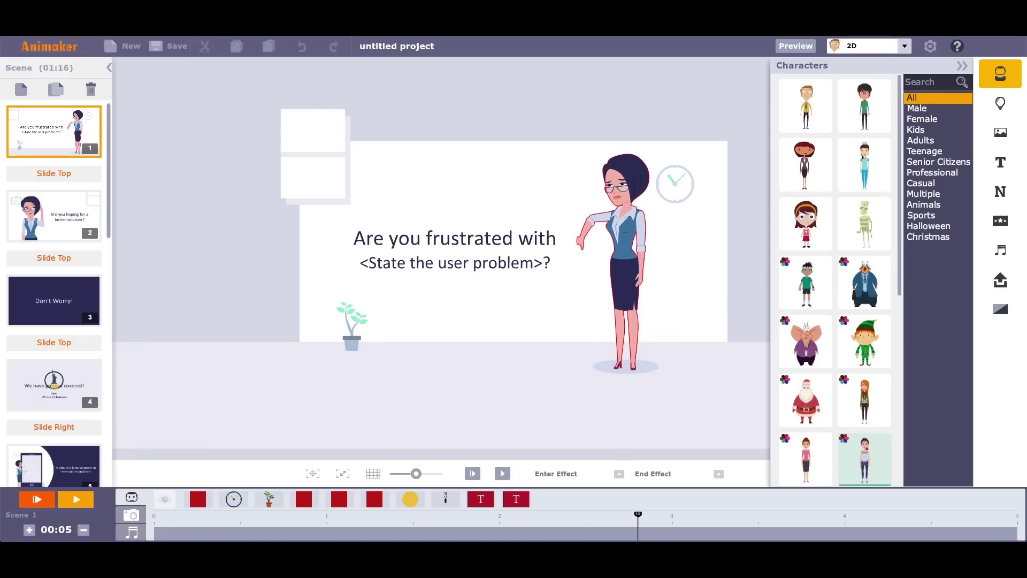
# Give the woman a megaphone and set the plant pot's Color 1 to purple.
pyautogui.click(615, 241)
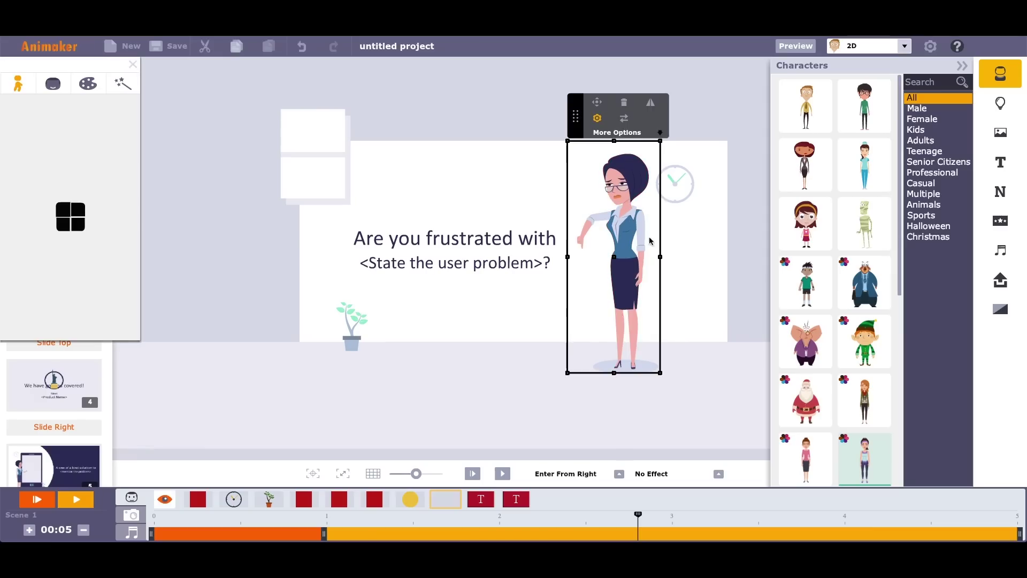
pyautogui.click(104, 131)
pyautogui.click(351, 327)
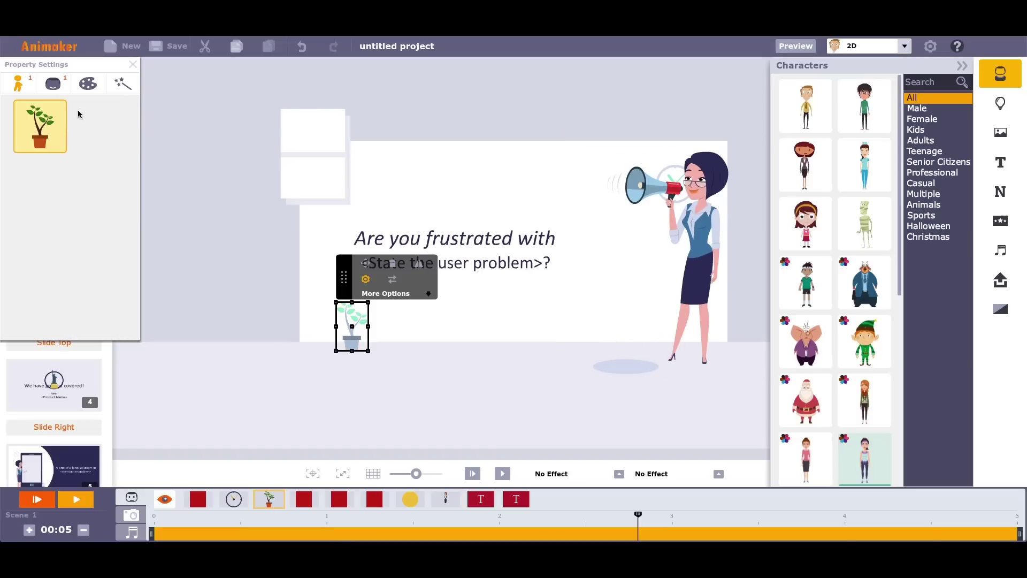
pyautogui.click(88, 84)
pyautogui.click(102, 133)
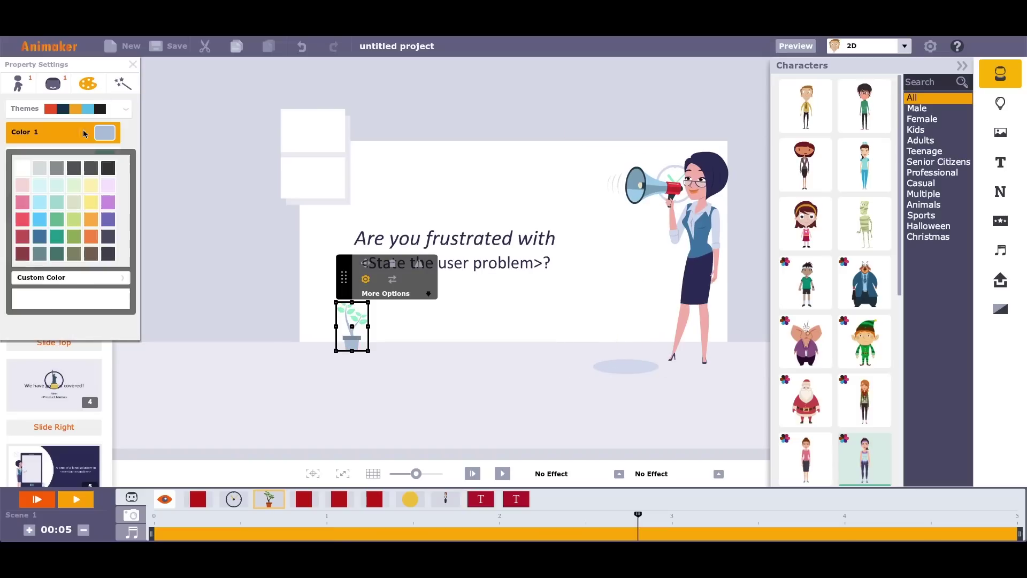
pyautogui.click(241, 238)
# Add the elephant character and an indoor airplane-cabin background to the scene.
pyautogui.click(806, 341)
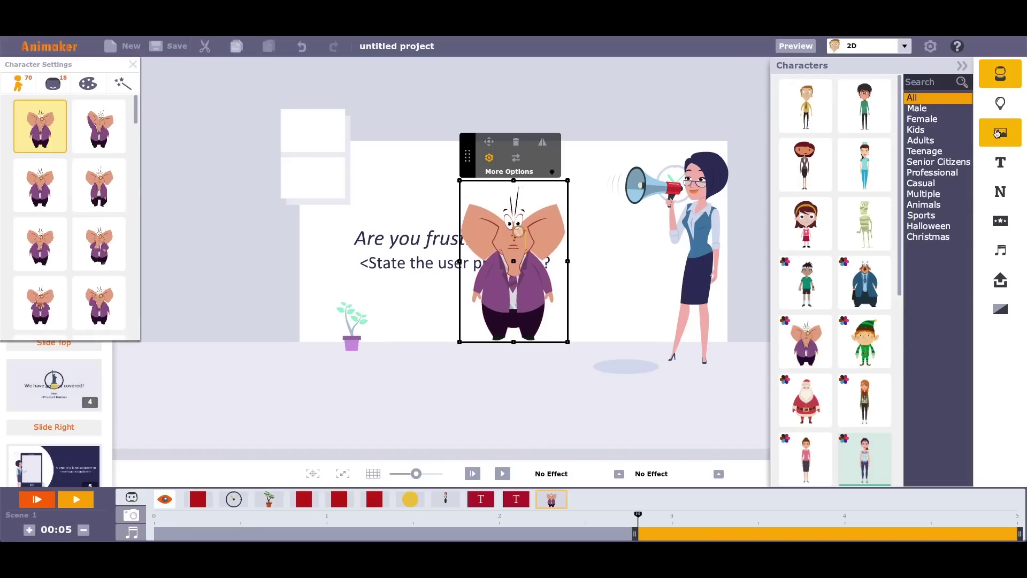
pyautogui.click(1000, 132)
pyautogui.click(921, 140)
pyautogui.moveTo(864, 253); pyautogui.dragTo(614, 265)
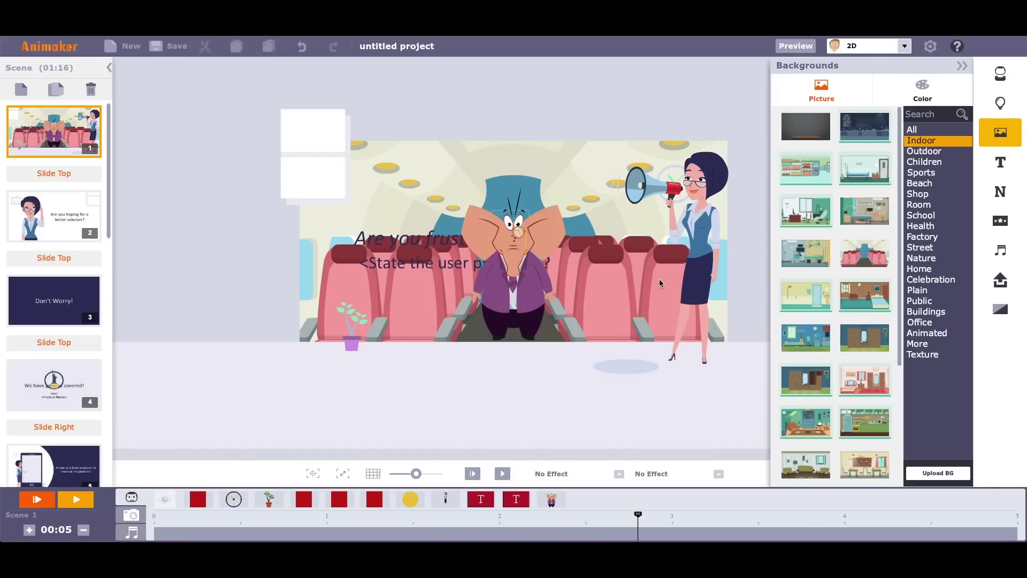
# Add a round speech bubble from Texts beside the woman's megaphone.
pyautogui.click(1000, 191)
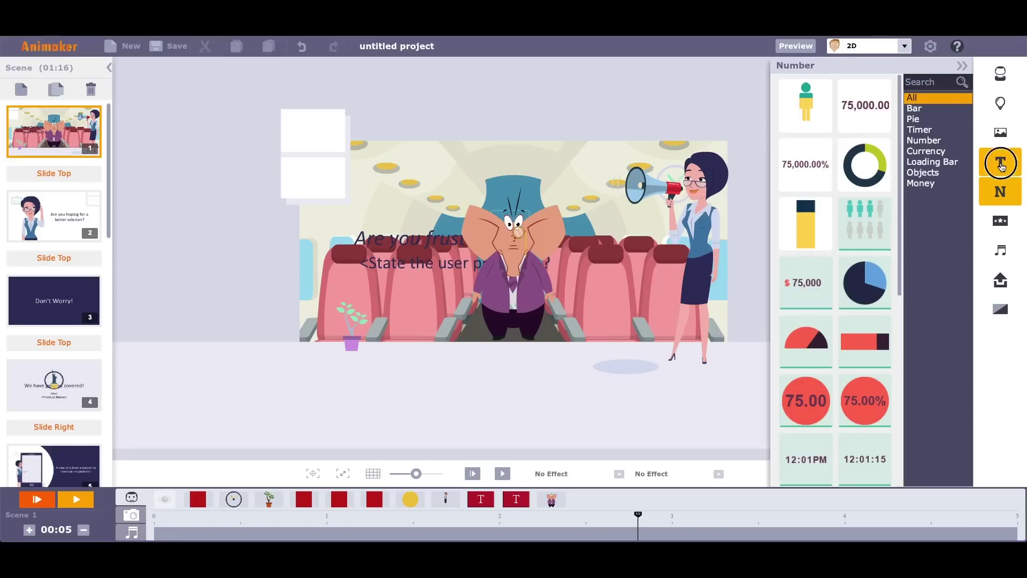
pyautogui.click(1002, 167)
pyautogui.click(865, 198)
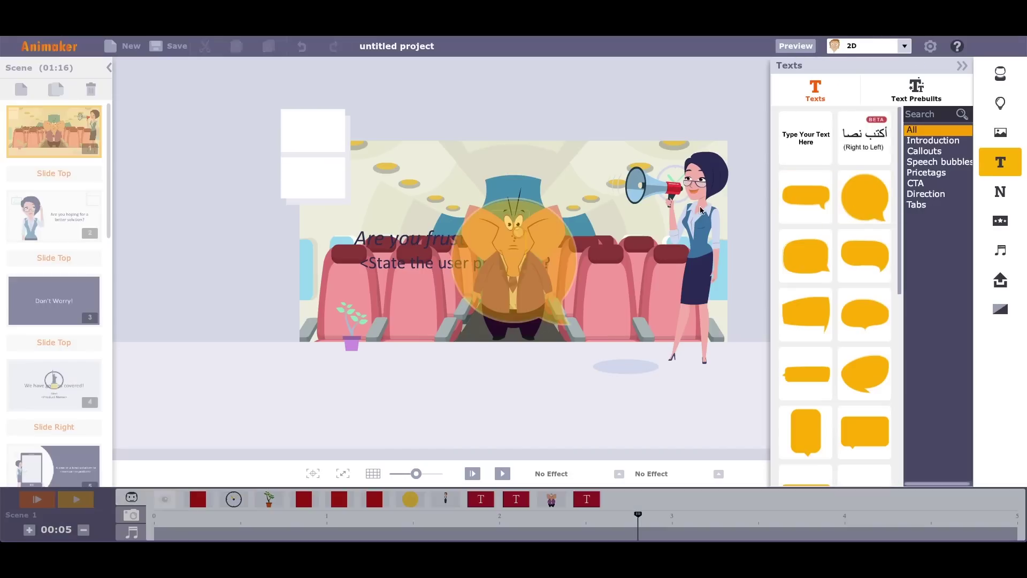
pyautogui.moveTo(587, 209); pyautogui.dragTo(594, 162)
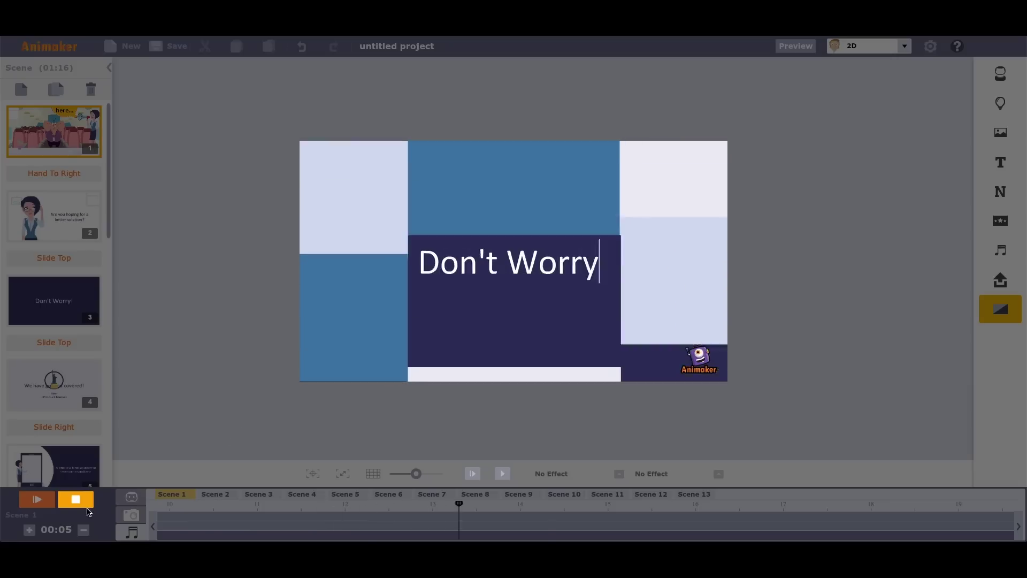
pyautogui.click(828, 260)
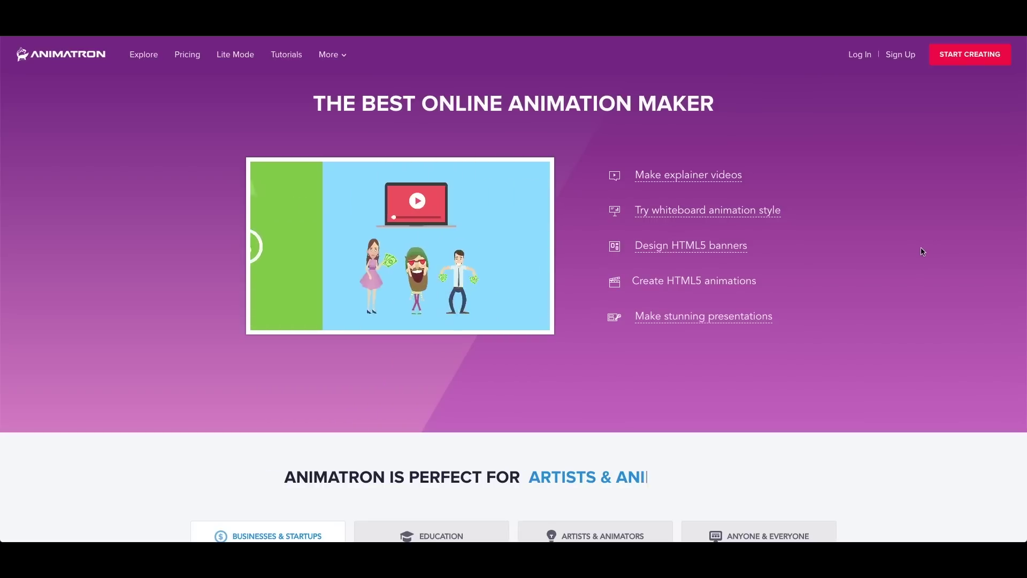
# Scroll the Animatron homepage down to the 'Animatron is perfect for' section.
pyautogui.scroll(-3, 922, 252)
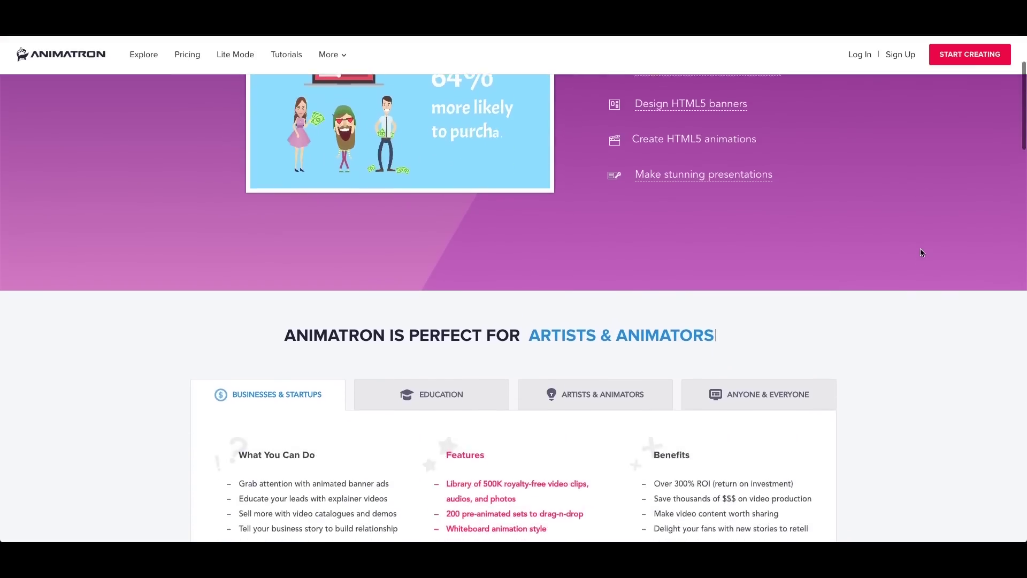
pyautogui.scroll(-3, 921, 251)
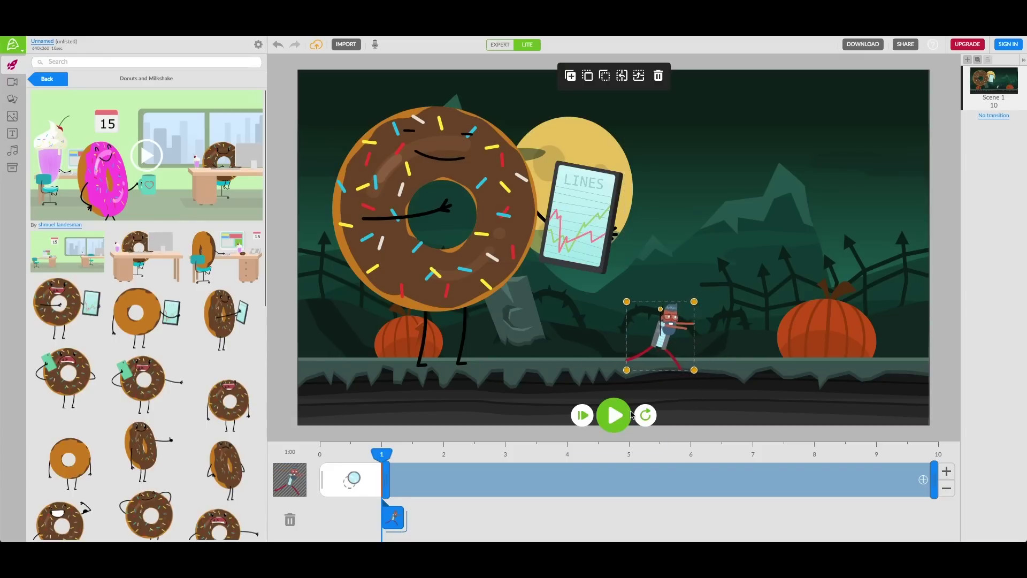
# Play the donut and zombie scene from near 0 s.
pyautogui.moveTo(317, 453); pyautogui.dragTo(377, 454)
pyautogui.click(615, 417)
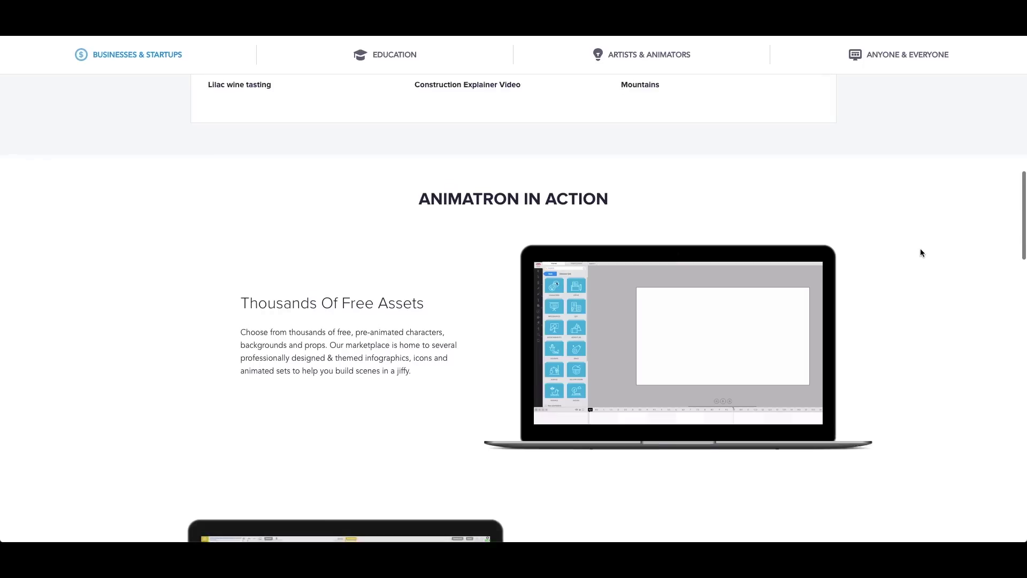
pyautogui.scroll(-3, 920, 251)
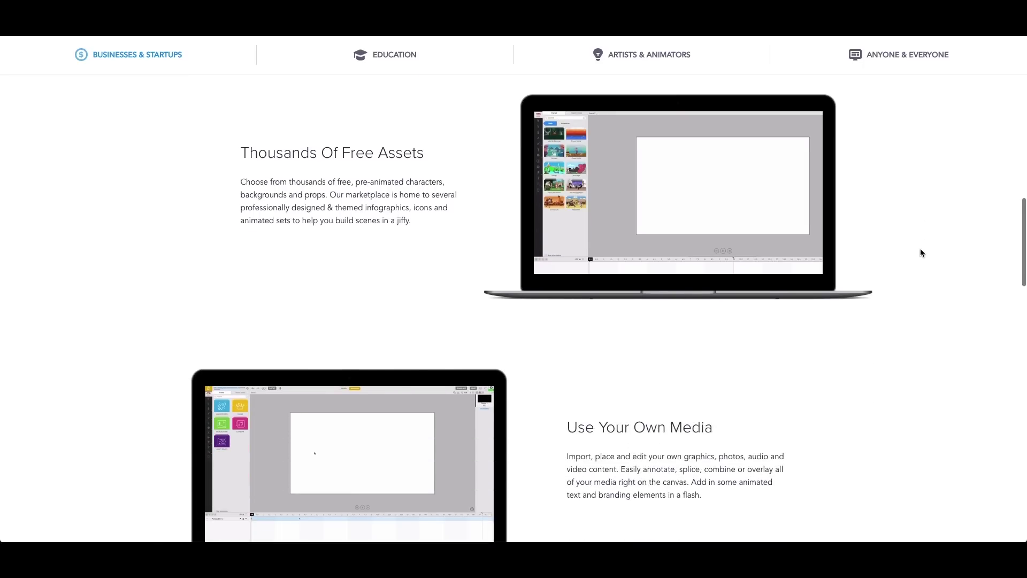
# Scroll the Animatron homepage past 'Use Your Own Media' and 'Infinite Customization'.
pyautogui.scroll(-5, 920, 250)
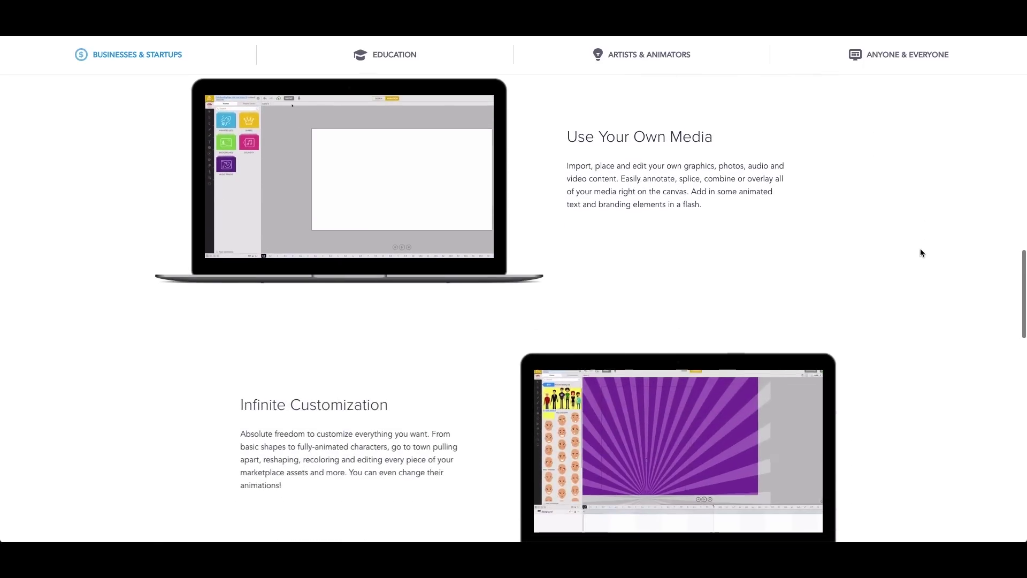
pyautogui.scroll(-6, 920, 250)
pyautogui.scroll(-2, 920, 253)
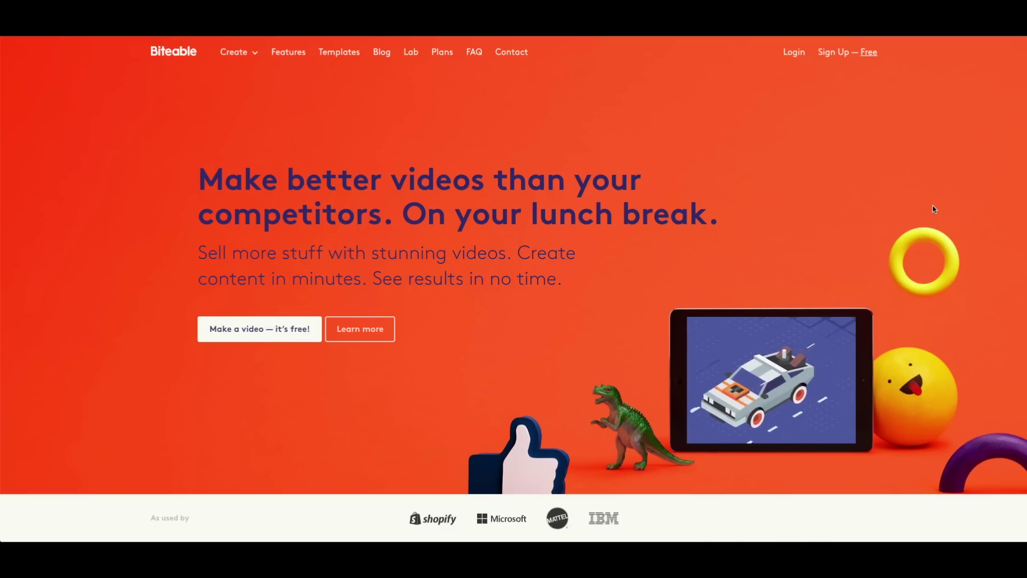
# Scroll the Biteable homepage to 'Start fast with beautiful templates' and 'Own your output'.
pyautogui.scroll(-5, 934, 209)
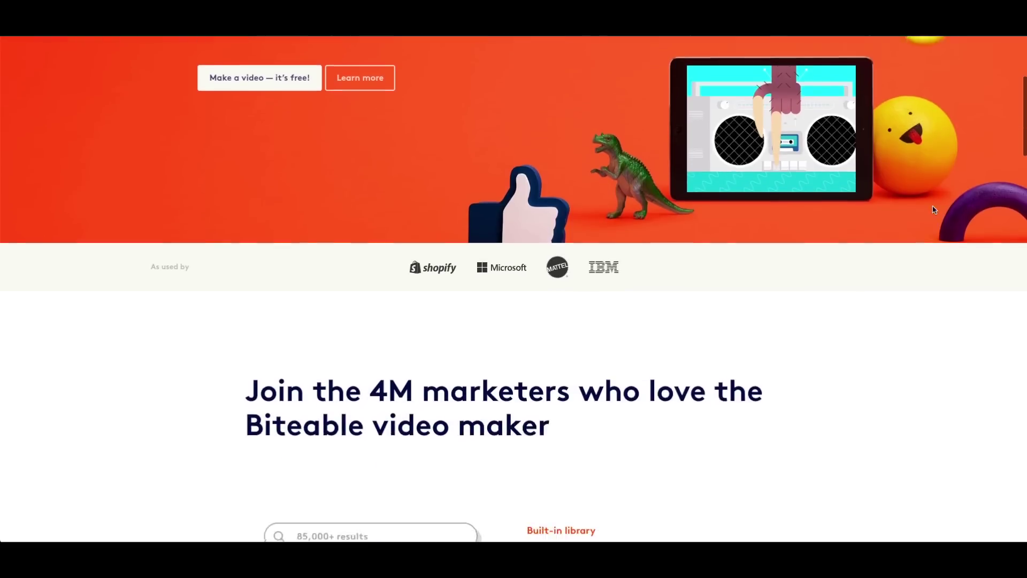
pyautogui.scroll(-5, 934, 209)
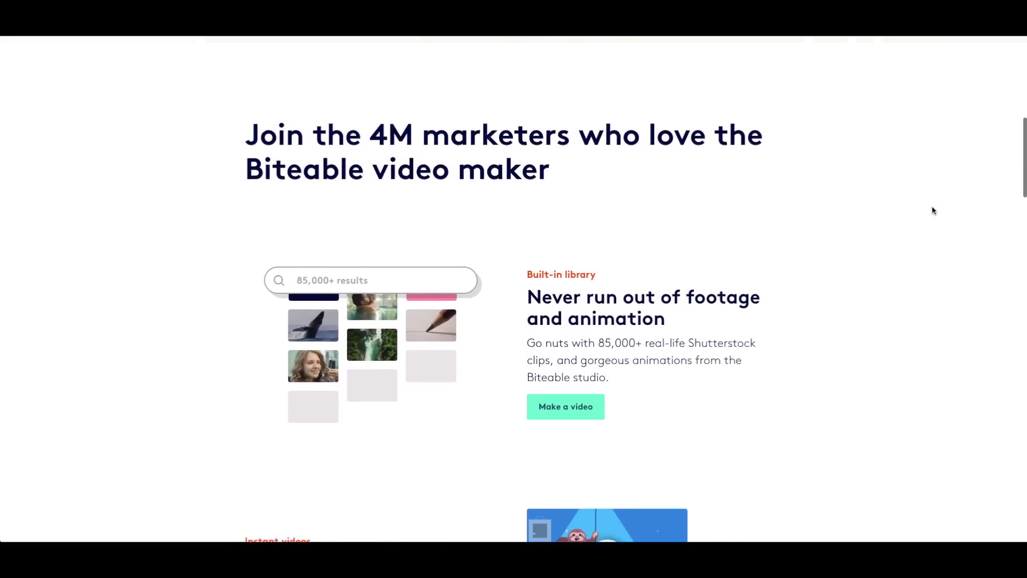
pyautogui.scroll(-4, 933, 210)
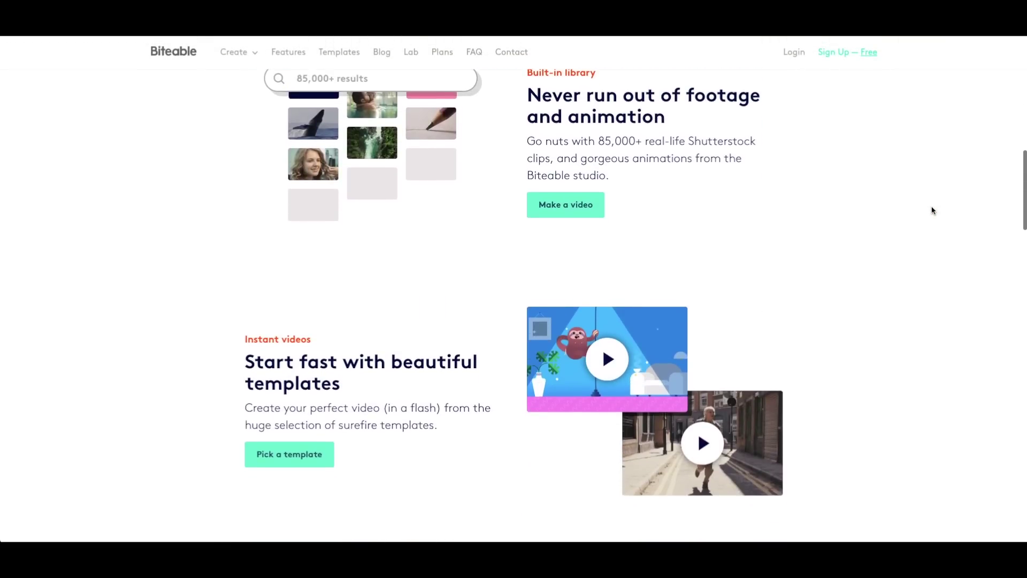
pyautogui.scroll(-4, 933, 210)
pyautogui.scroll(-4, 933, 210)
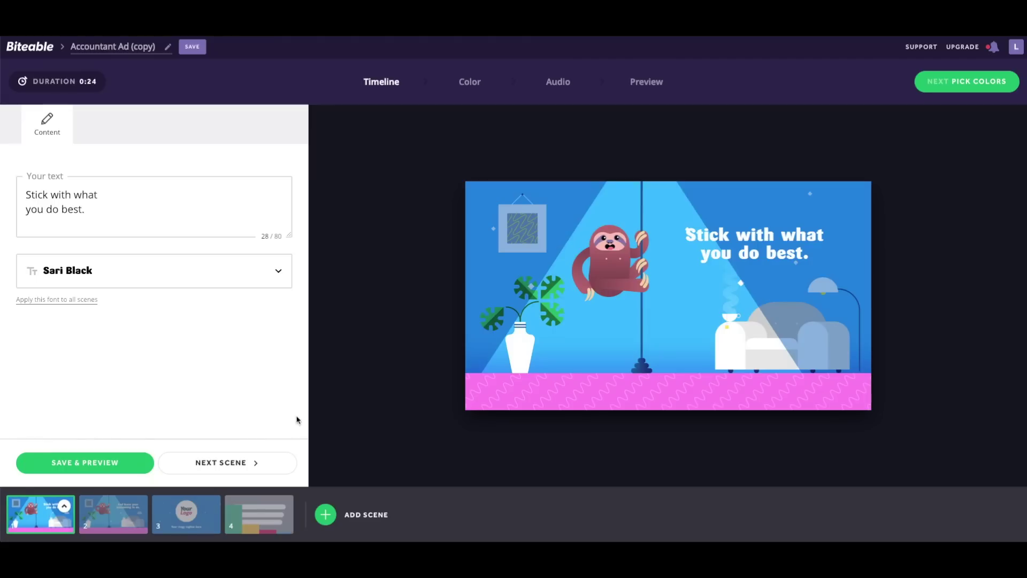
# Replace the first scene's caption with "Hi, I'm a sloth." and save the preview.
pyautogui.hotkey('ctrl', 'a')
pyautogui.write('Hi,')
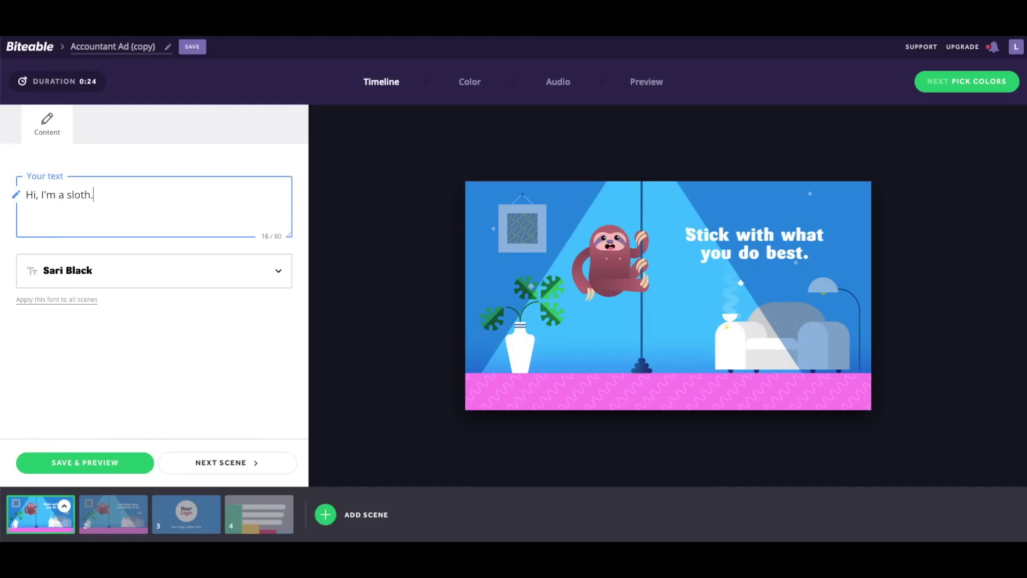
pyautogui.click(138, 461)
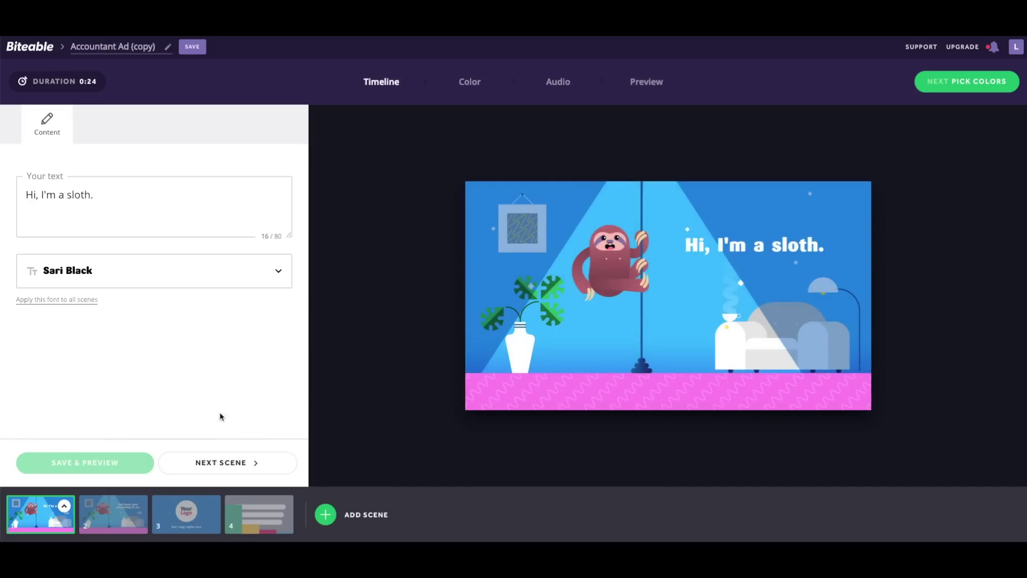
# Step through to scene 4, then move on to the Color and Audio steps.
pyautogui.click(190, 464)
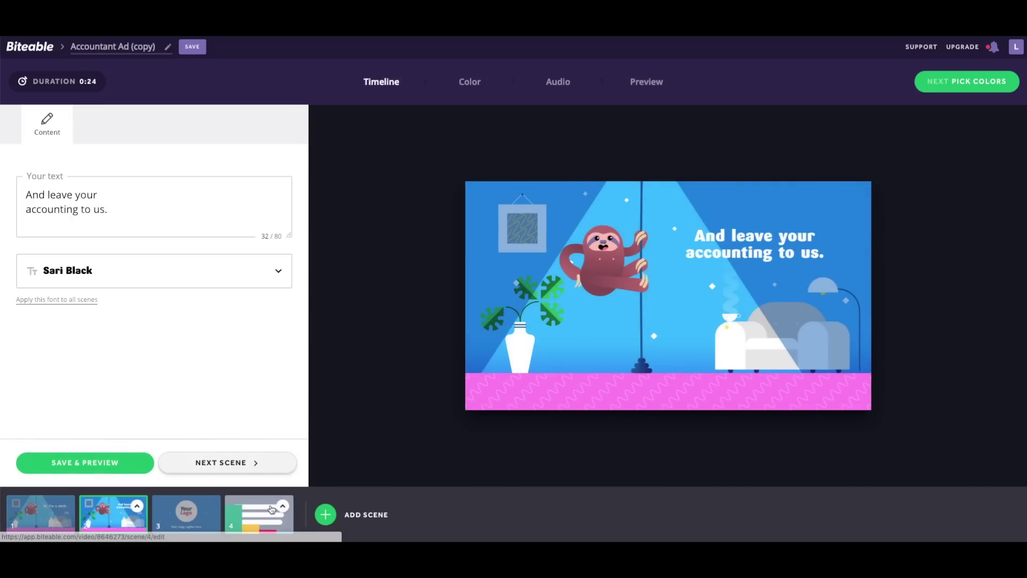
pyautogui.click(229, 488)
pyautogui.click(469, 83)
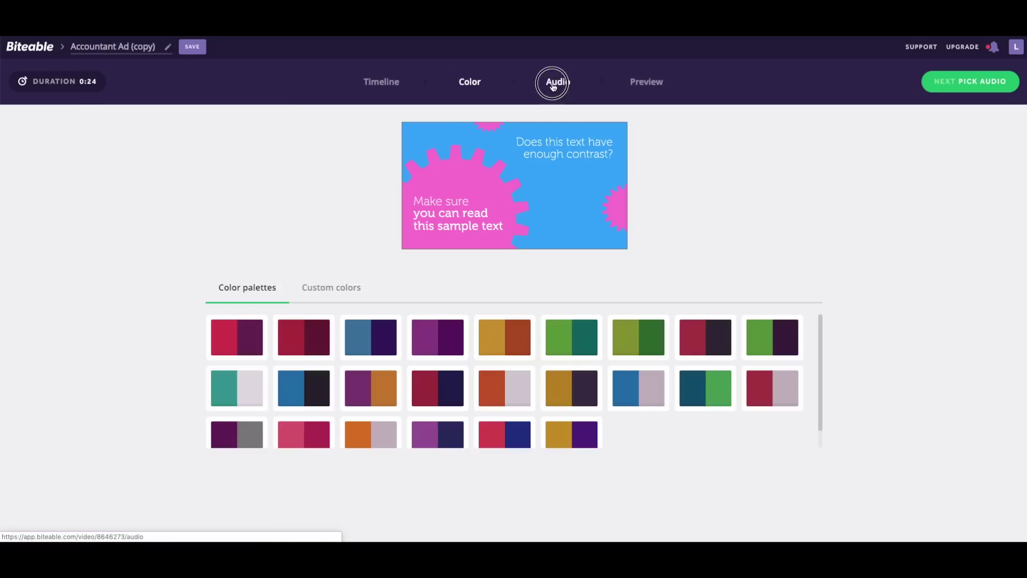
pyautogui.click(553, 84)
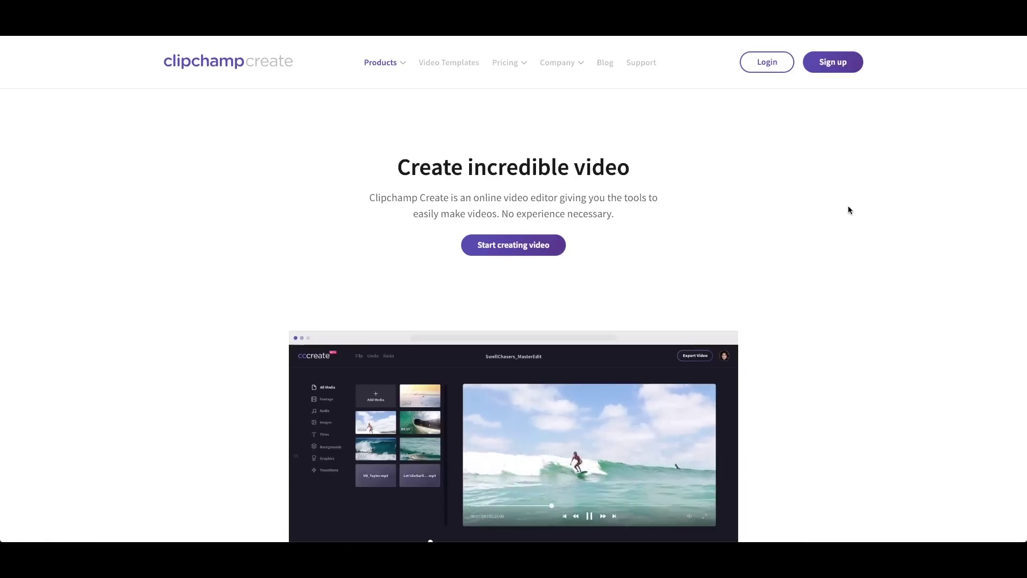
# Scroll the Clipchamp Create homepage past the editor demo to 'Everything you need to make great video'.
pyautogui.scroll(-1, 848, 206)
pyautogui.scroll(-3, 848, 210)
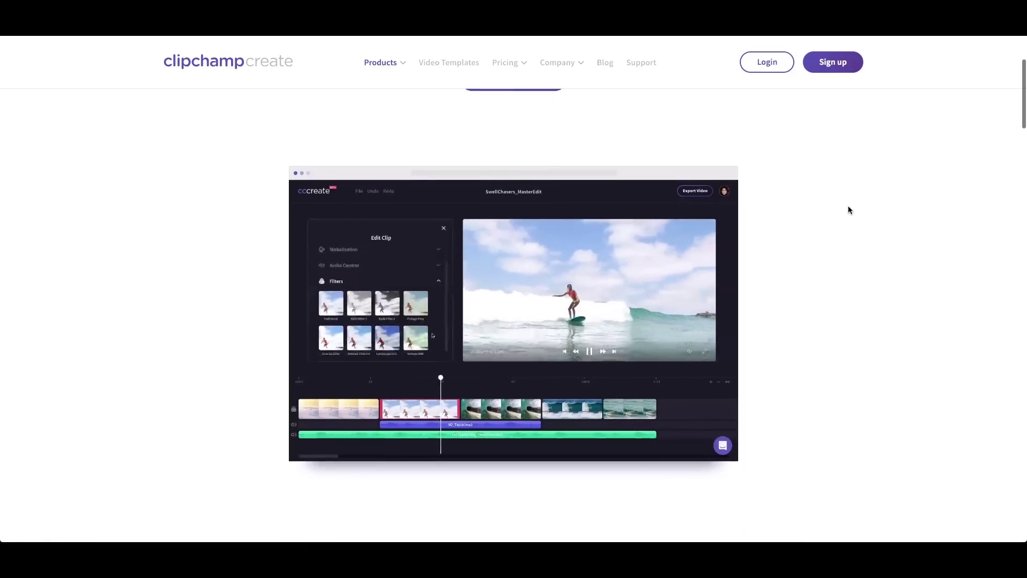
pyautogui.scroll(-6, 848, 210)
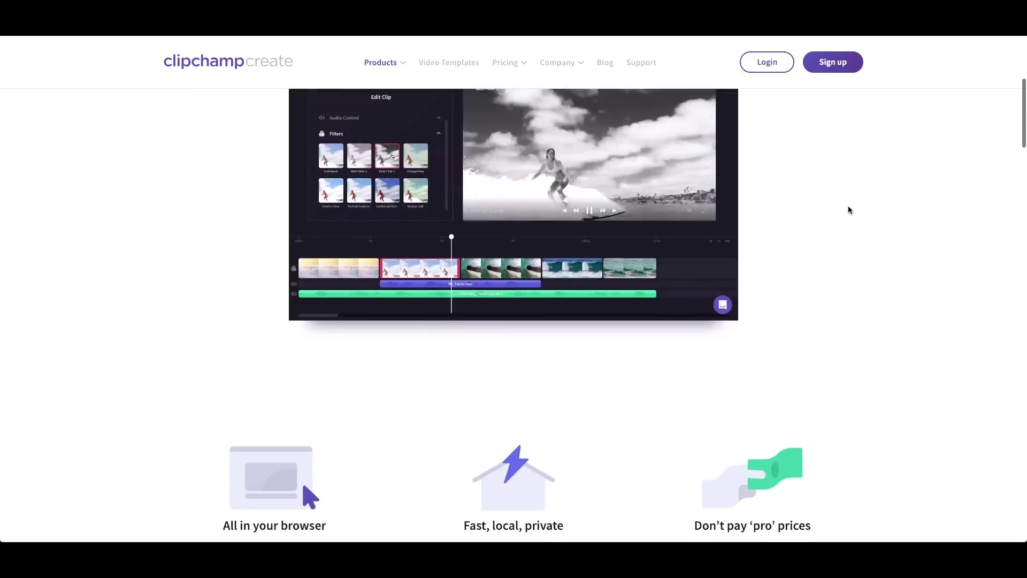
pyautogui.scroll(-3, 848, 210)
pyautogui.scroll(-2, 848, 210)
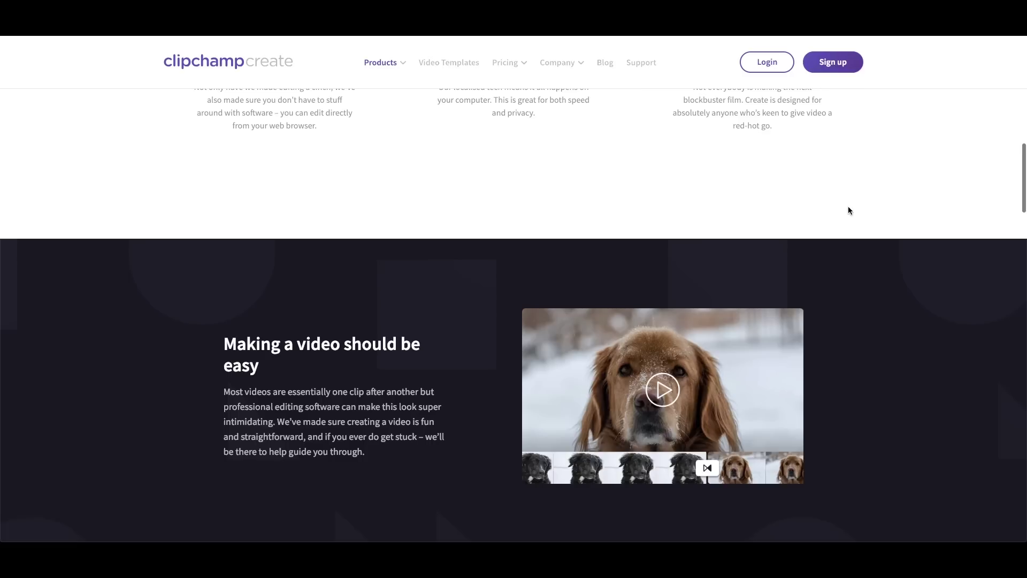
pyautogui.scroll(-7, 848, 210)
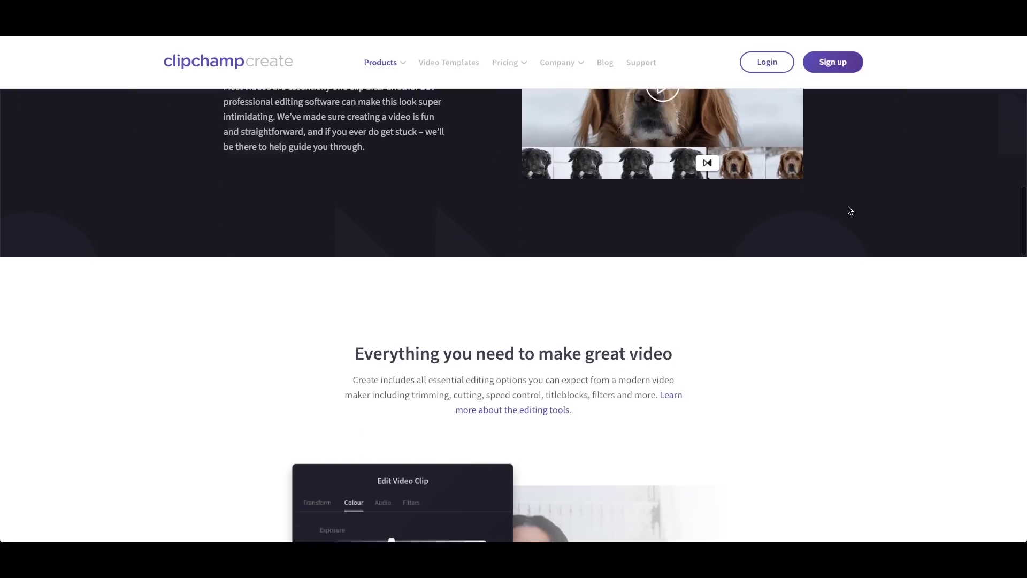
pyautogui.scroll(-2, 848, 209)
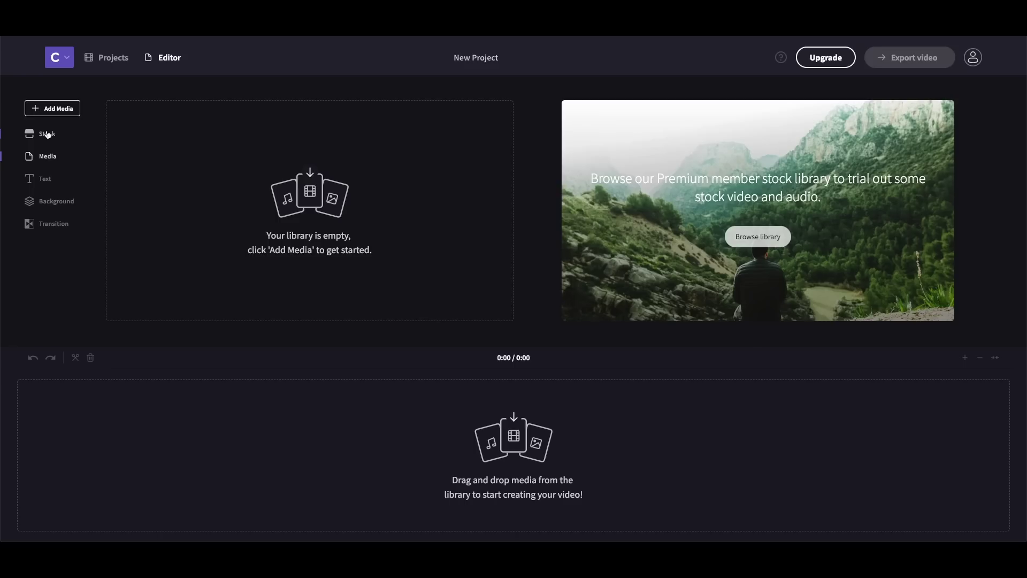
# Add the Colosseum clip from the Landmark Footage stock collection to the project.
pyautogui.click(47, 132)
pyautogui.click(51, 146)
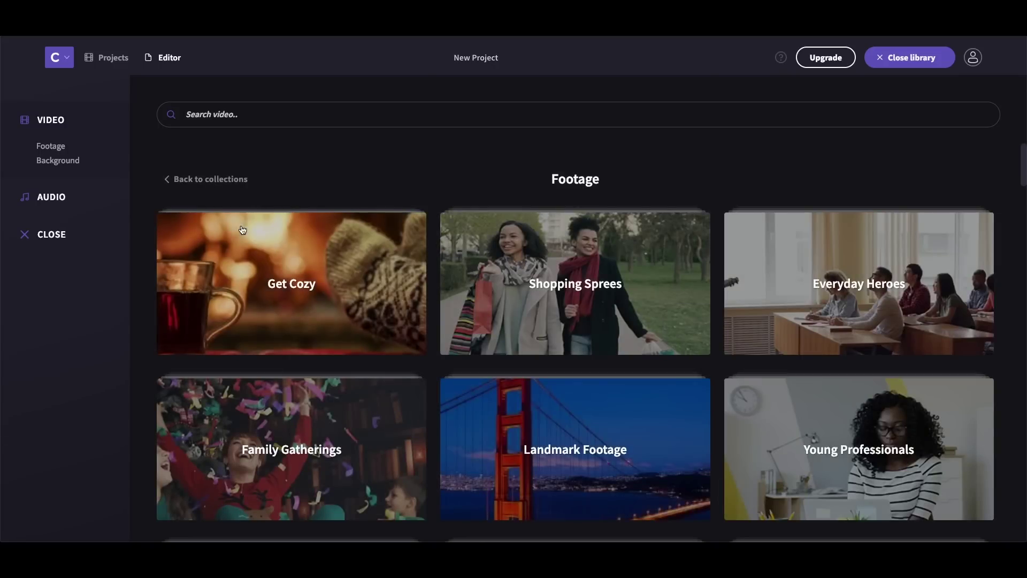
pyautogui.scroll(-3, 560, 294)
pyautogui.click(559, 298)
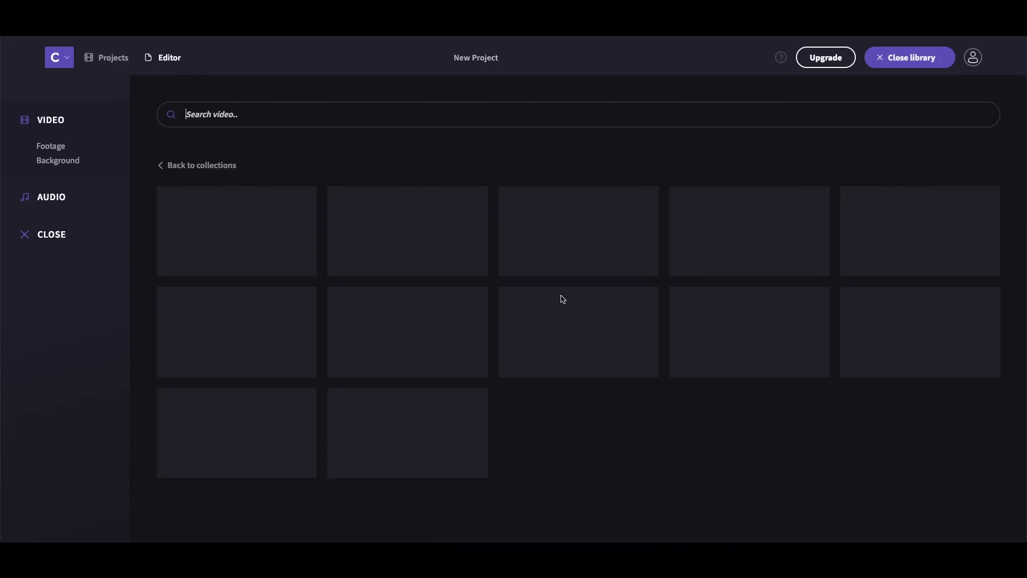
pyautogui.click(560, 299)
pyautogui.click(771, 122)
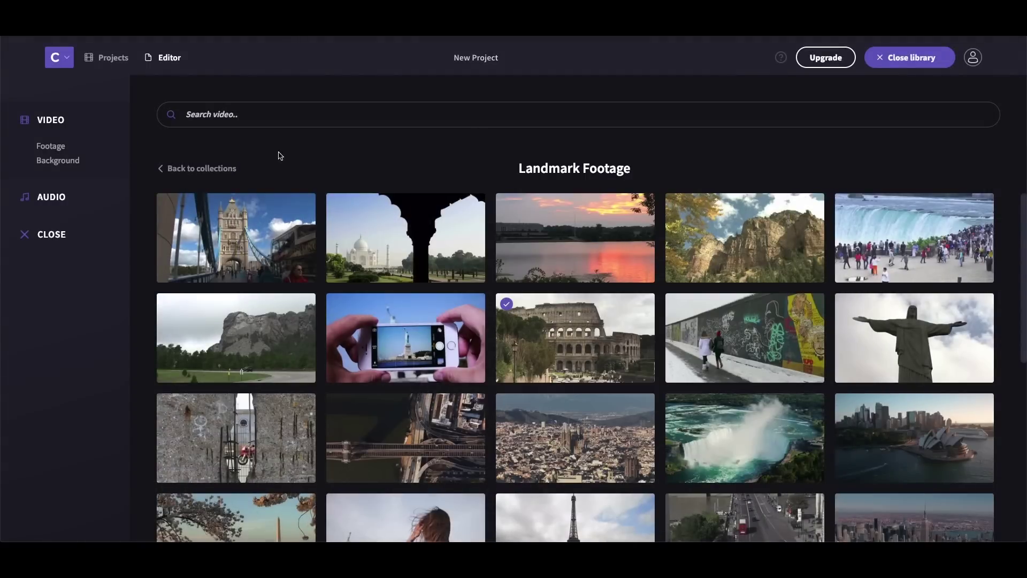
# Add the Soulful jazz drum loop, then drag the Colosseum clip and loop onto the timeline.
pyautogui.click(48, 197)
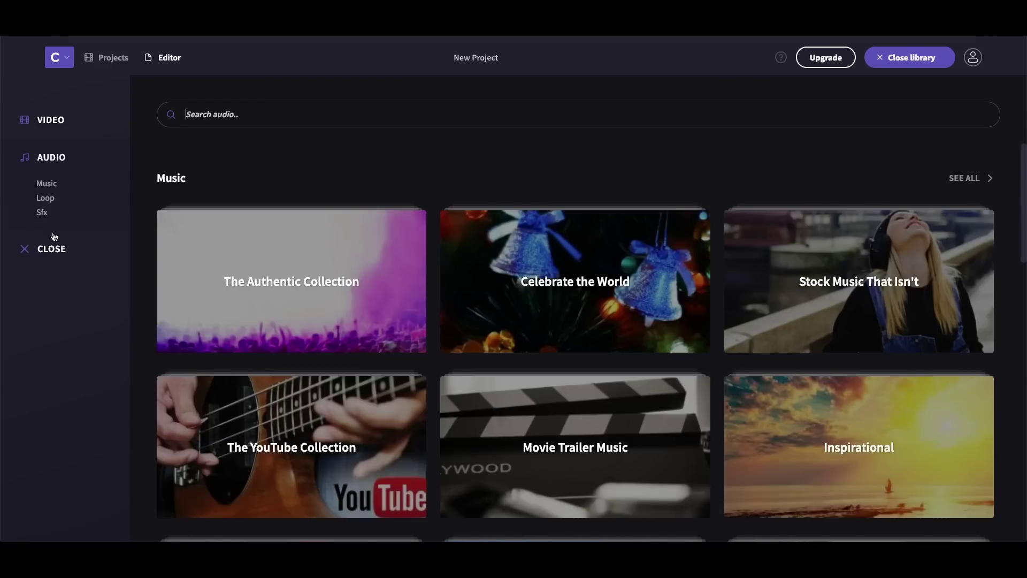
pyautogui.click(53, 198)
pyautogui.click(223, 268)
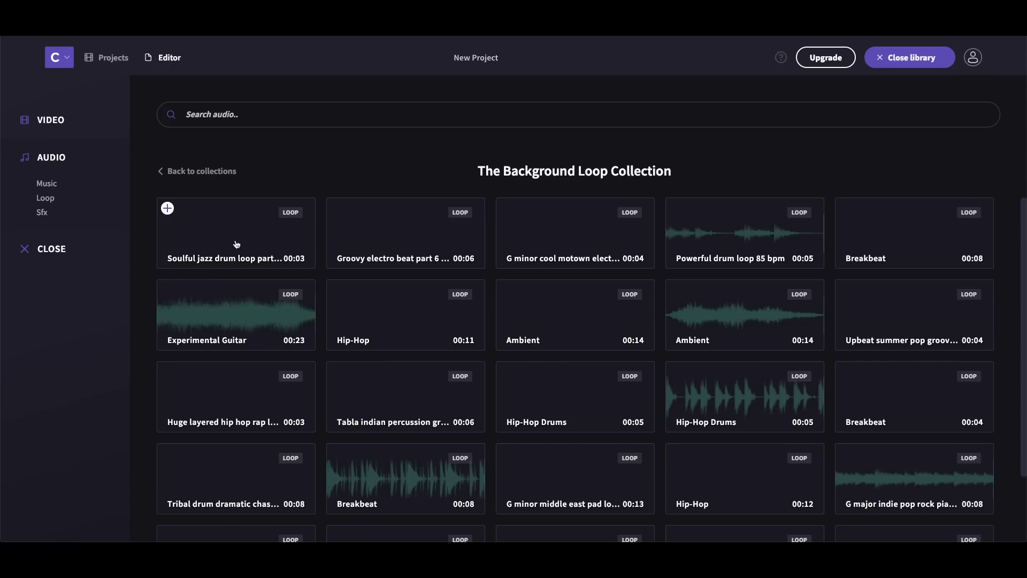
pyautogui.click(263, 243)
pyautogui.click(717, 218)
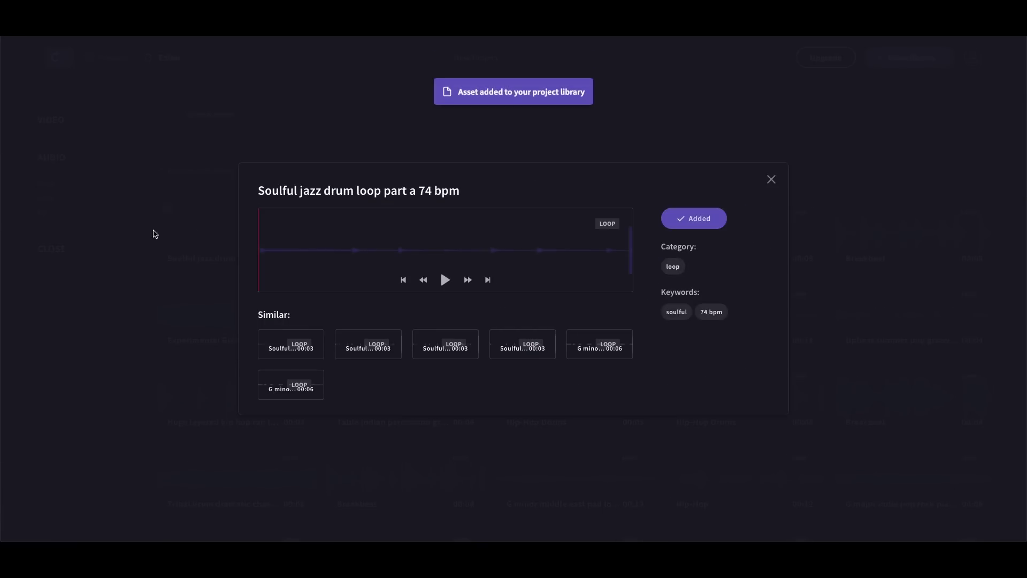
pyautogui.click(73, 257)
pyautogui.moveTo(140, 120); pyautogui.dragTo(133, 453)
pyautogui.moveTo(221, 121); pyautogui.dragTo(30, 482)
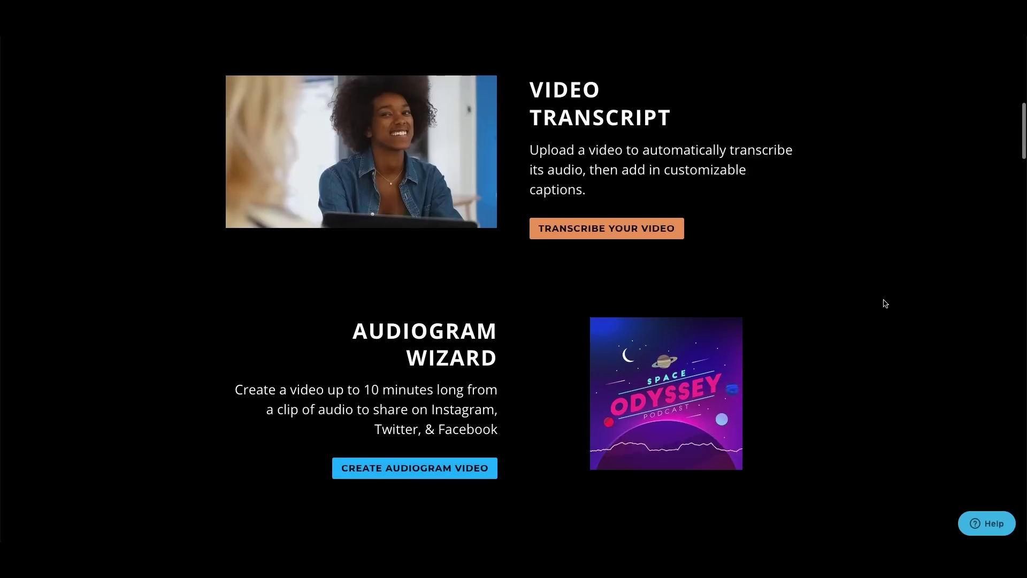
pyautogui.scroll(-1, 882, 300)
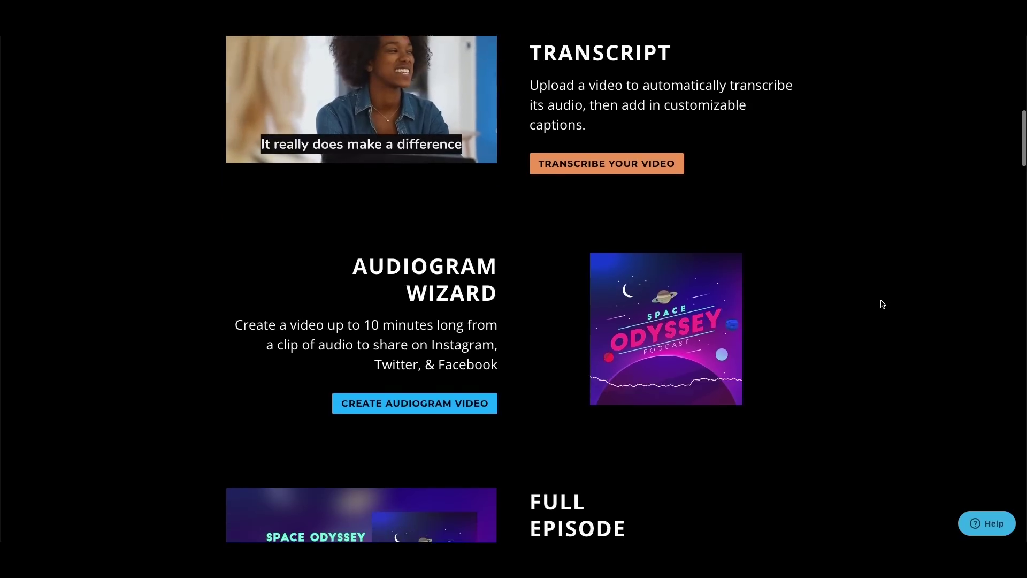
# Scroll Headliner's page past Transcript and Audiogram Wizard to Full Episode and Find My Content.
pyautogui.scroll(-4, 882, 304)
pyautogui.scroll(-4, 883, 307)
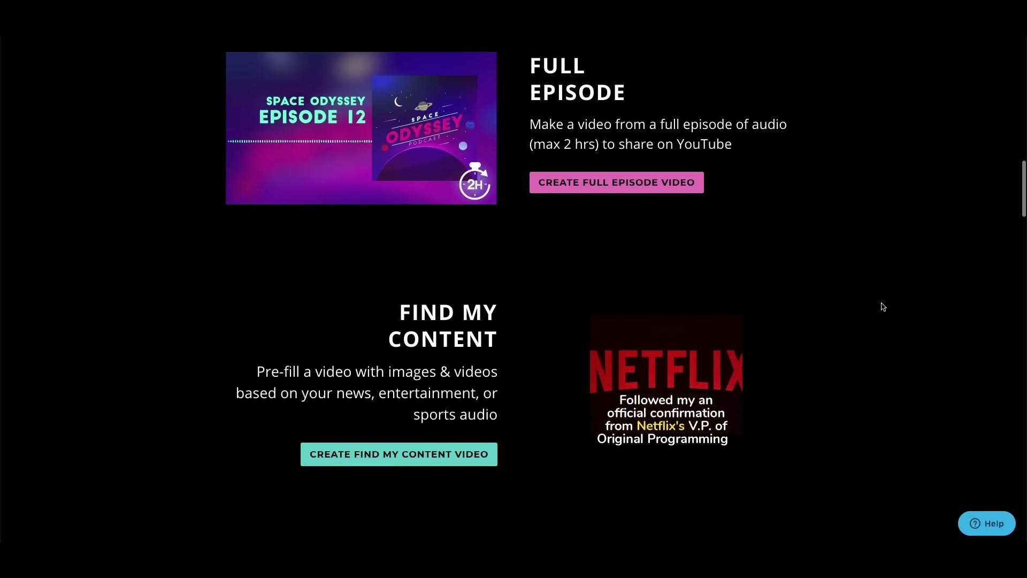
pyautogui.scroll(-2, 882, 307)
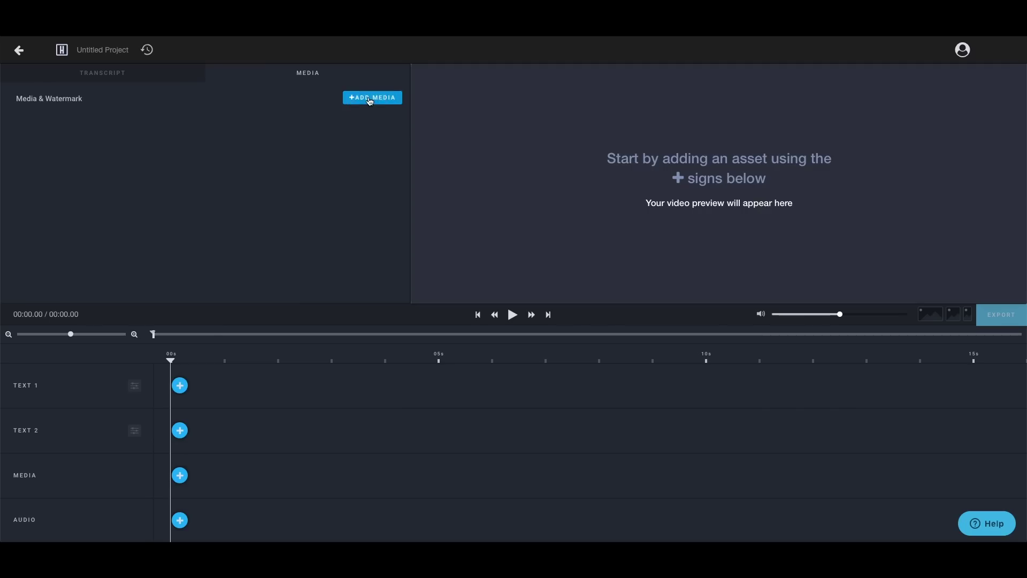
# Search Pixabay images for 'dog' and add the husky photo to the video.
pyautogui.click(369, 98)
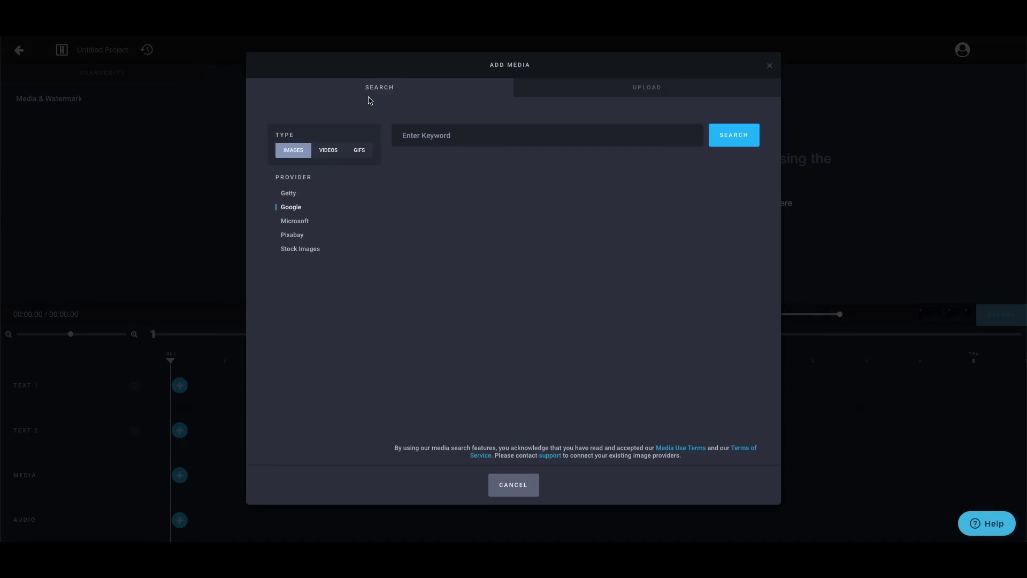
pyautogui.press('Return')
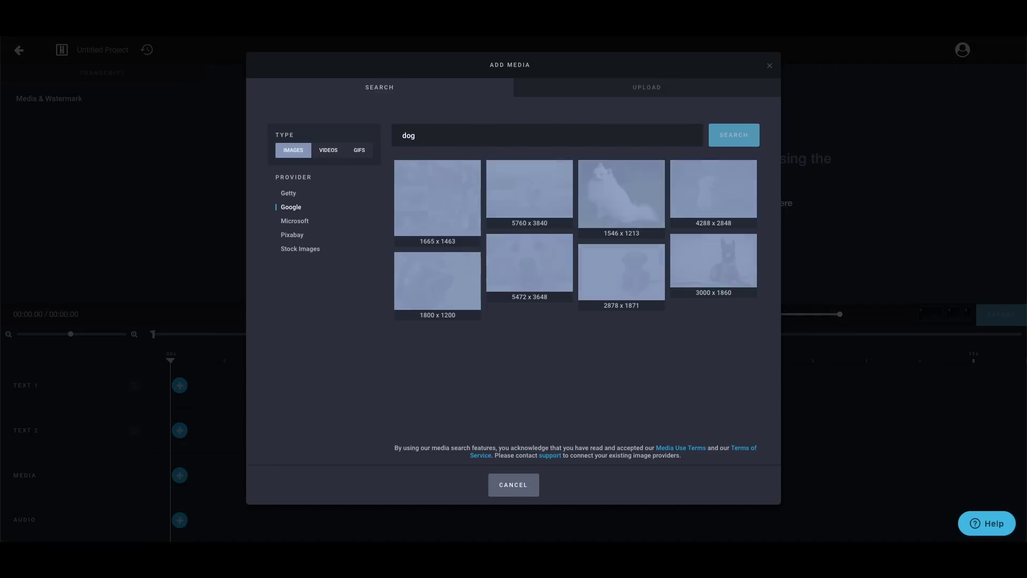
pyautogui.click(291, 235)
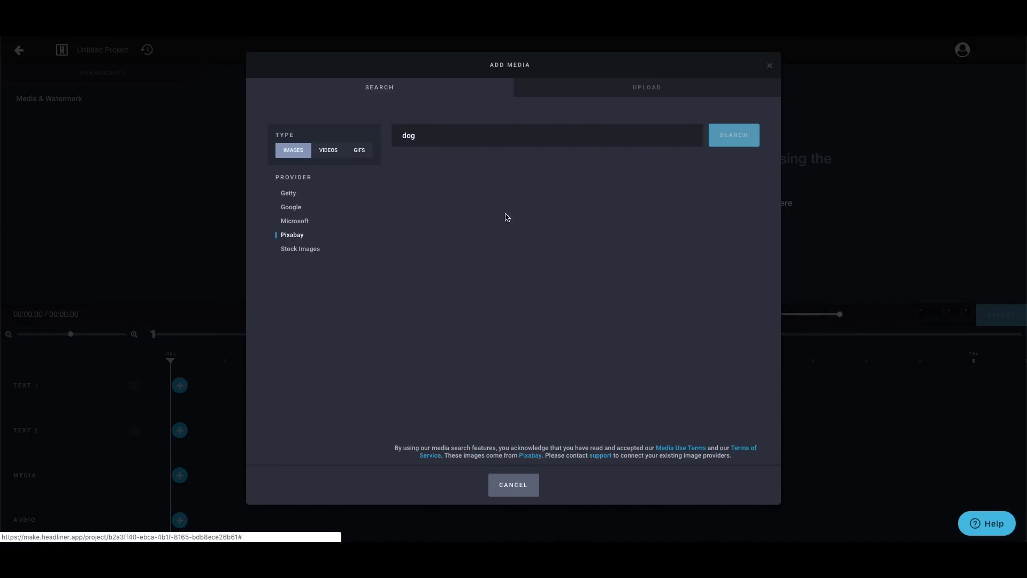
pyautogui.click(631, 254)
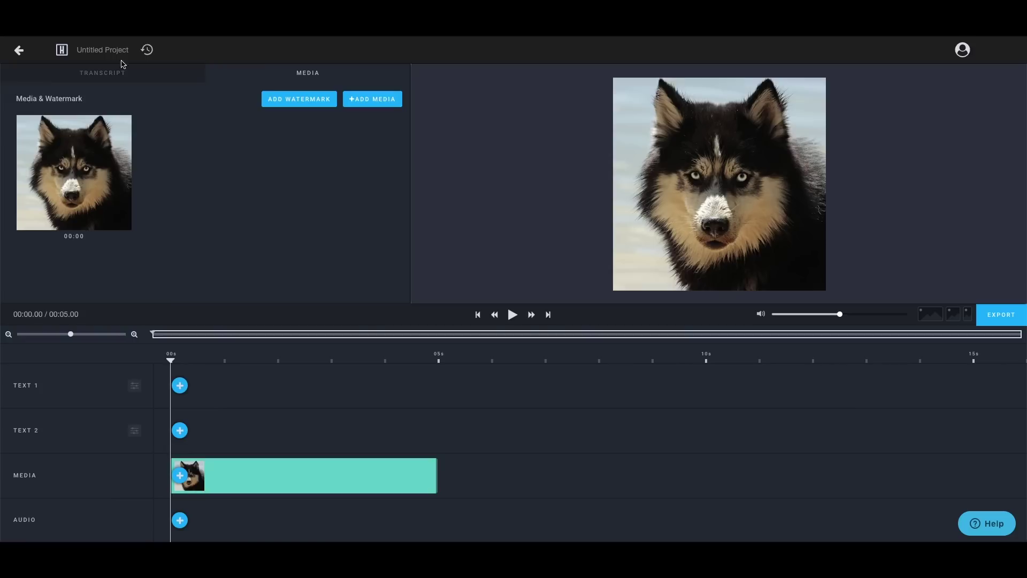
pyautogui.click(109, 74)
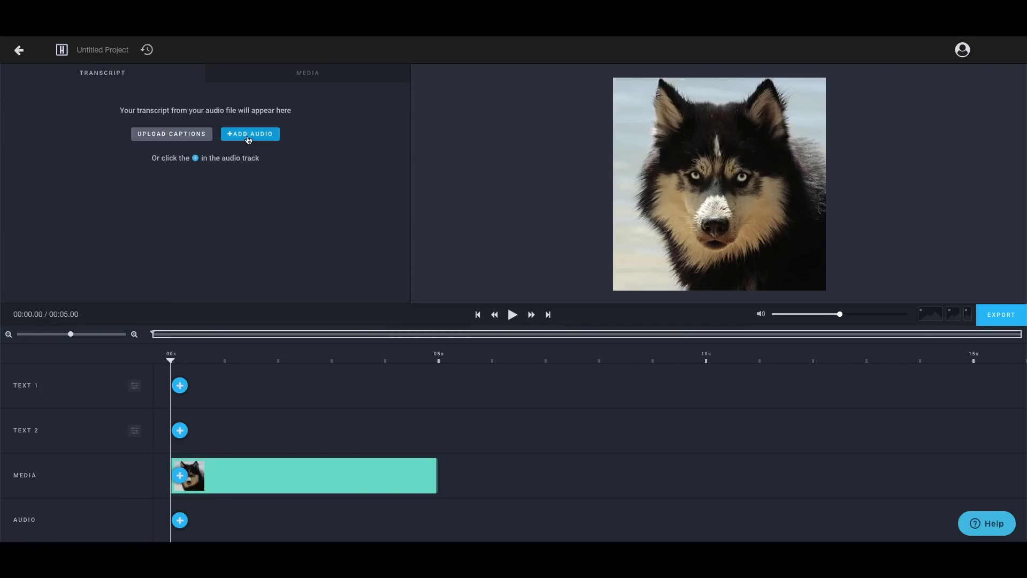
# Add a Bold Description caption 'Hello, world.' in a slab serif font, size 60, centred on the image.
pyautogui.click(179, 430)
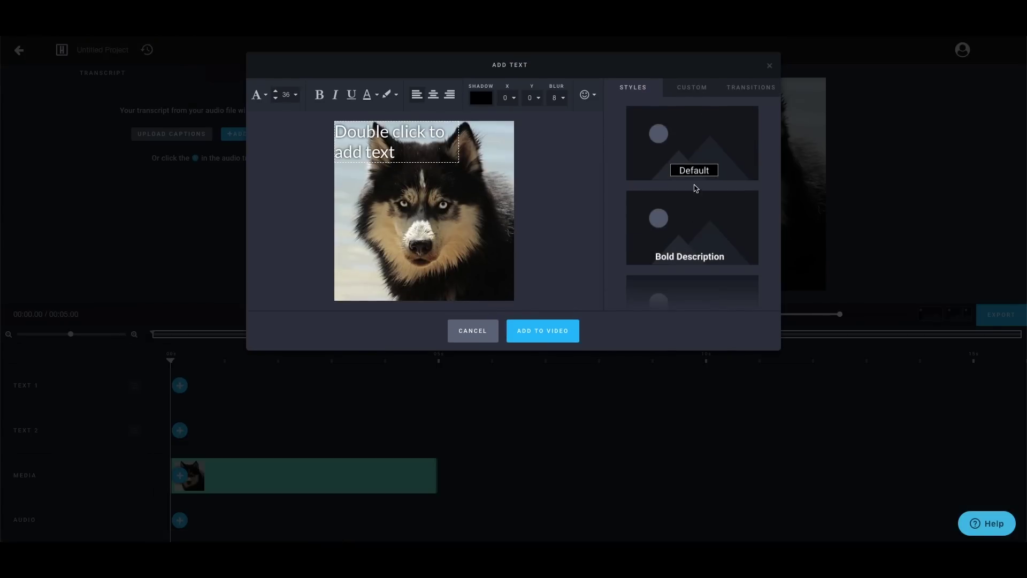
pyautogui.click(695, 220)
pyautogui.doubleClick(417, 275)
pyautogui.write('Hello, world.')
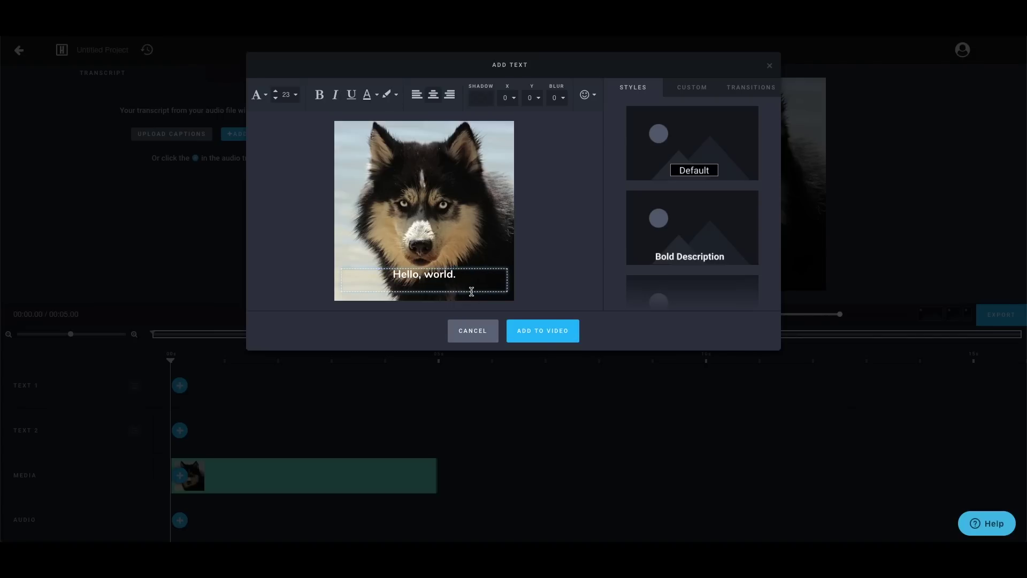
pyautogui.hotkey('ctrl', 'a')
pyautogui.click(259, 95)
pyautogui.click(276, 156)
pyautogui.click(295, 95)
pyautogui.click(278, 222)
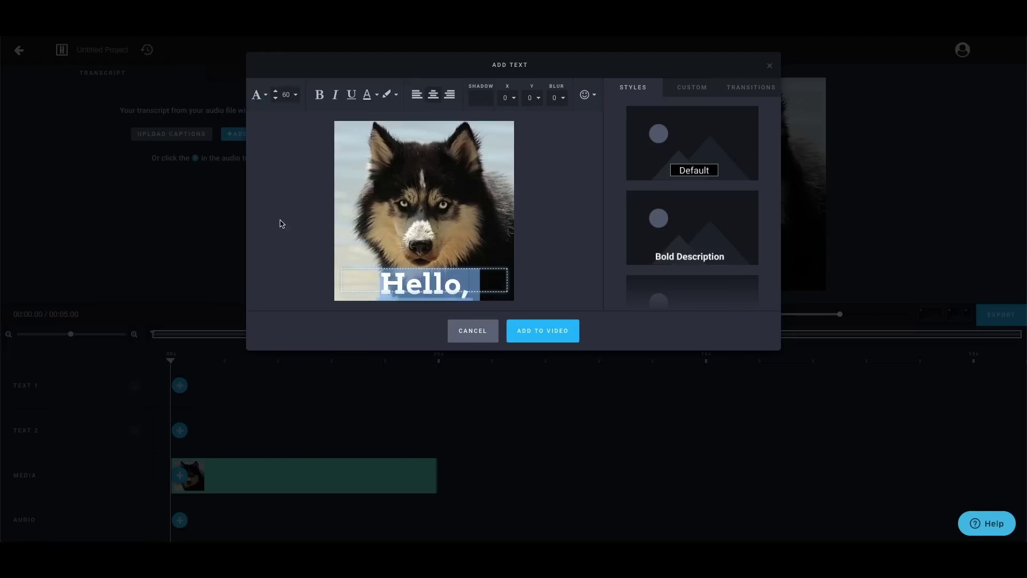
pyautogui.moveTo(394, 252); pyautogui.dragTo(393, 225)
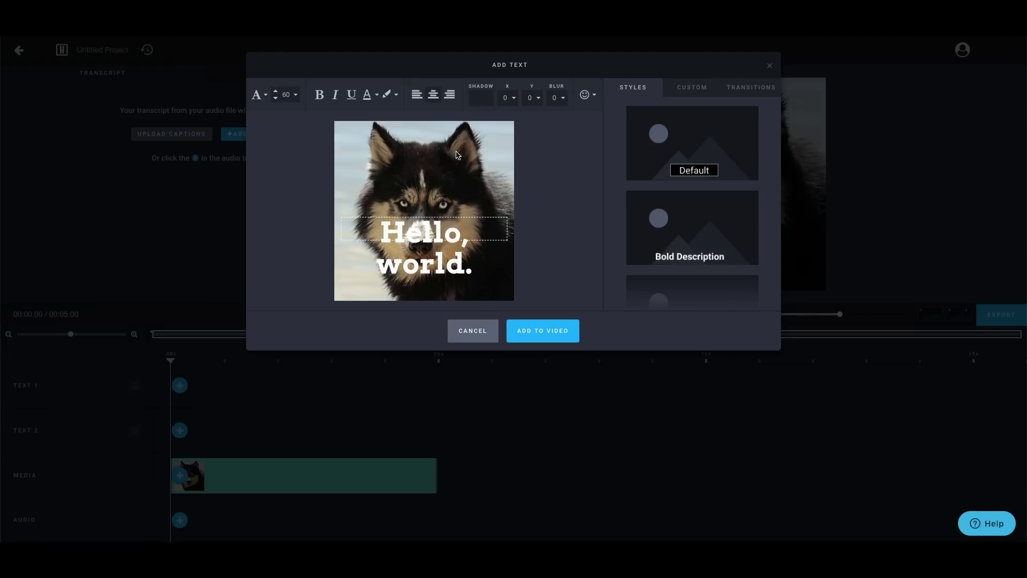
# Append the Pixabay beach dog video and set the project to a landscape aspect ratio.
pyautogui.click(751, 88)
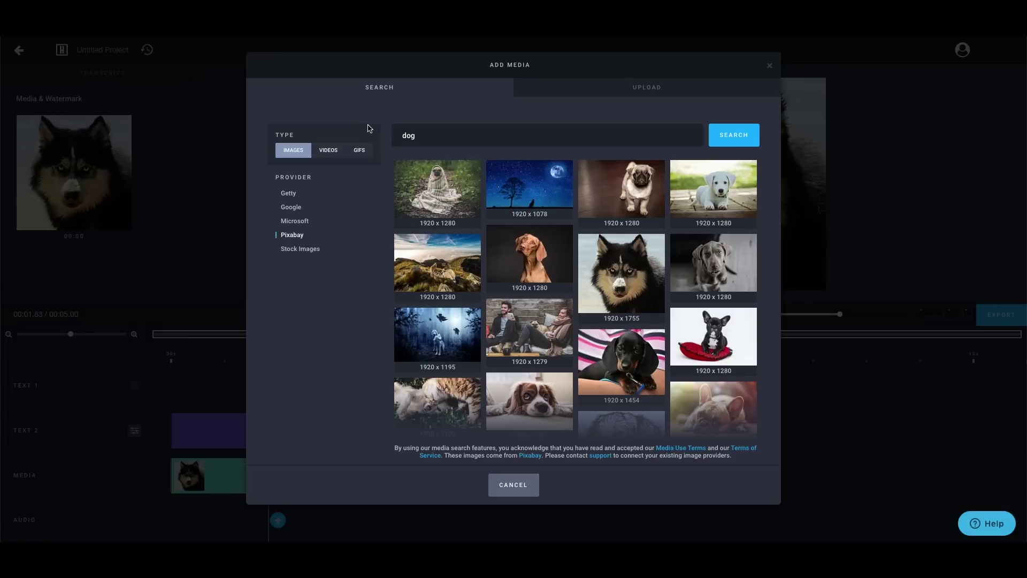
pyautogui.click(326, 151)
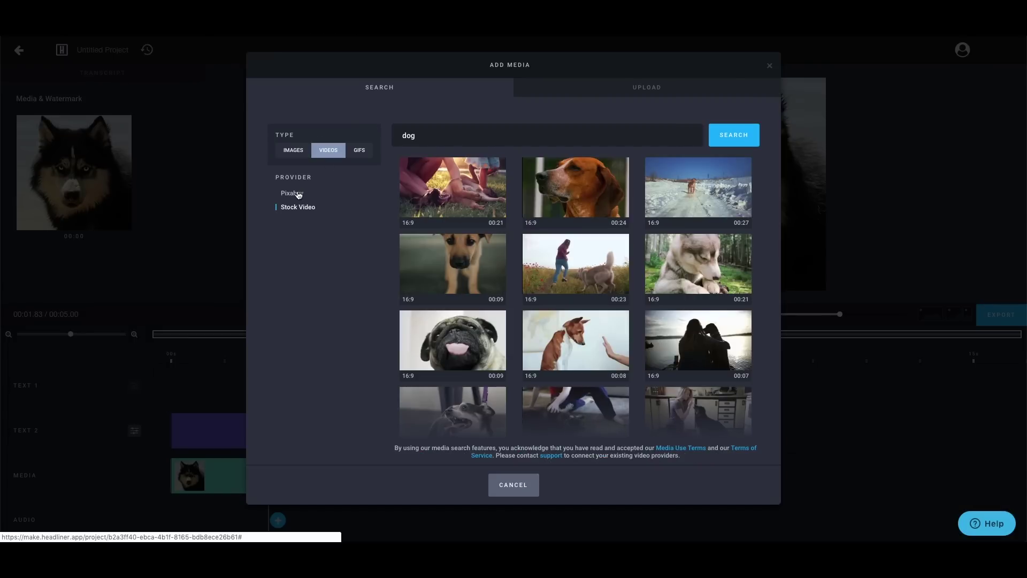
pyautogui.click(297, 193)
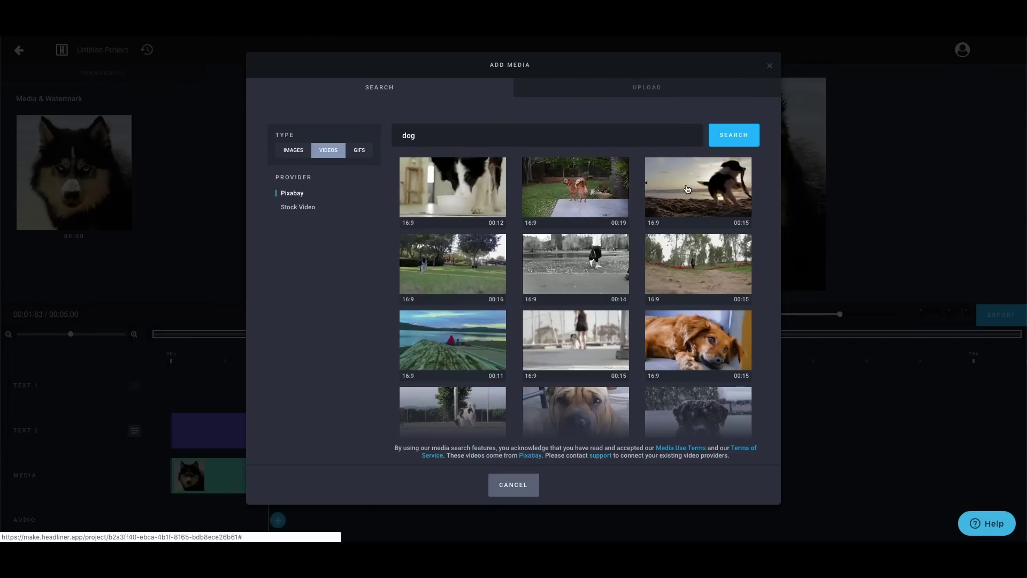
pyautogui.click(688, 190)
pyautogui.click(569, 364)
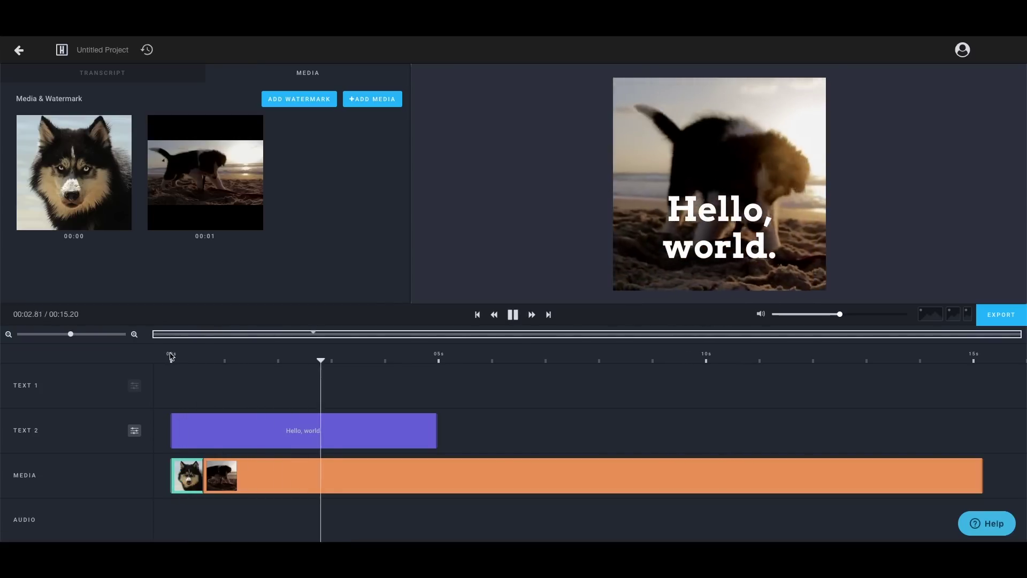
pyautogui.click(931, 314)
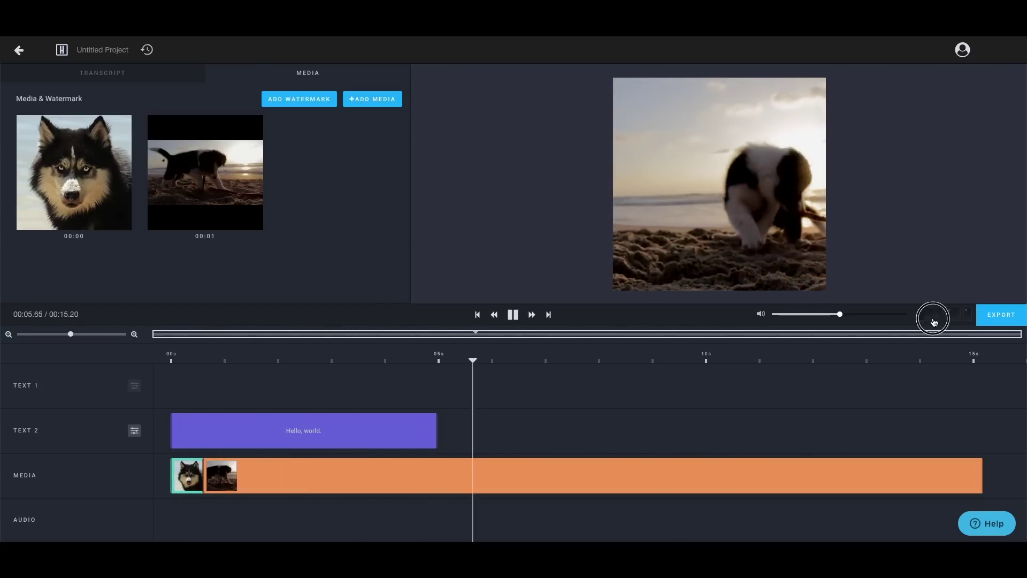
pyautogui.click(508, 202)
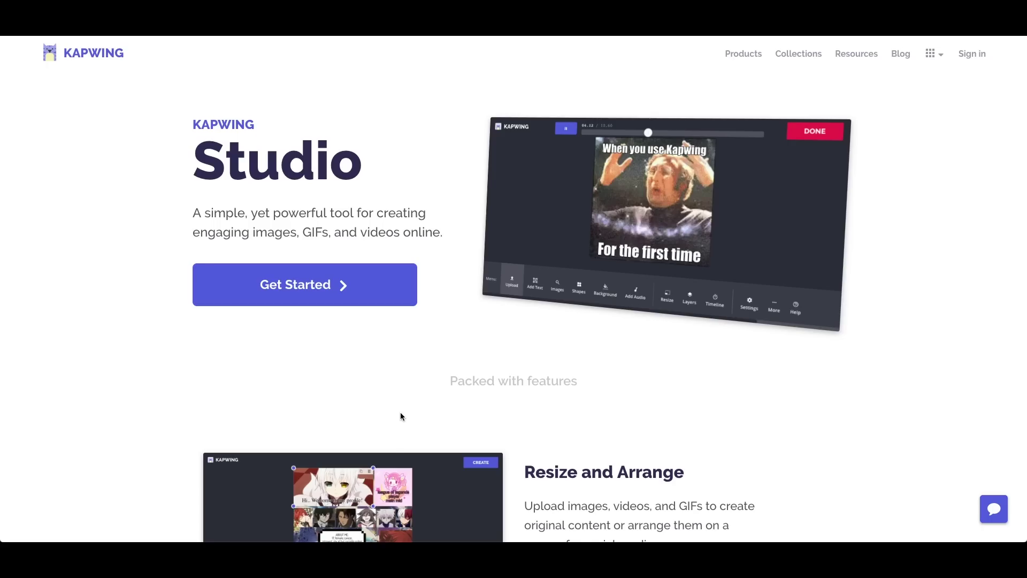
pyautogui.scroll(-7, 474, 334)
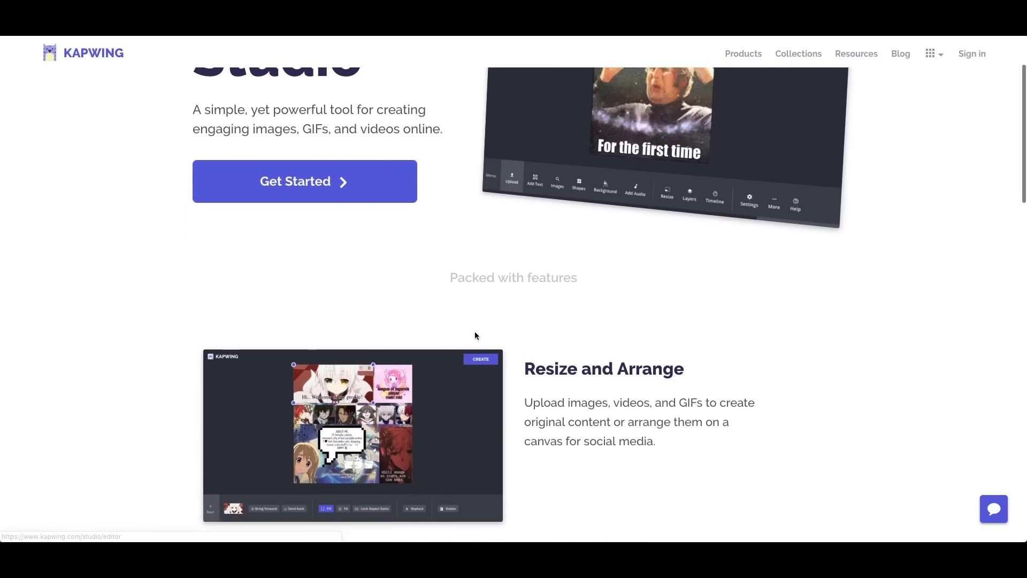
pyautogui.scroll(1, 884, 376)
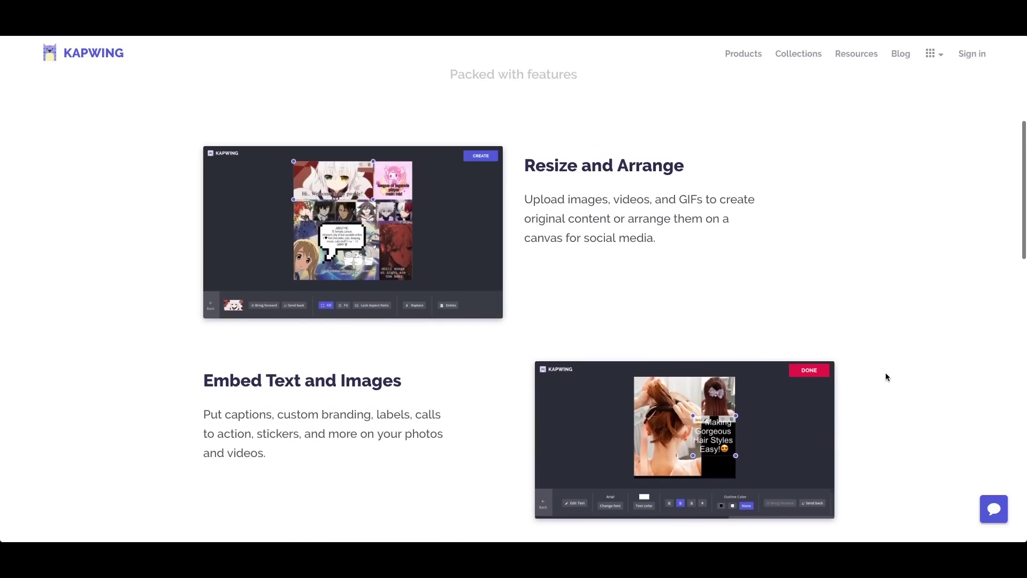
pyautogui.scroll(-1, 927, 390)
pyautogui.scroll(-10, 926, 390)
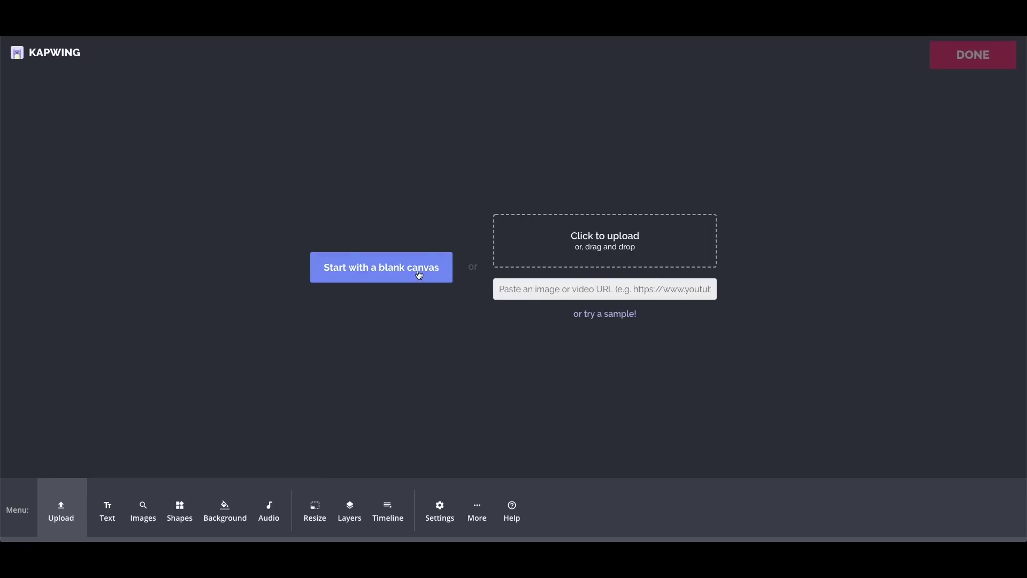
# Start a blank canvas and place a German shepherd photo from a 'dog' image search.
pyautogui.click(419, 275)
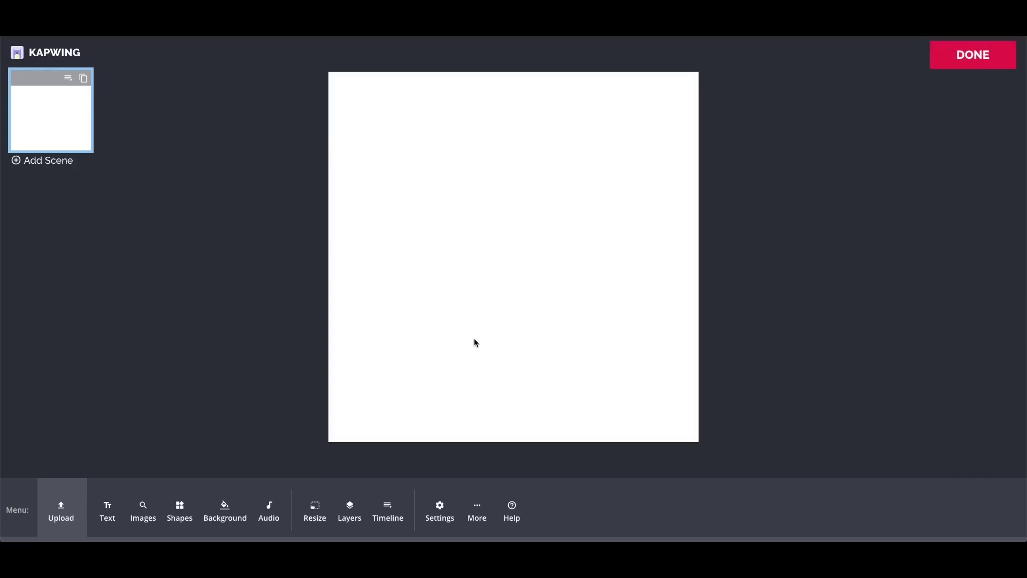
pyautogui.click(143, 514)
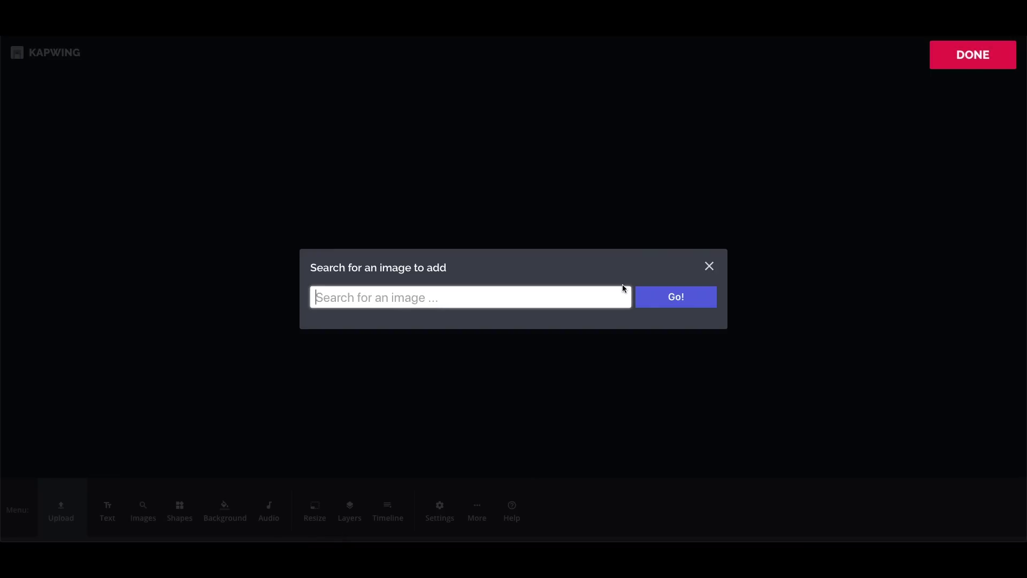
pyautogui.write('dog')
pyautogui.press('Return')
pyautogui.click(678, 204)
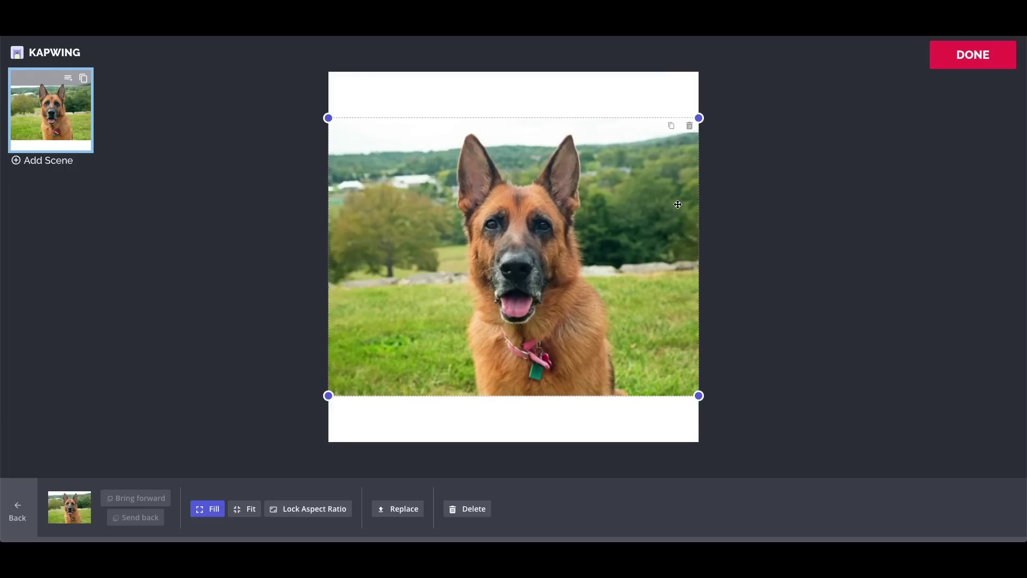
# Add a rocket shape, shrink it into the top-left corner, and thin its outline three steps.
pyautogui.click(18, 511)
pyautogui.click(179, 510)
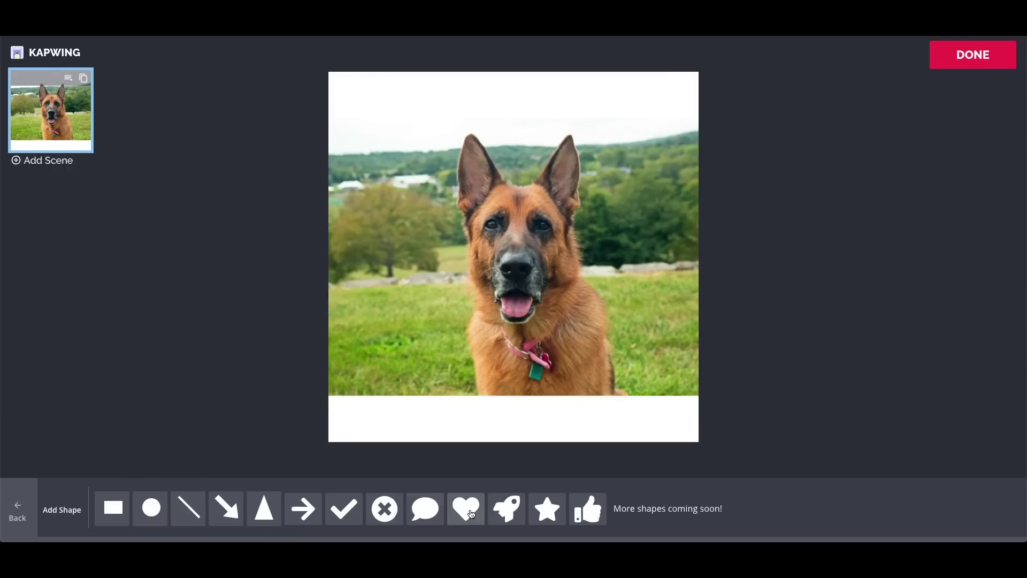
pyautogui.click(504, 508)
pyautogui.moveTo(621, 367); pyautogui.dragTo(428, 230)
pyautogui.moveTo(415, 182); pyautogui.dragTo(390, 137)
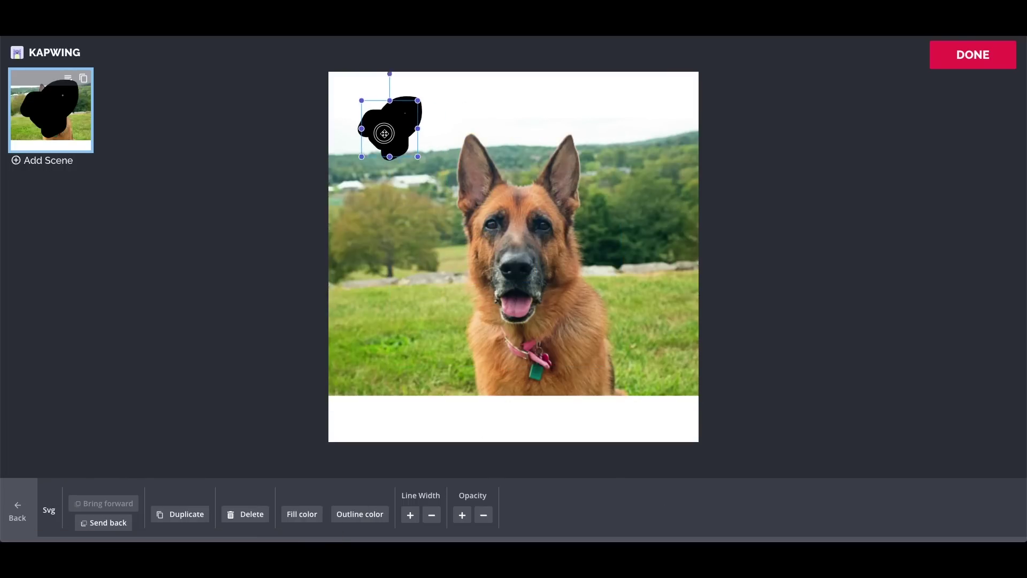
pyautogui.click(432, 515)
pyautogui.click(432, 515)
pyautogui.click(432, 515)
# Make the background red, set a 4:5 portrait ratio, and expand padding below the photo.
pyautogui.click(21, 522)
pyautogui.click(221, 512)
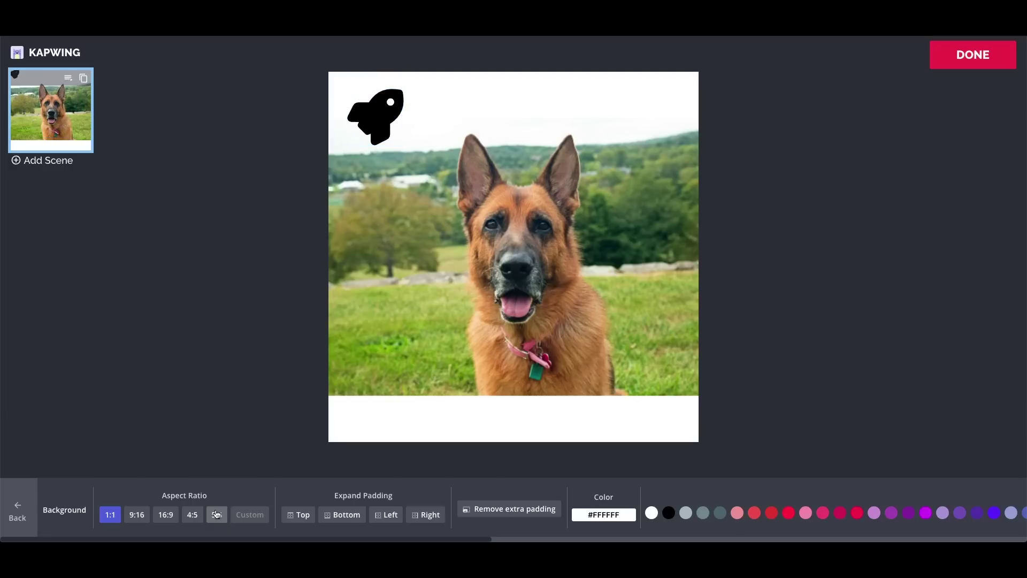
pyautogui.click(770, 513)
pyautogui.click(217, 514)
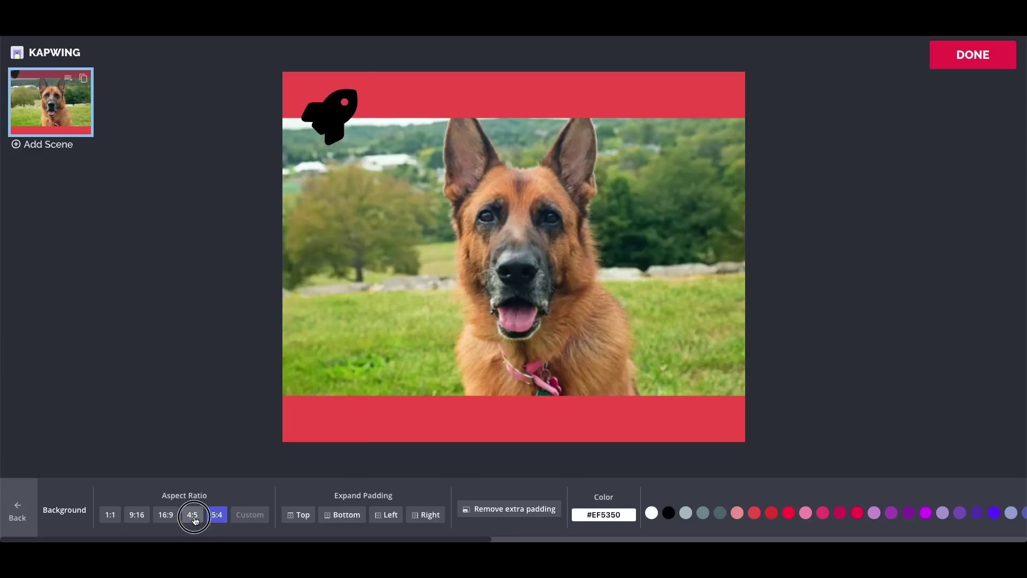
pyautogui.click(192, 514)
pyautogui.click(342, 514)
pyautogui.click(26, 518)
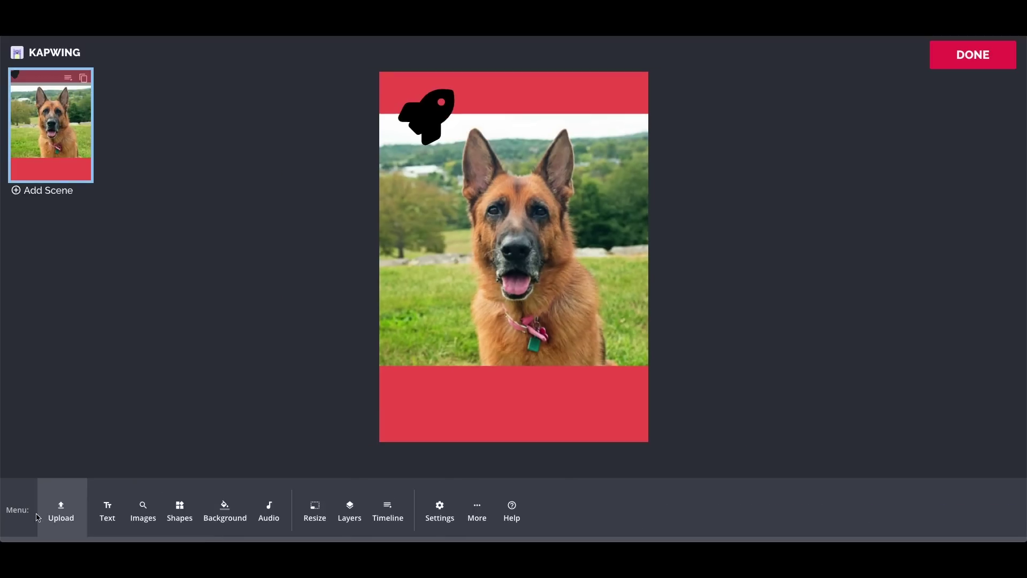
# Add a white 'Hello, world.' text box in the red band below the dog.
pyautogui.click(105, 511)
pyautogui.doubleClick(507, 215)
pyautogui.write('Hello, world.')
pyautogui.click(317, 309)
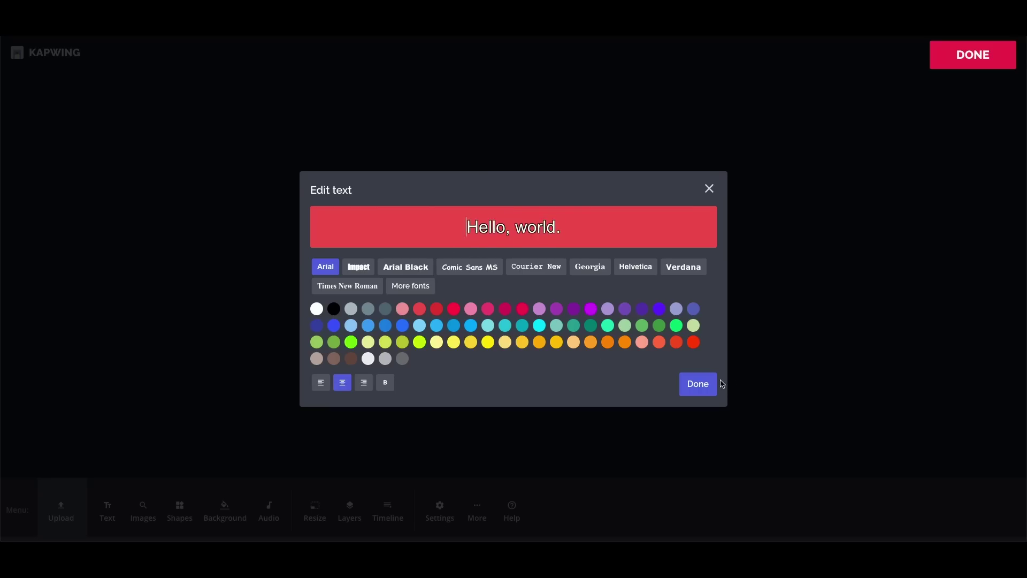
pyautogui.click(697, 383)
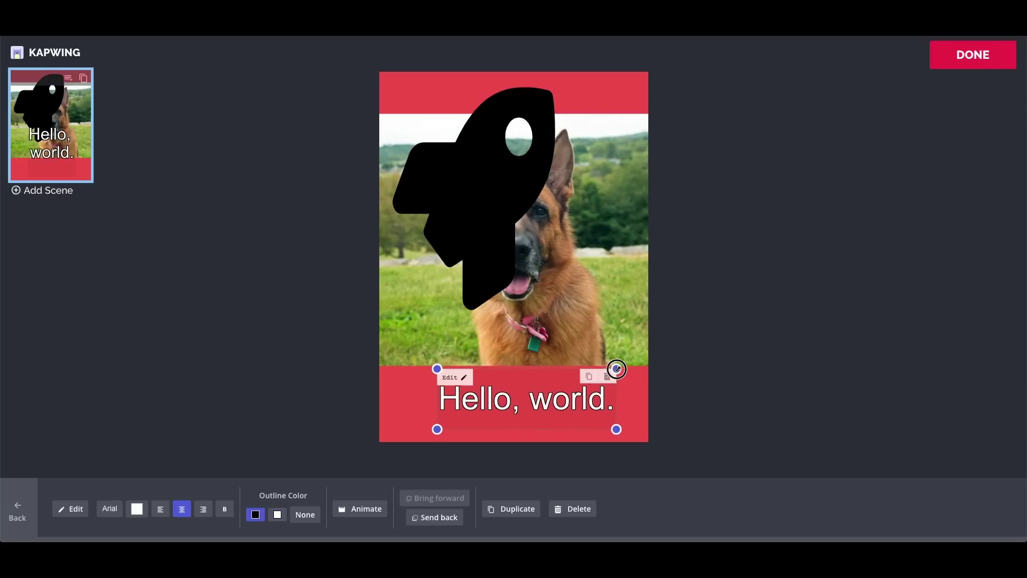
pyautogui.click(487, 169)
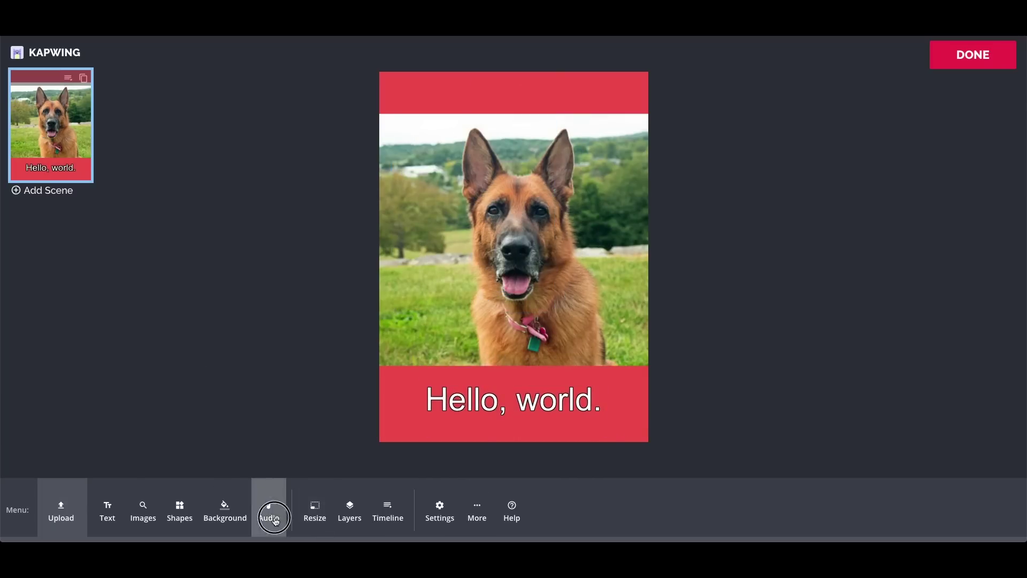
# Finish the Kapwing project so the video is processed.
pyautogui.click(270, 513)
pyautogui.click(983, 67)
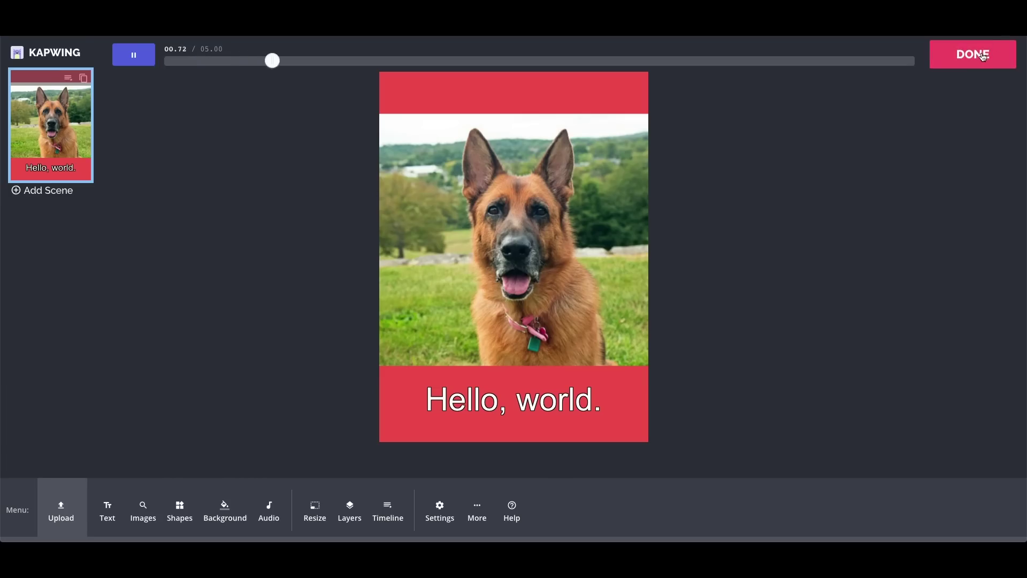
pyautogui.click(982, 67)
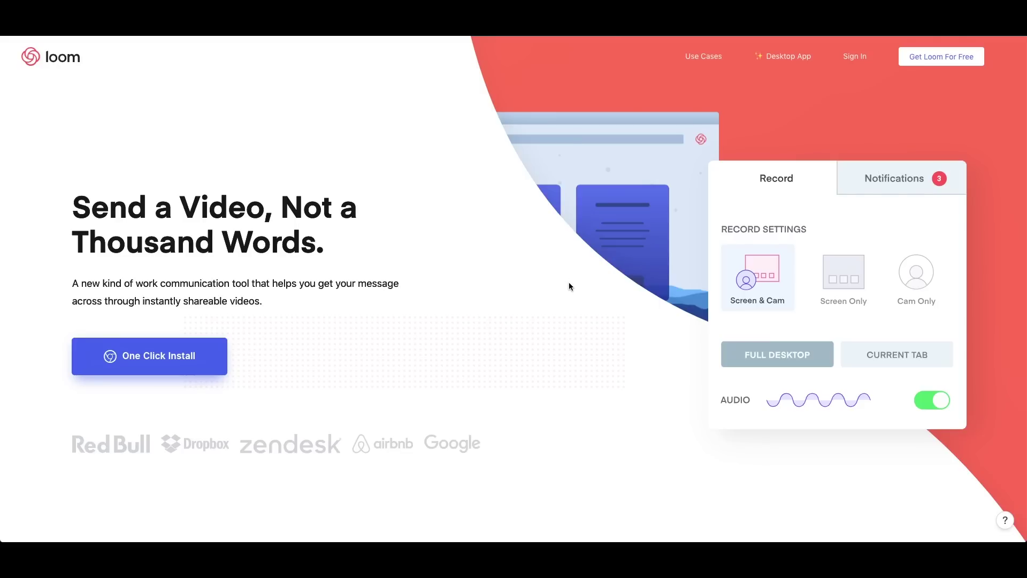
# Scroll down through the Loom homepage's feature sections.
pyautogui.scroll(-3, 654, 440)
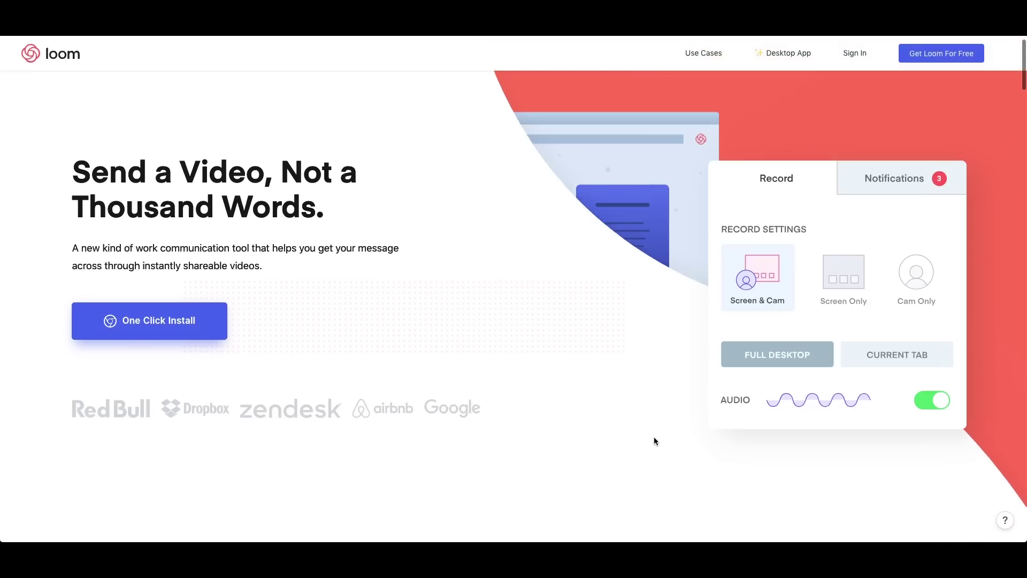
pyautogui.scroll(-5, 653, 440)
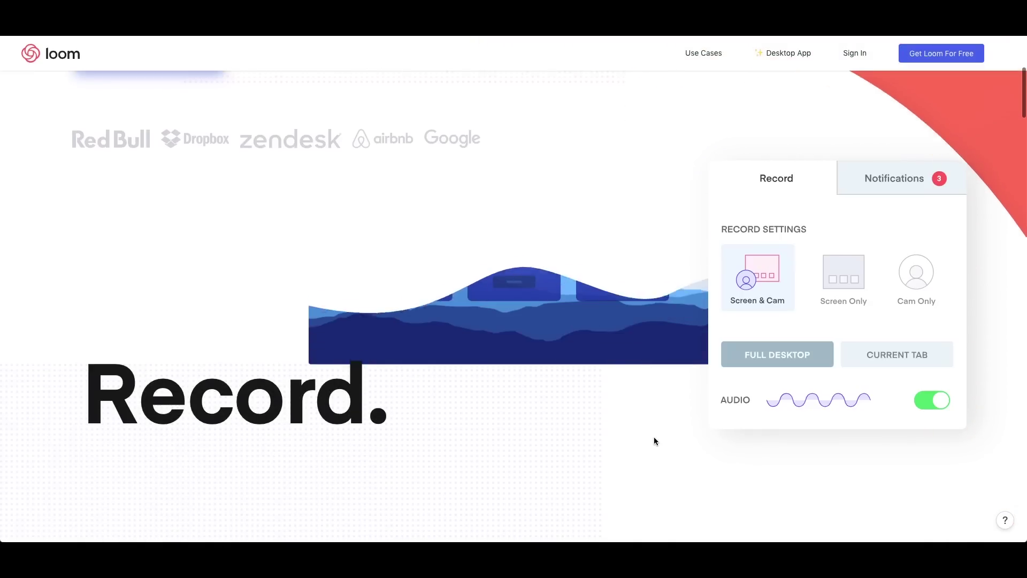
pyautogui.scroll(-2, 653, 441)
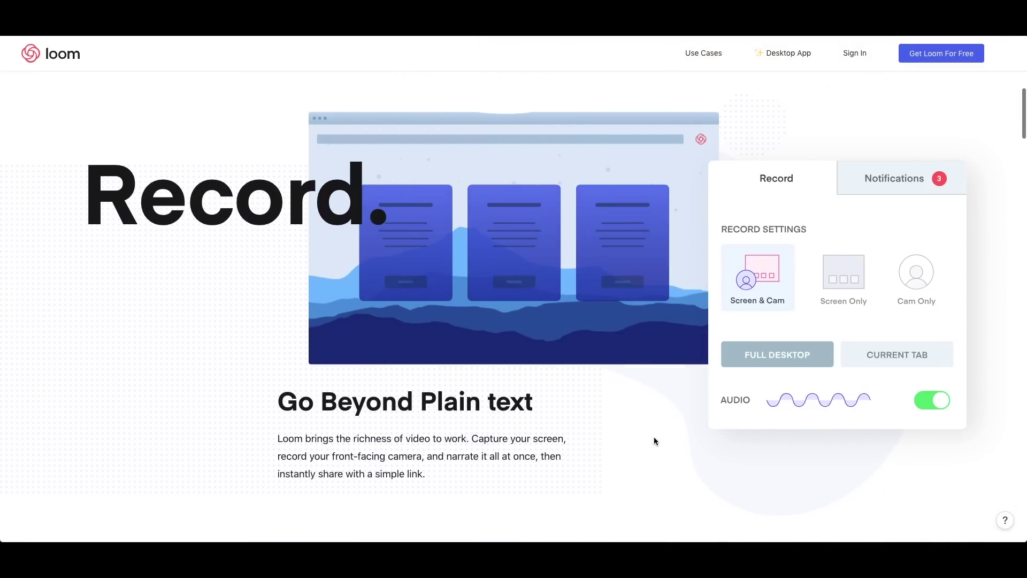
pyautogui.scroll(-3, 654, 440)
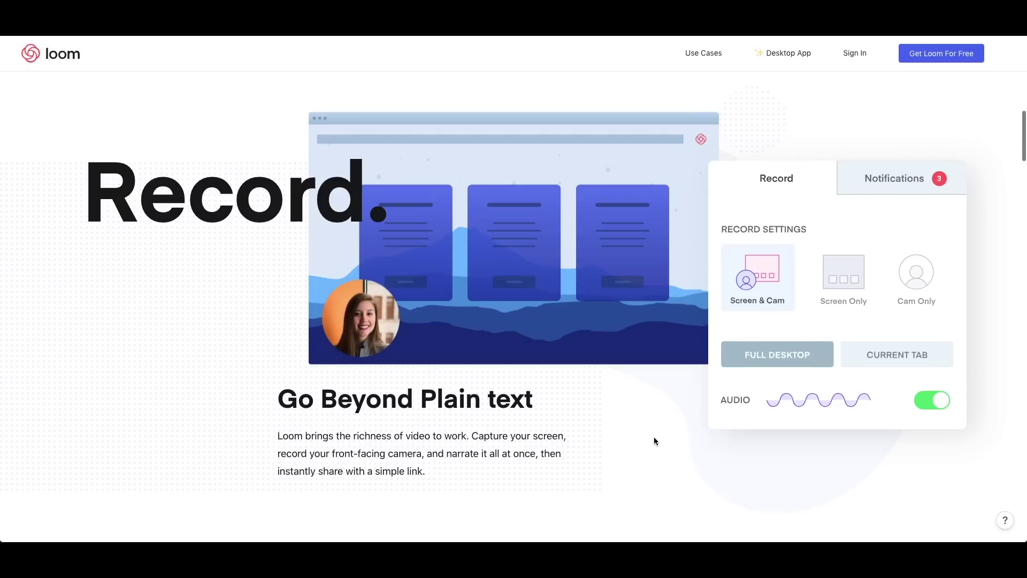
pyautogui.scroll(-3, 654, 441)
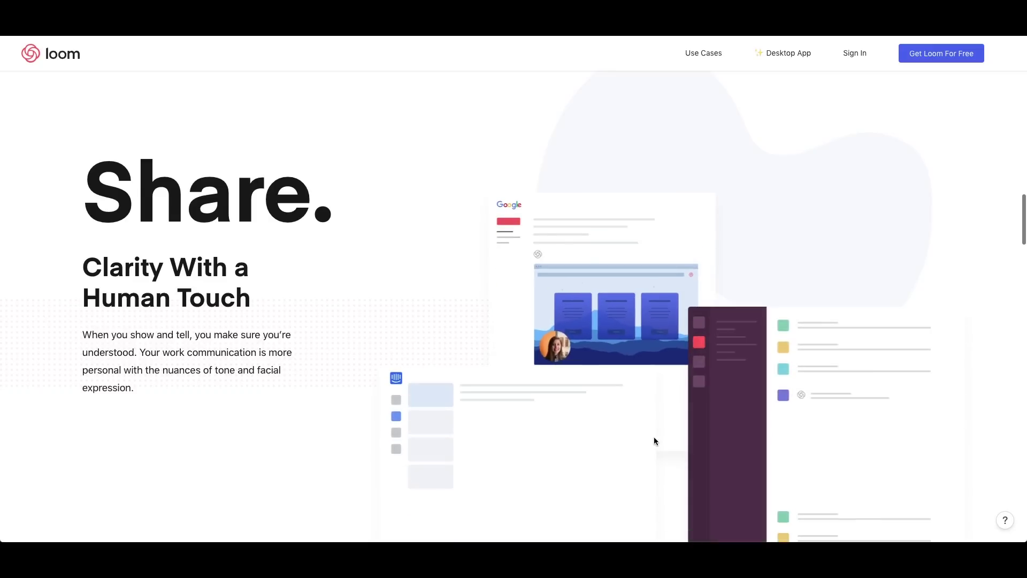
pyautogui.scroll(-5, 908, 455)
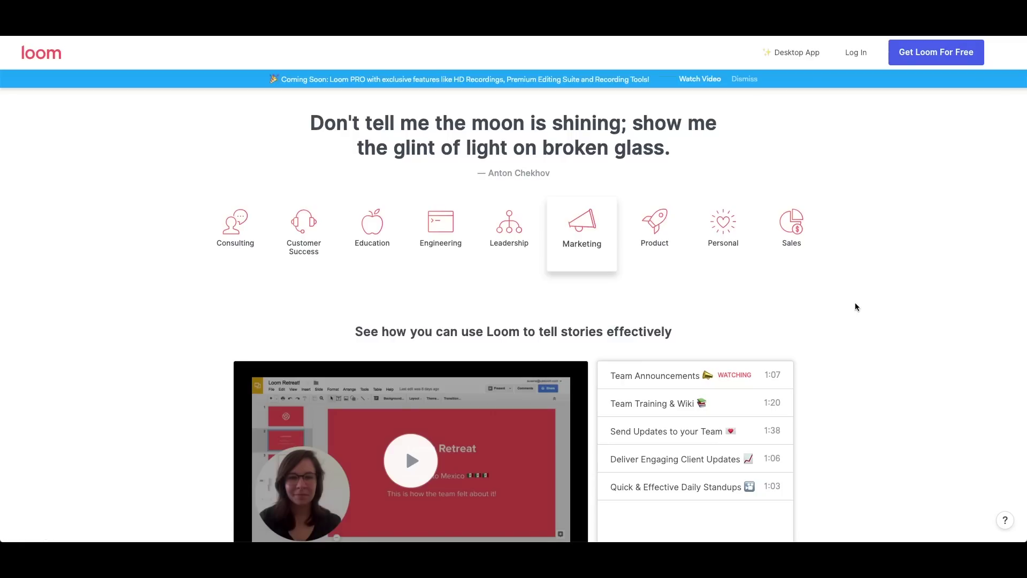
pyautogui.scroll(-5, 854, 303)
pyautogui.scroll(-4, 855, 304)
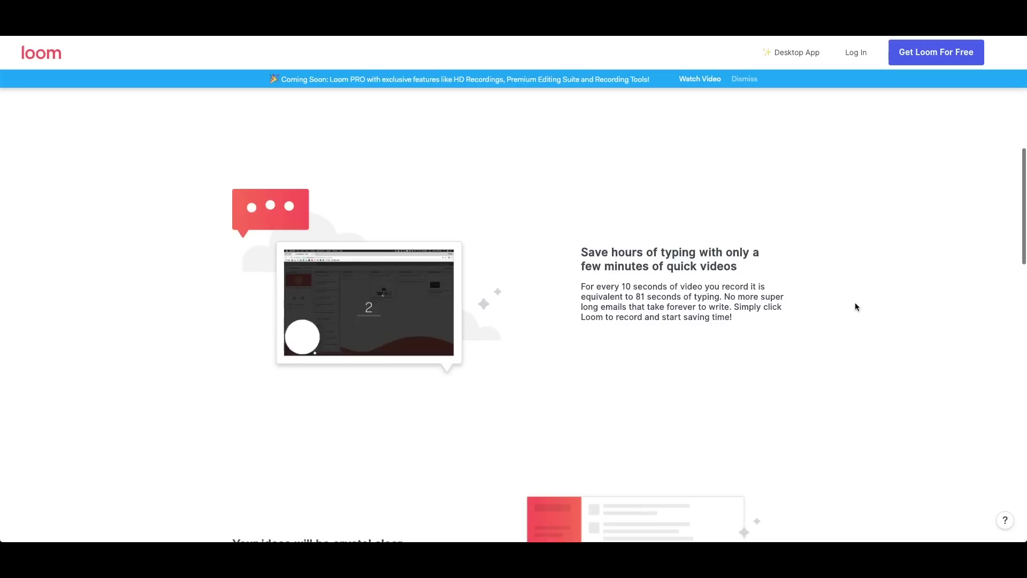
pyautogui.scroll(-1, 855, 307)
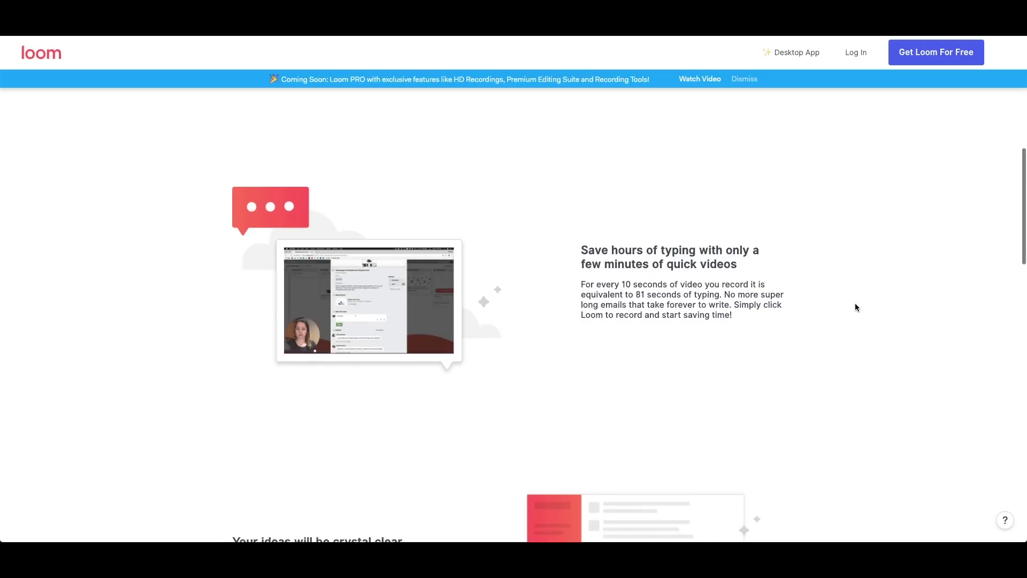
pyautogui.scroll(-4, 855, 307)
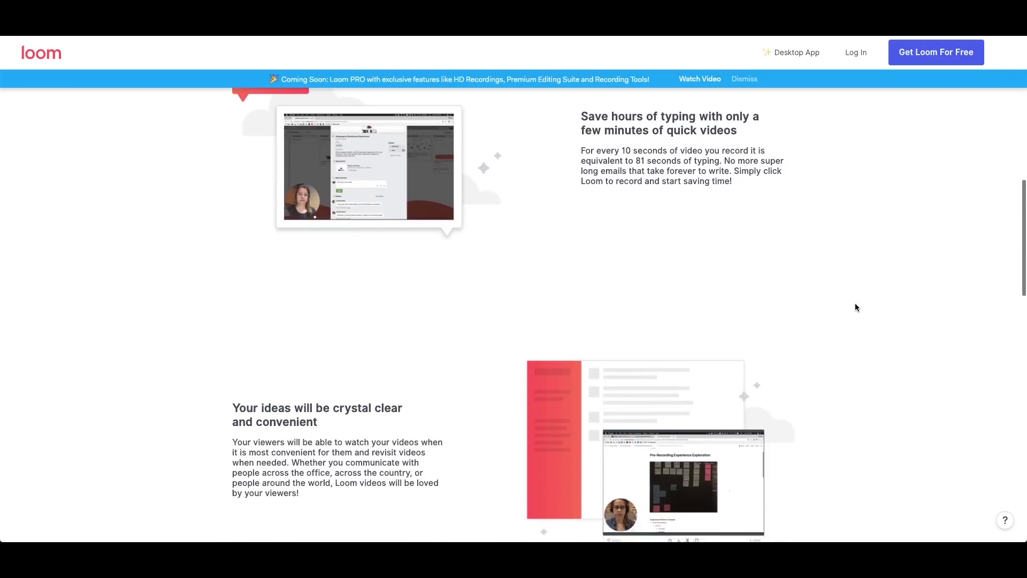
pyautogui.scroll(-1, 855, 307)
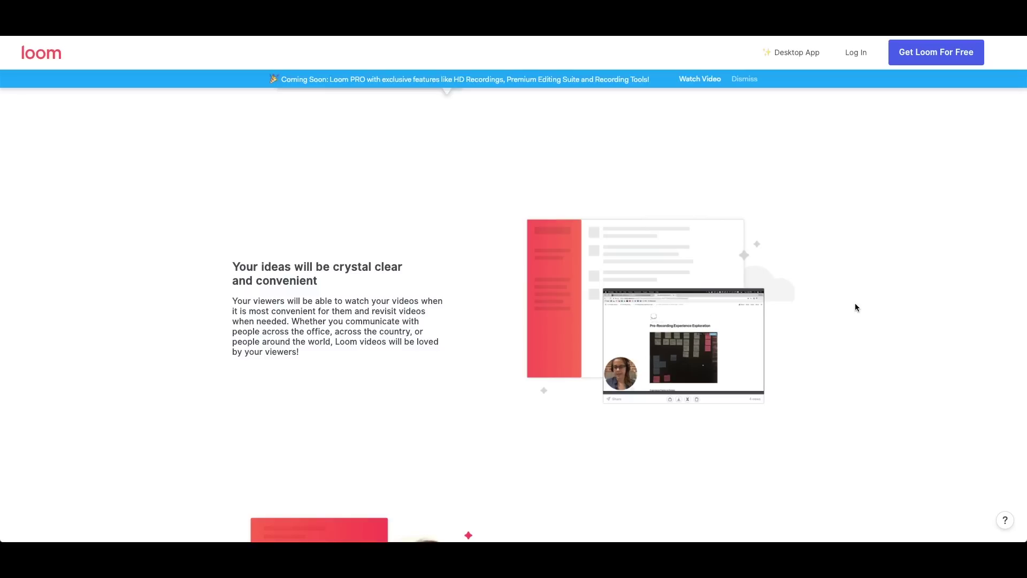
pyautogui.scroll(-5, 854, 307)
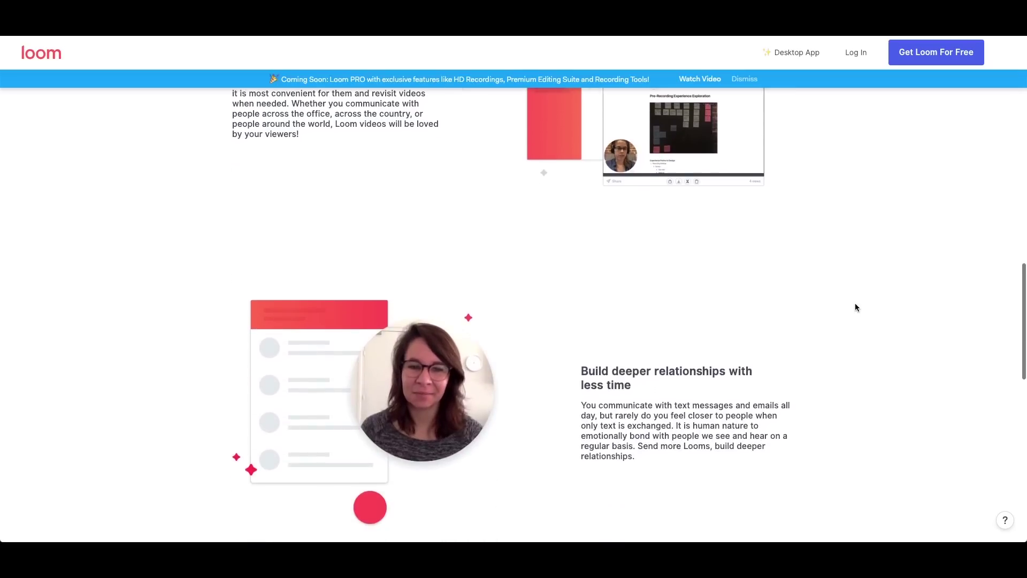
pyautogui.scroll(-1, 855, 307)
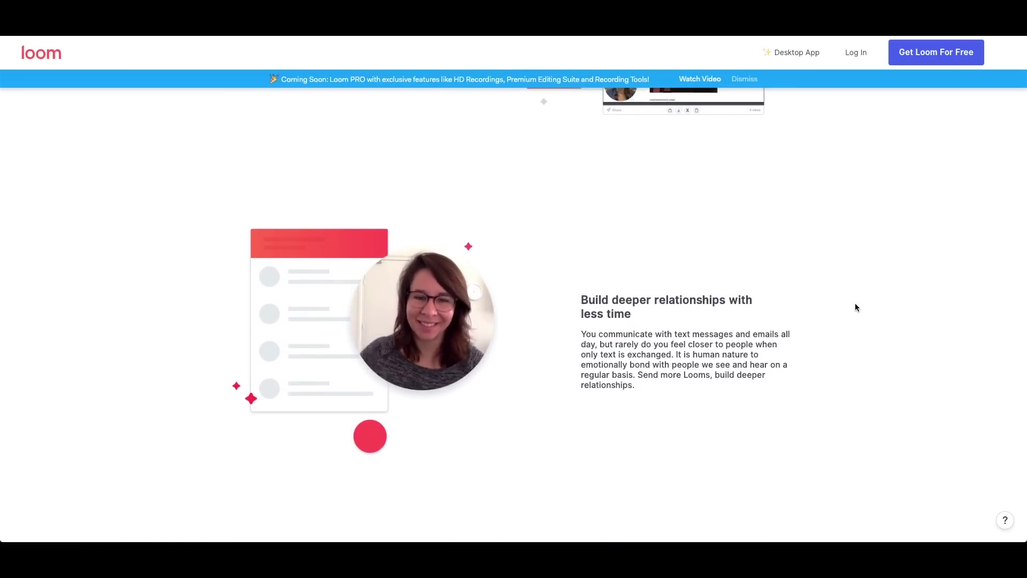
pyautogui.scroll(-8, 855, 307)
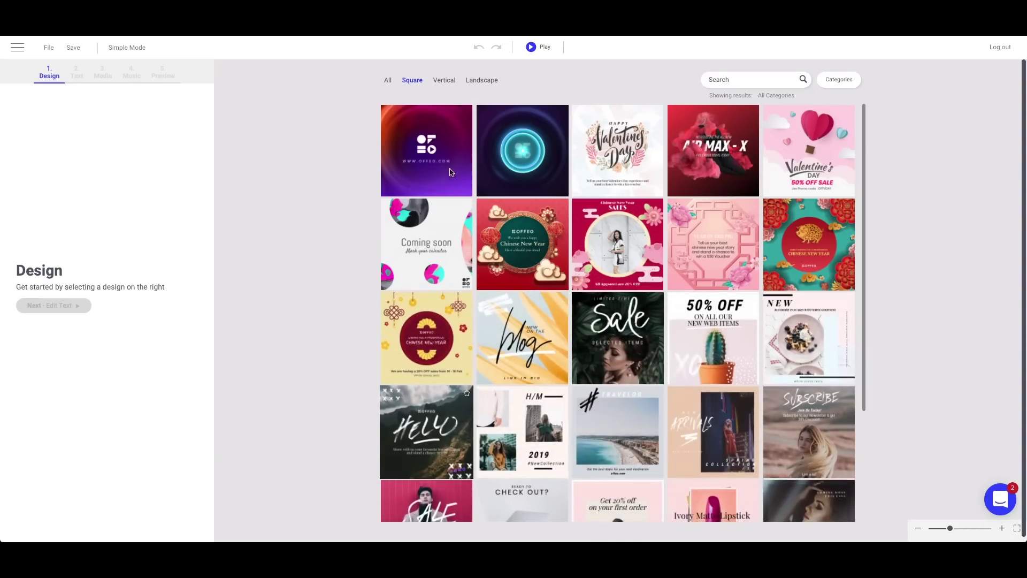
# Retitle the first square template 'Hello, world.' and replace its background with the blue swirl video.
pyautogui.click(444, 170)
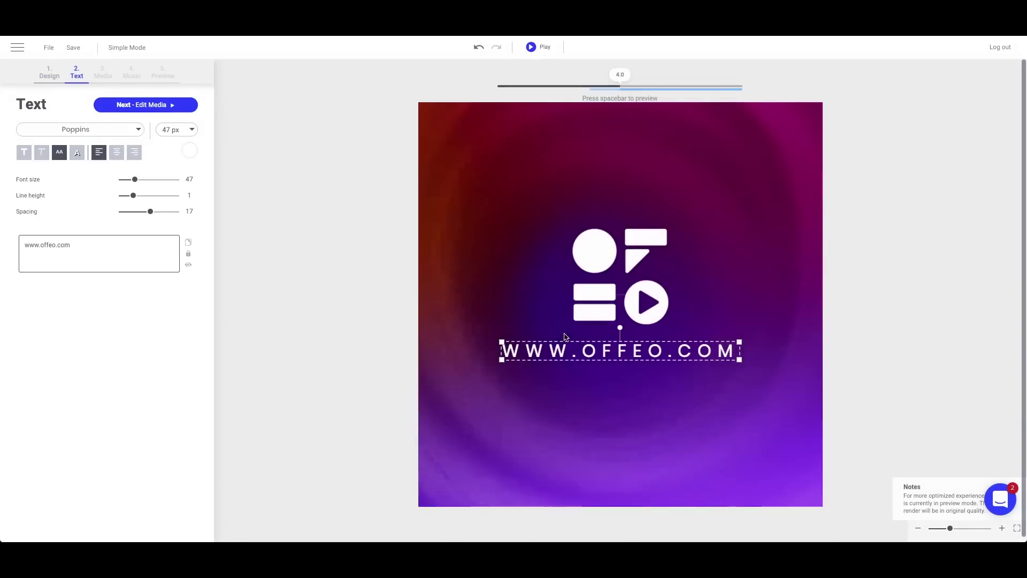
pyautogui.moveTo(502, 350); pyautogui.dragTo(585, 349)
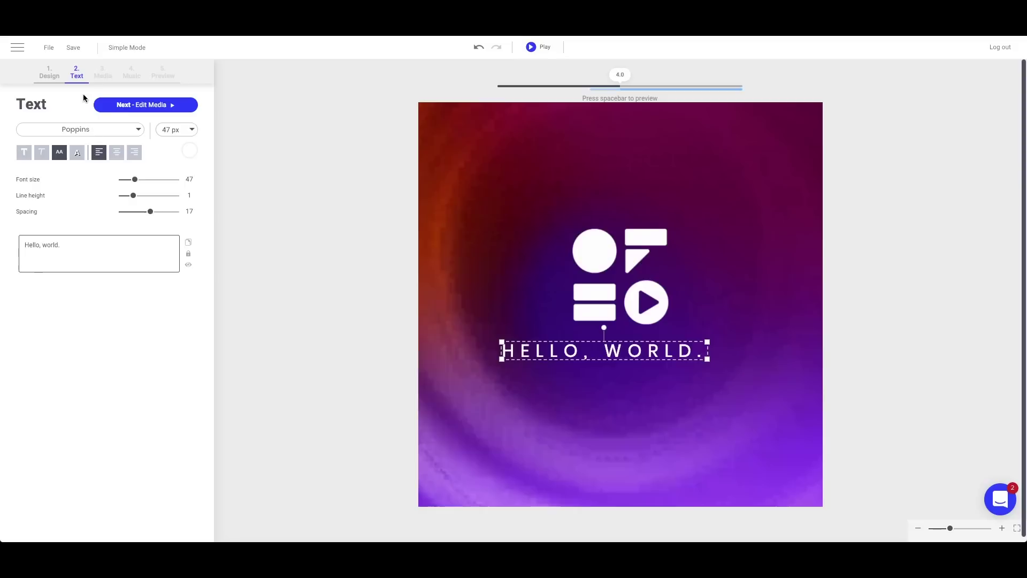
pyautogui.click(109, 105)
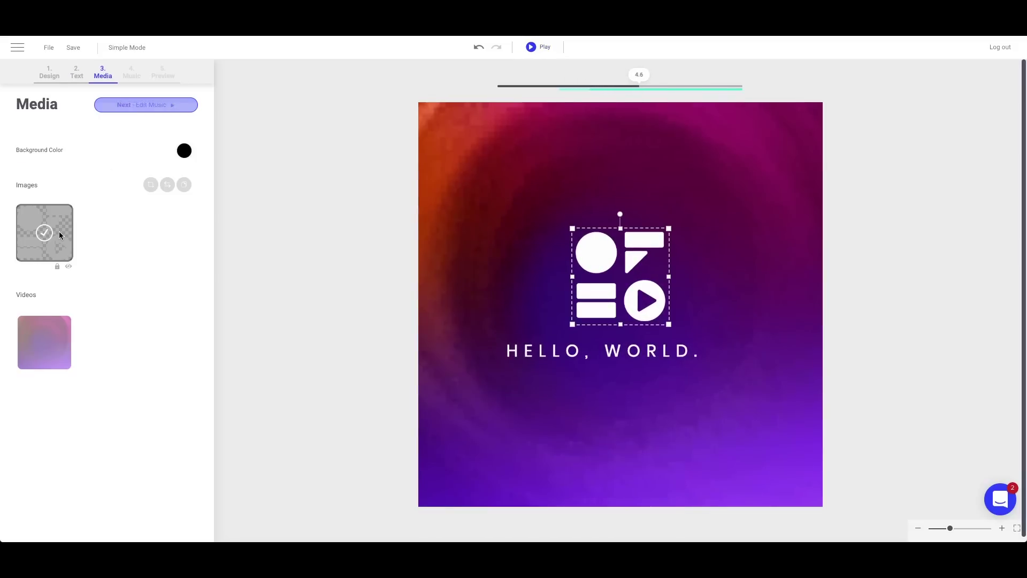
pyautogui.click(47, 323)
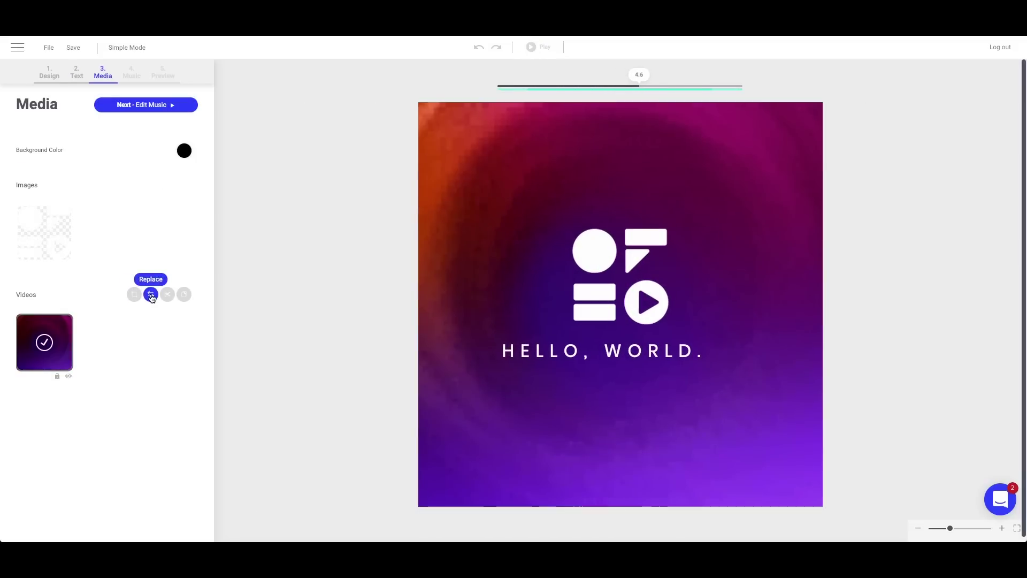
pyautogui.click(151, 296)
pyautogui.click(166, 193)
pyautogui.click(236, 209)
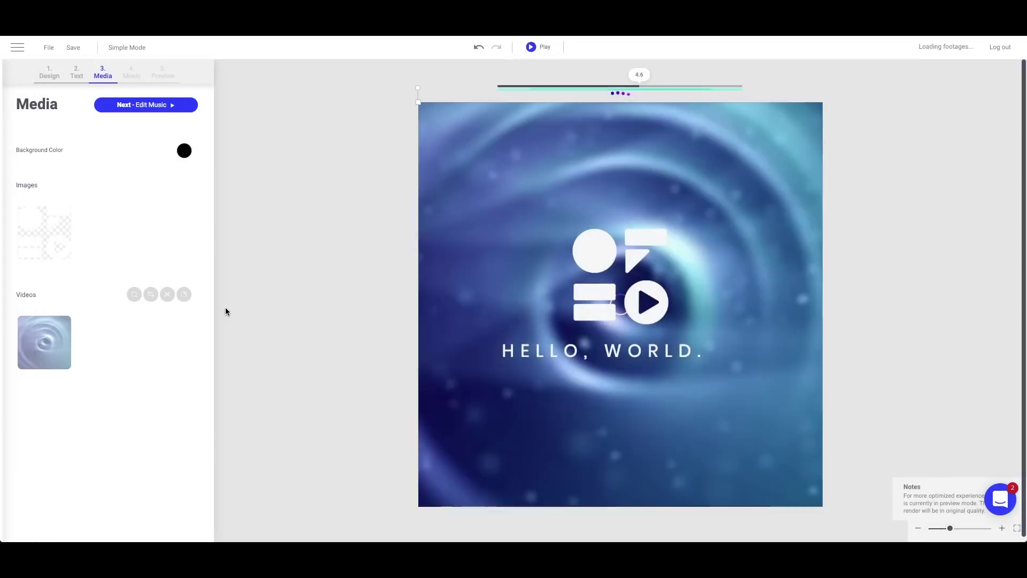
# Advance past the Music step to the Preview with mp4, mov and gif downloads.
pyautogui.click(138, 104)
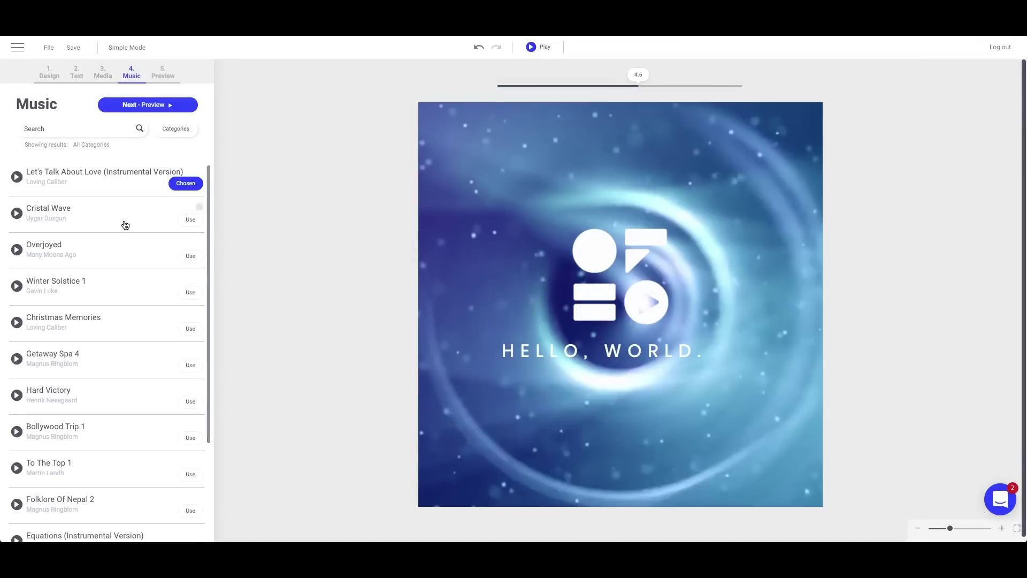
pyautogui.scroll(-3, 124, 222)
pyautogui.click(161, 108)
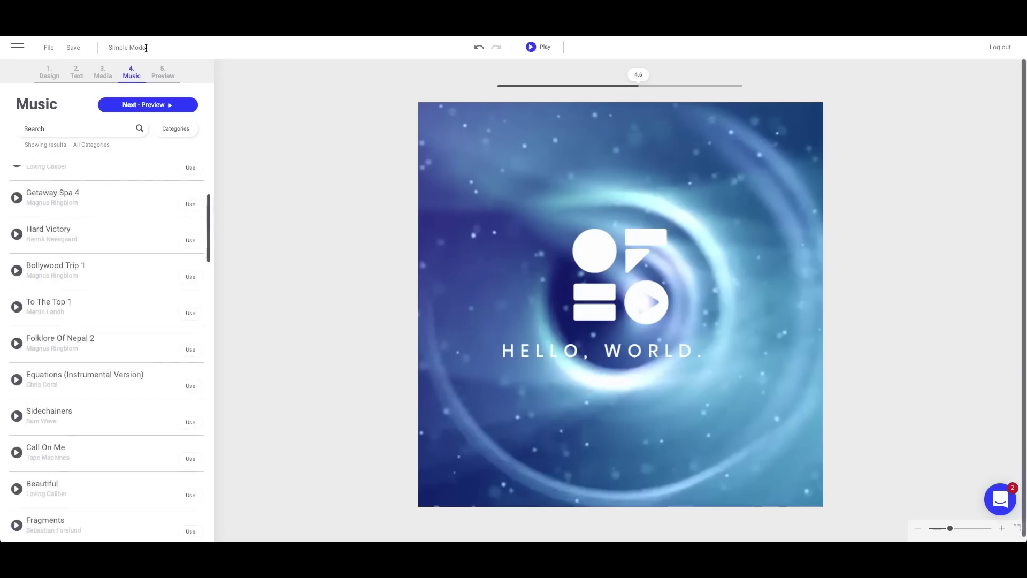
# Load the OFFEO logo template in Designer Mode and show the storyboard view.
pyautogui.click(140, 46)
pyautogui.click(607, 340)
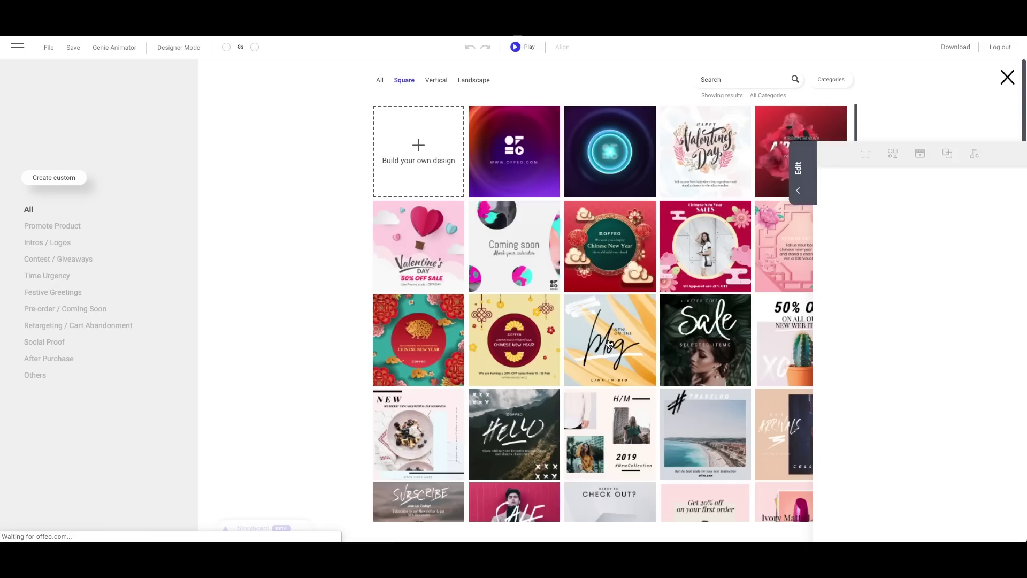
pyautogui.click(533, 171)
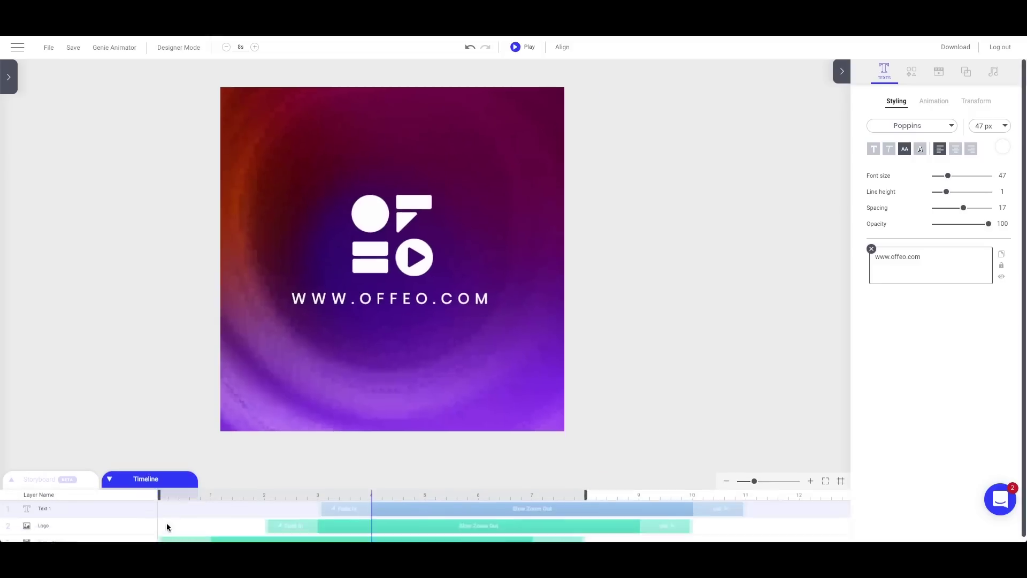
pyautogui.click(451, 509)
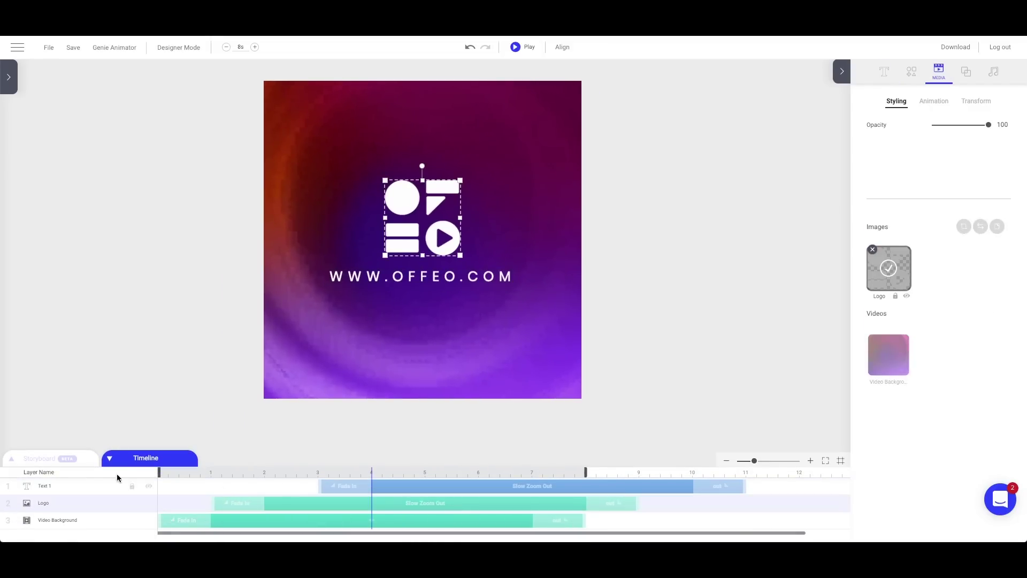
pyautogui.click(76, 463)
# Add the Best Quality text sticker, browsing Genie Animator styles without applying one.
pyautogui.click(9, 80)
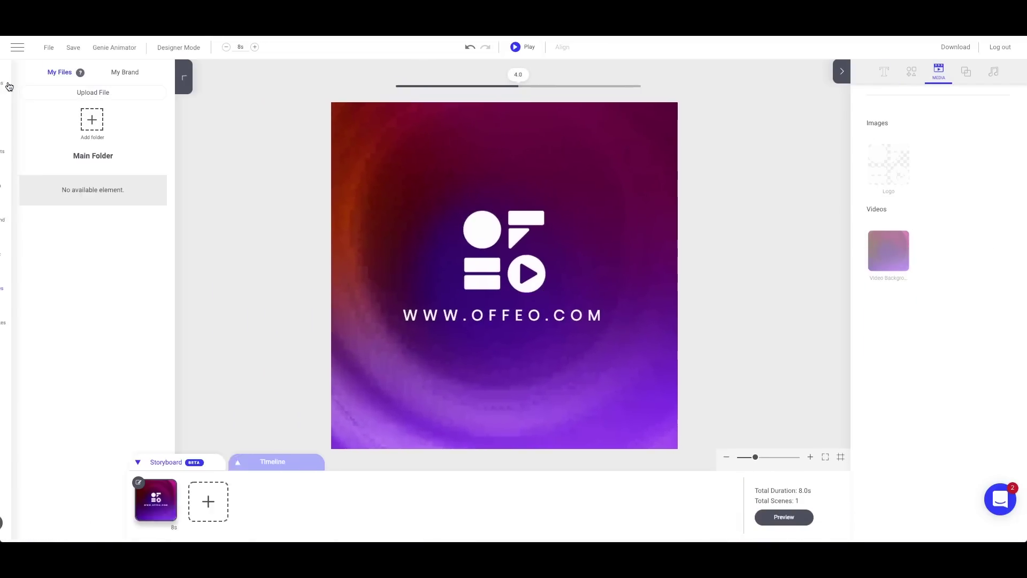
pyautogui.click(20, 184)
pyautogui.click(17, 109)
pyautogui.click(144, 121)
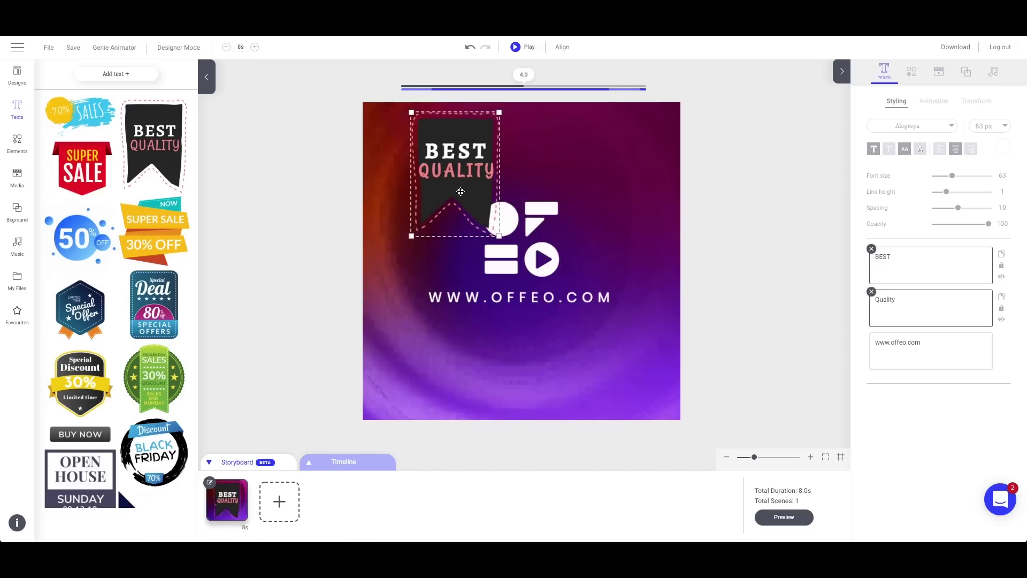
pyautogui.click(126, 49)
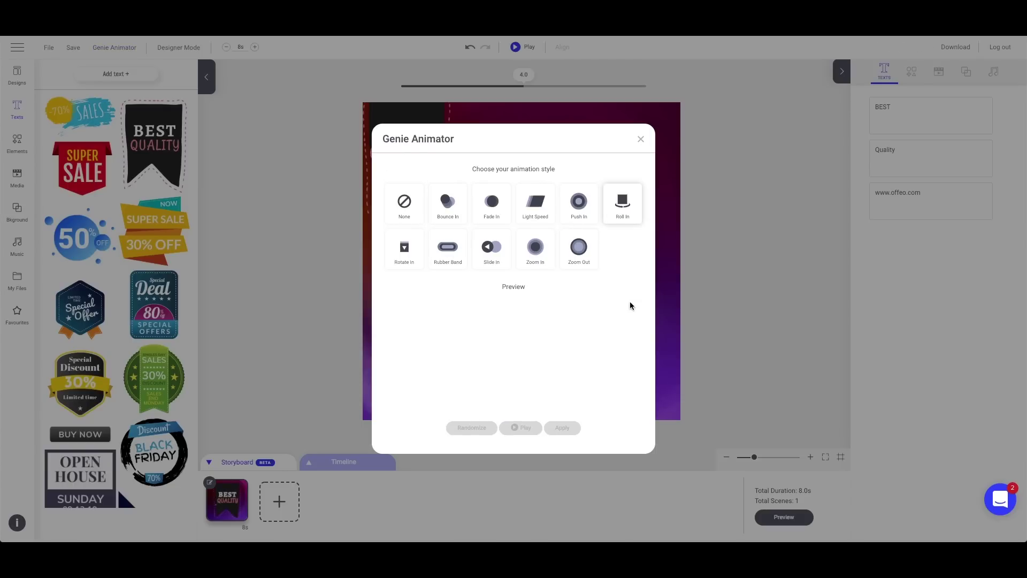
pyautogui.click(640, 140)
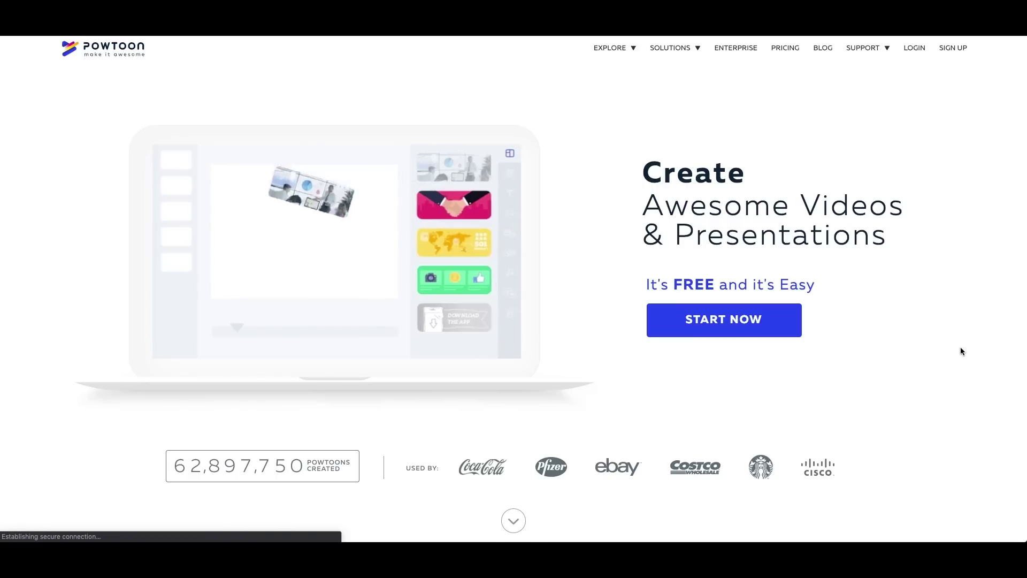
# Scroll down through the Powtoon home page's sections.
pyautogui.scroll(-3, 958, 351)
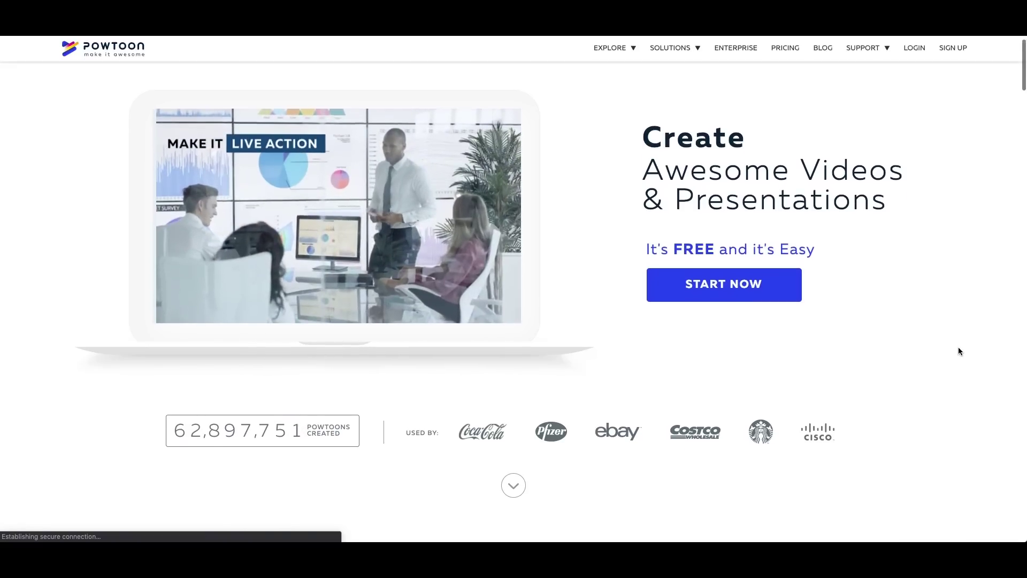
pyautogui.scroll(-5, 959, 351)
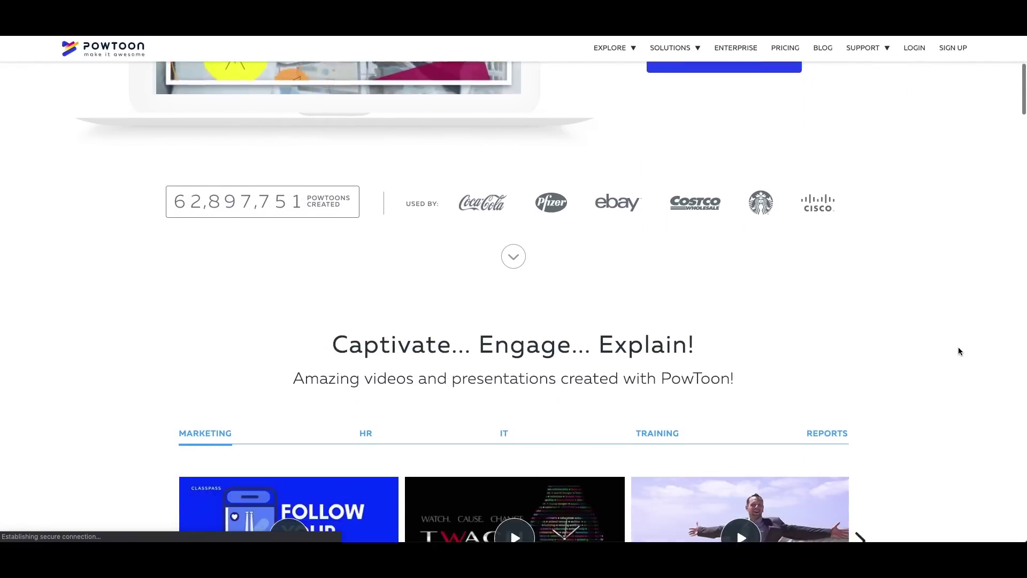
pyautogui.scroll(-7, 957, 351)
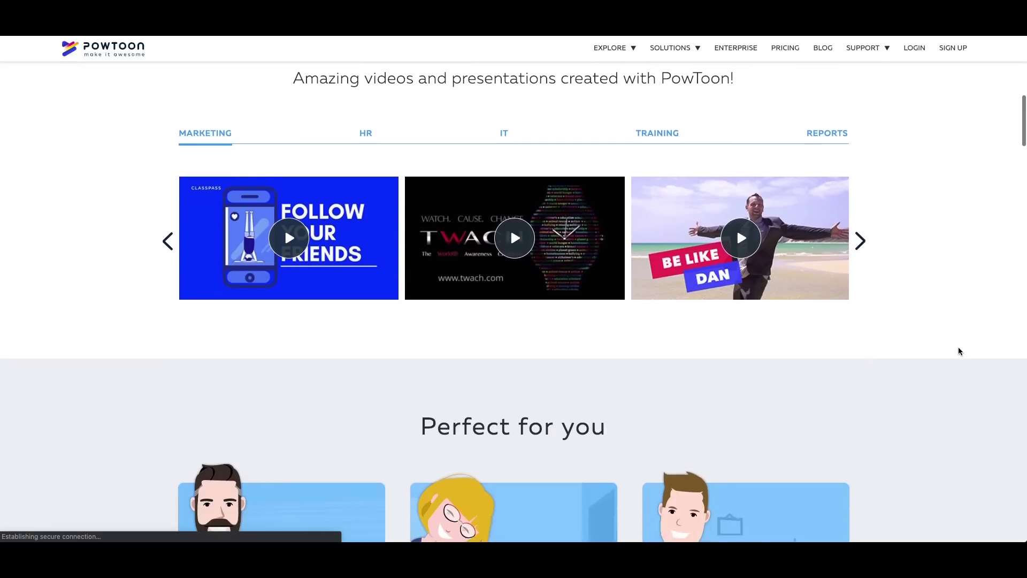
pyautogui.scroll(-6, 958, 351)
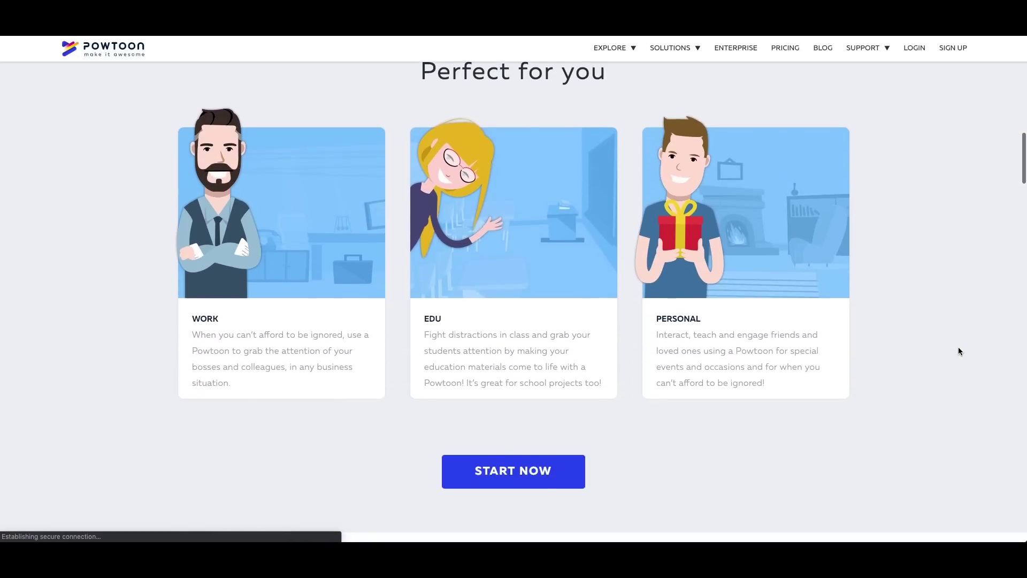
pyautogui.scroll(-5, 958, 351)
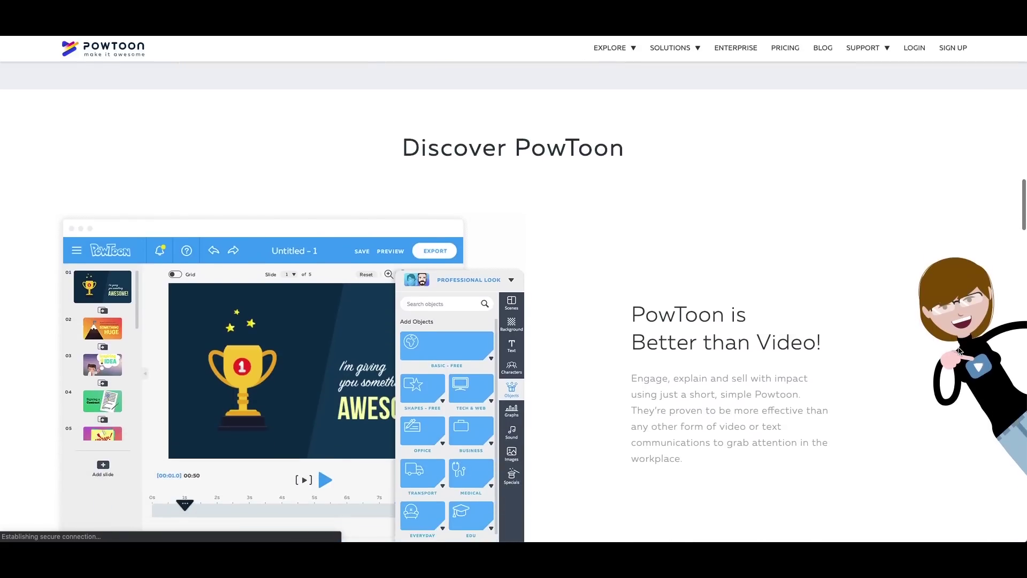
pyautogui.scroll(-3, 958, 350)
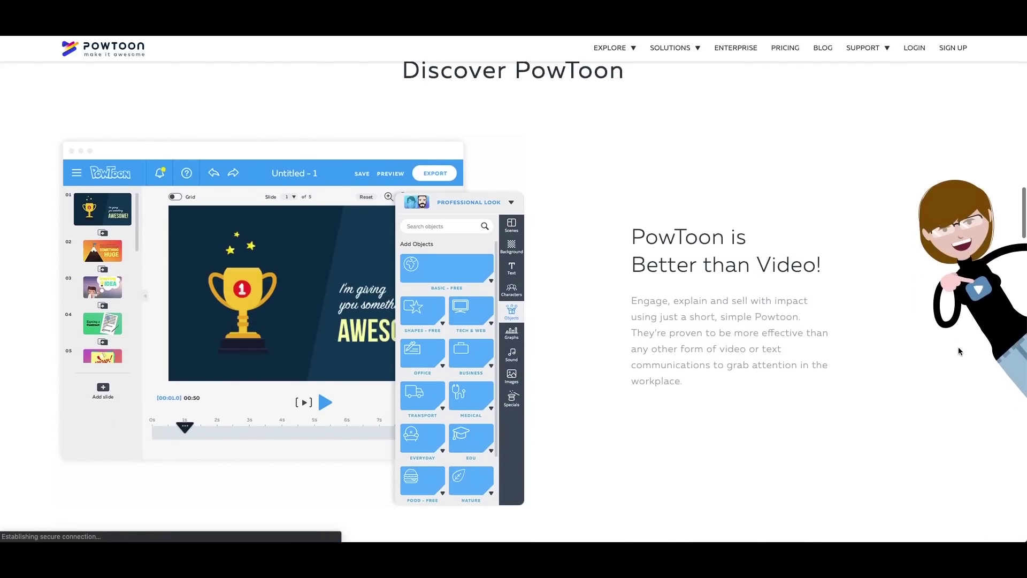
pyautogui.scroll(-6, 958, 351)
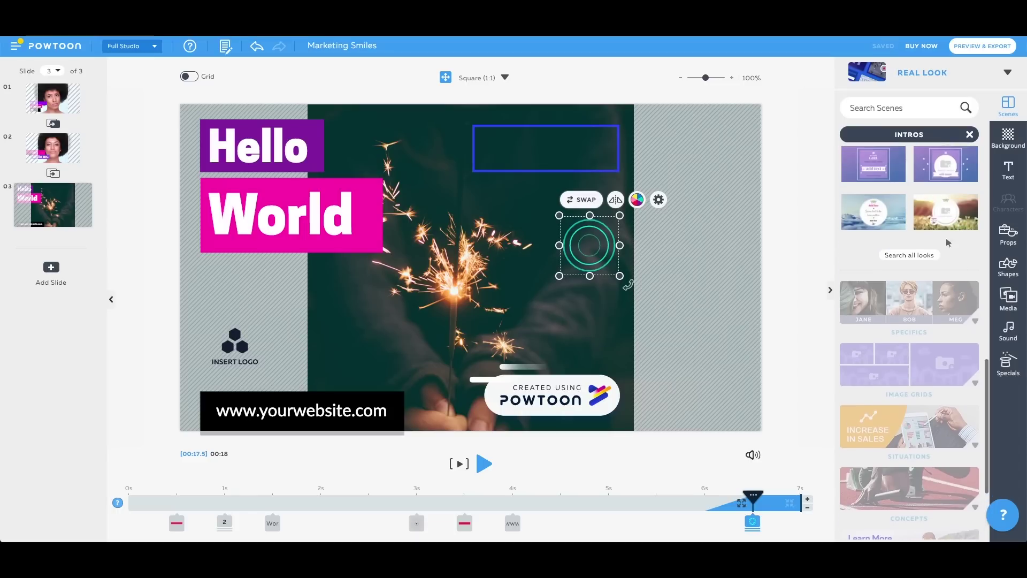
# Replace slide 3's content with the Worker's Name scene.
pyautogui.scroll(-3, 911, 274)
pyautogui.click(913, 308)
pyautogui.click(578, 313)
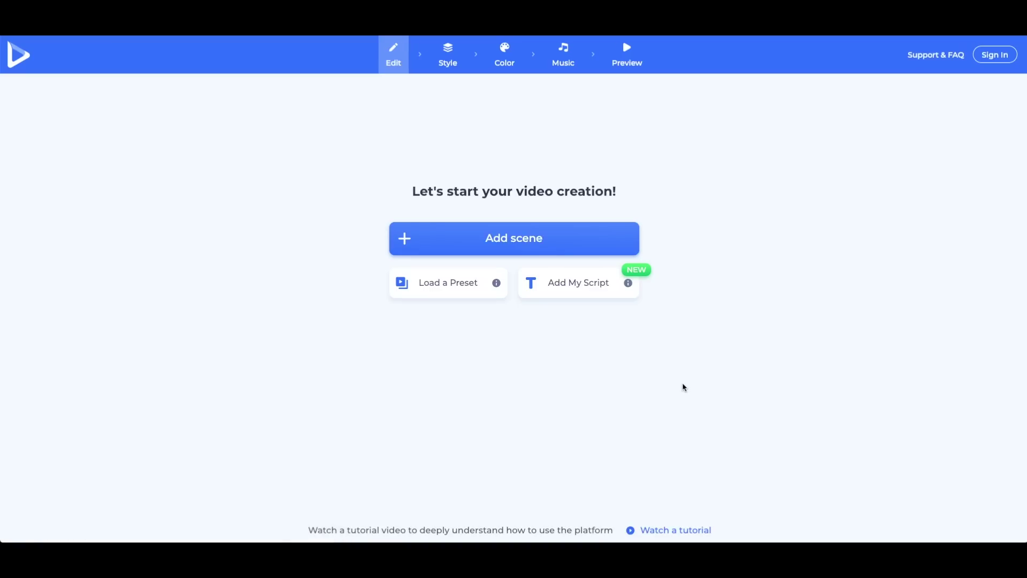
# Change the classroom scene's text to 'Hello, world.'.
pyautogui.click(536, 251)
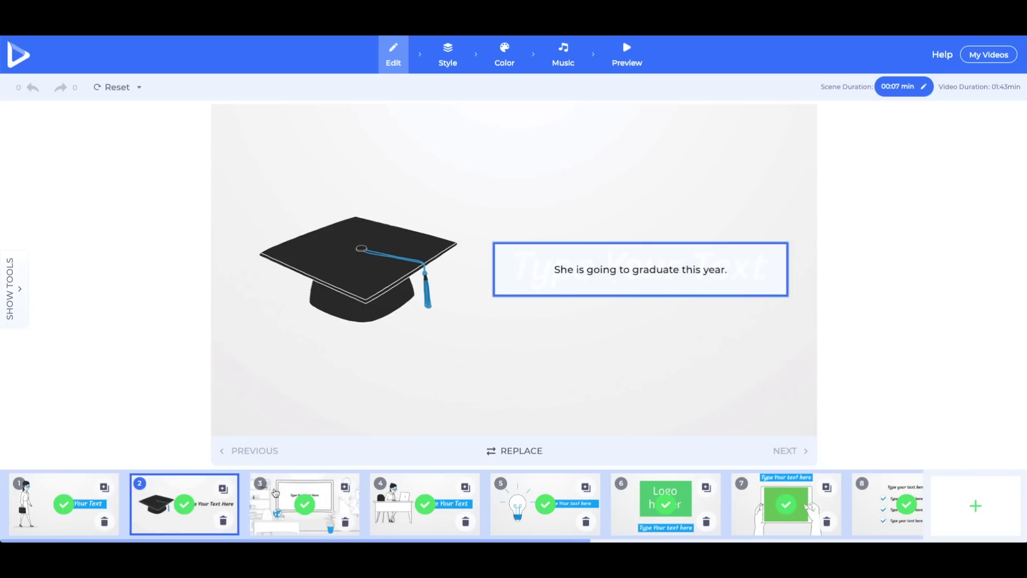
pyautogui.click(276, 492)
pyautogui.click(448, 222)
pyautogui.hotkey('ctrl', 'a')
pyautogui.write('Hello, world.')
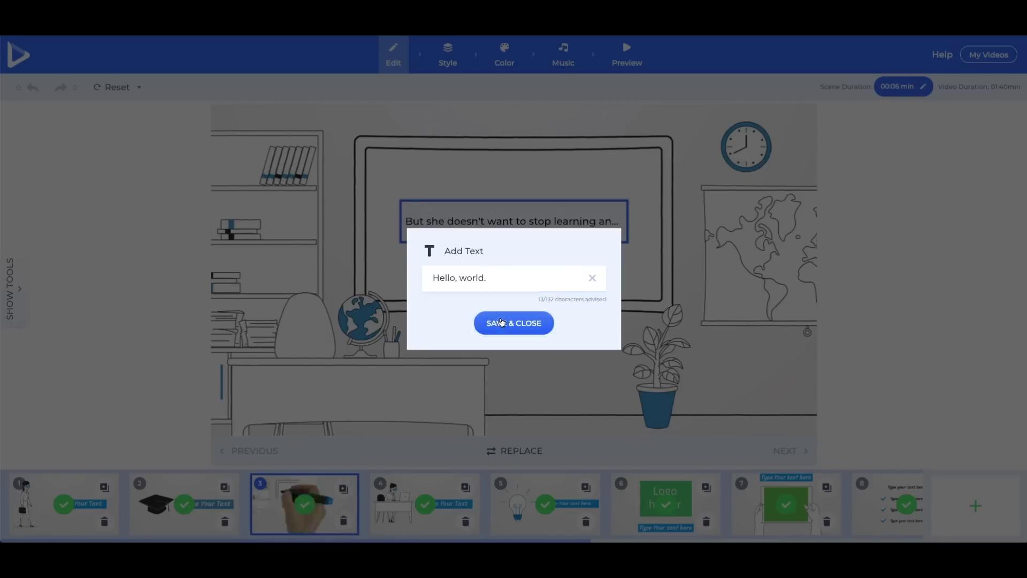
pyautogui.press('Return')
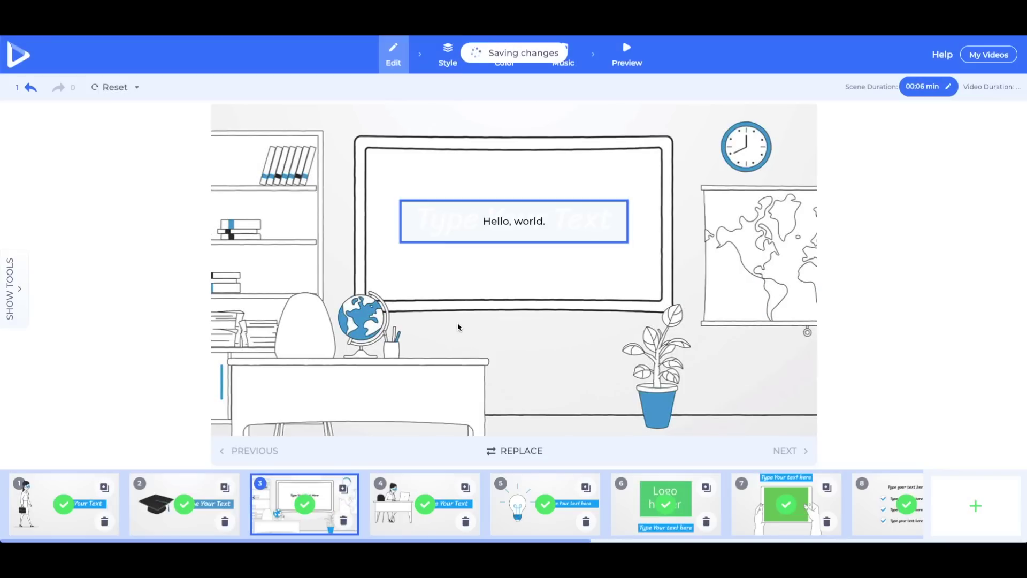
# Switch the video to the Cut Paper look and recolour the illustrations purple.
pyautogui.click(448, 56)
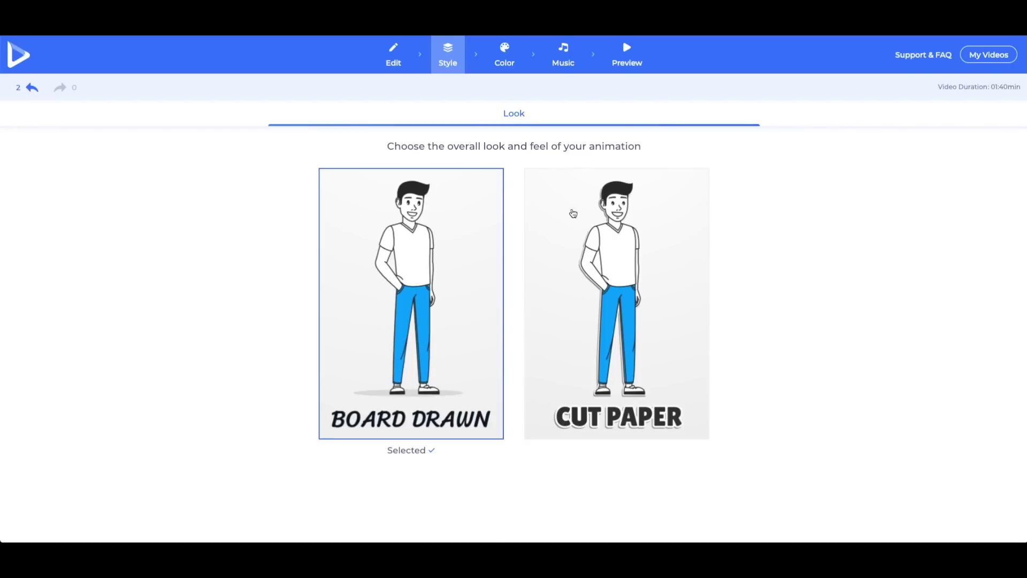
pyautogui.click(535, 176)
pyautogui.click(505, 59)
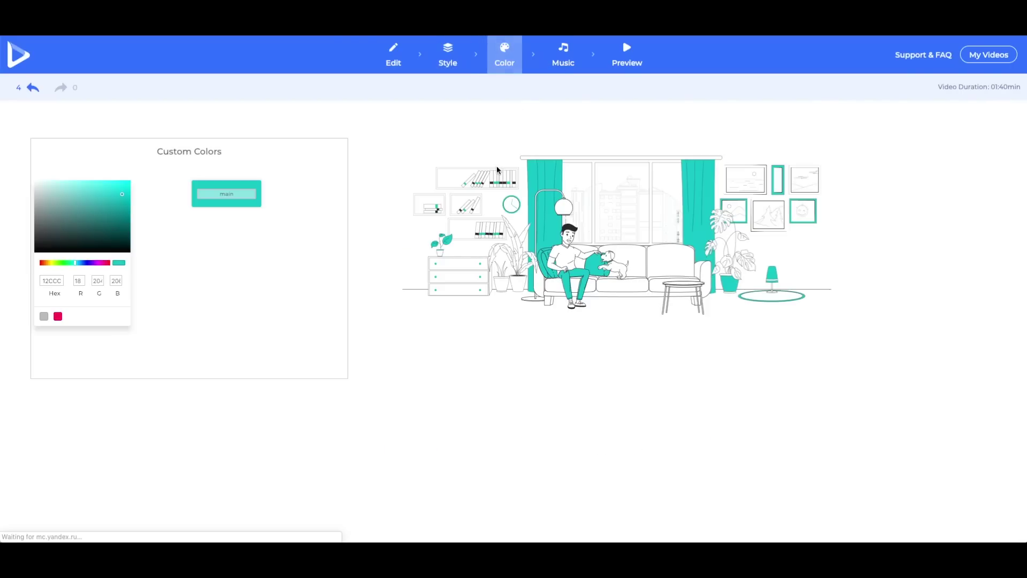
pyautogui.moveTo(89, 216); pyautogui.dragTo(75, 213)
pyautogui.click(95, 262)
pyautogui.click(118, 210)
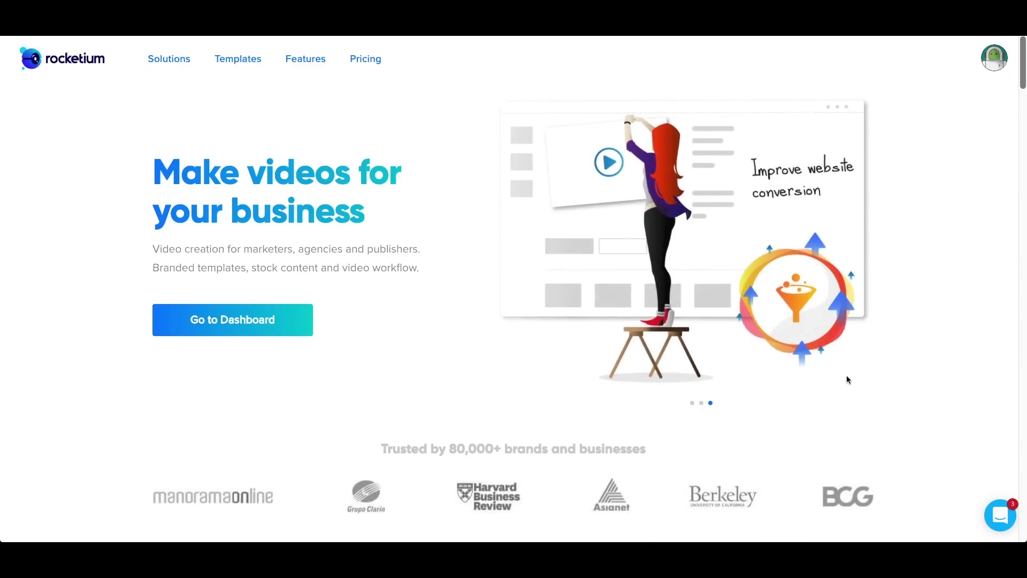
# Build a scene from a free white puppy photo found by searching 'dog', with a 'Hello, world.' heading.
pyautogui.scroll(-10, 907, 358)
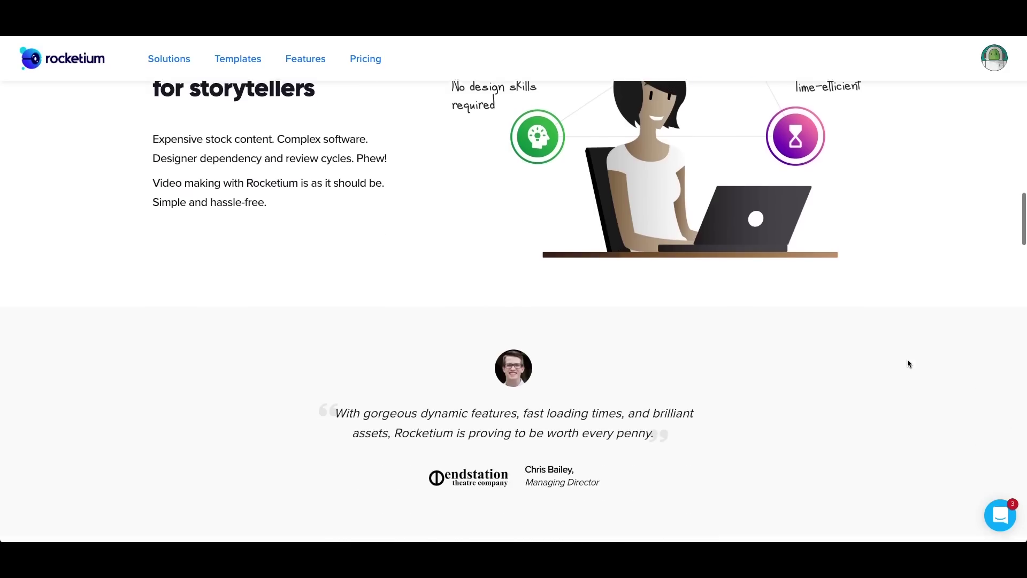
pyautogui.scroll(-5, 907, 363)
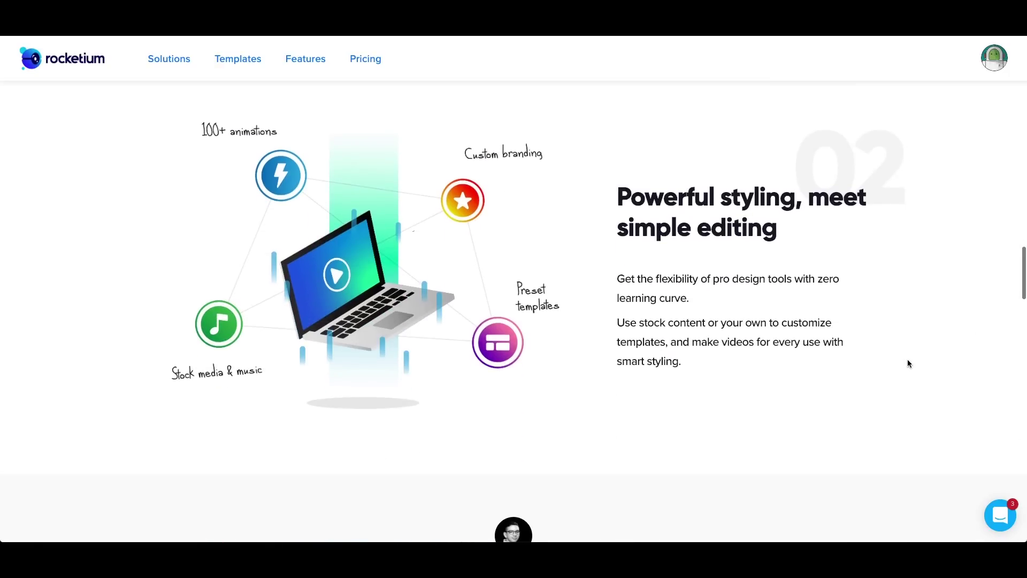
pyautogui.scroll(-10, 908, 364)
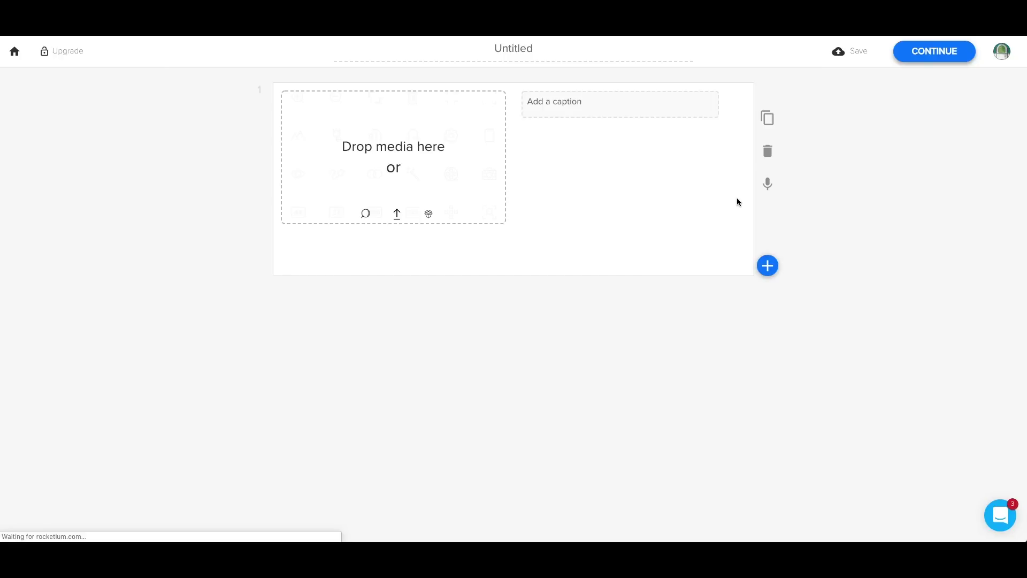
pyautogui.click(364, 215)
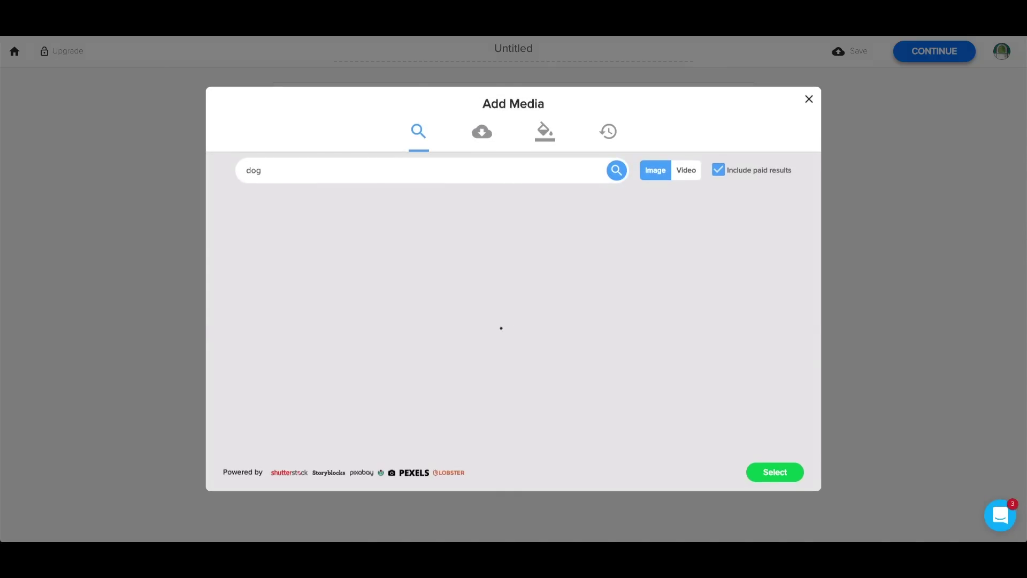
pyautogui.click(718, 170)
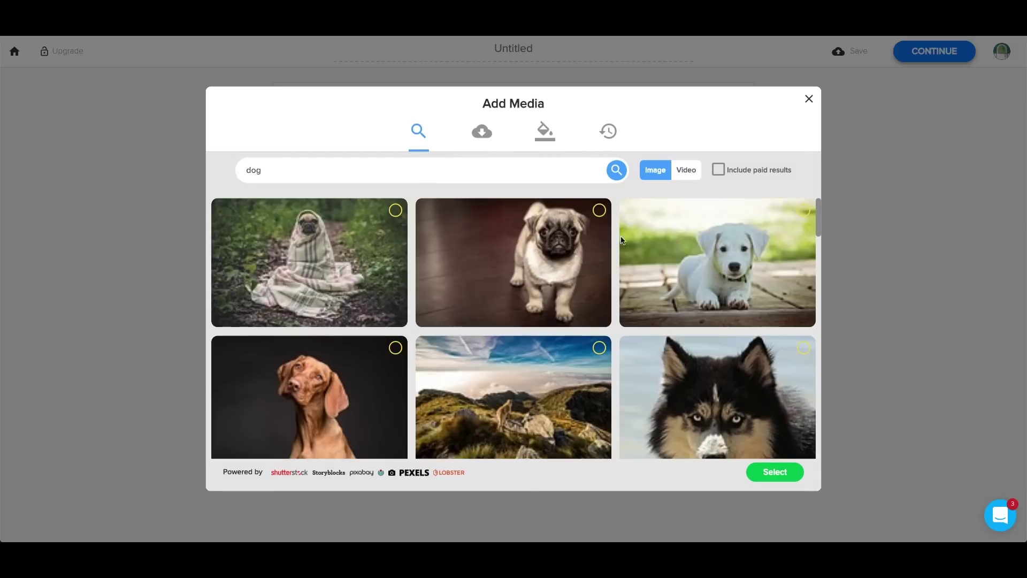
pyautogui.click(775, 466)
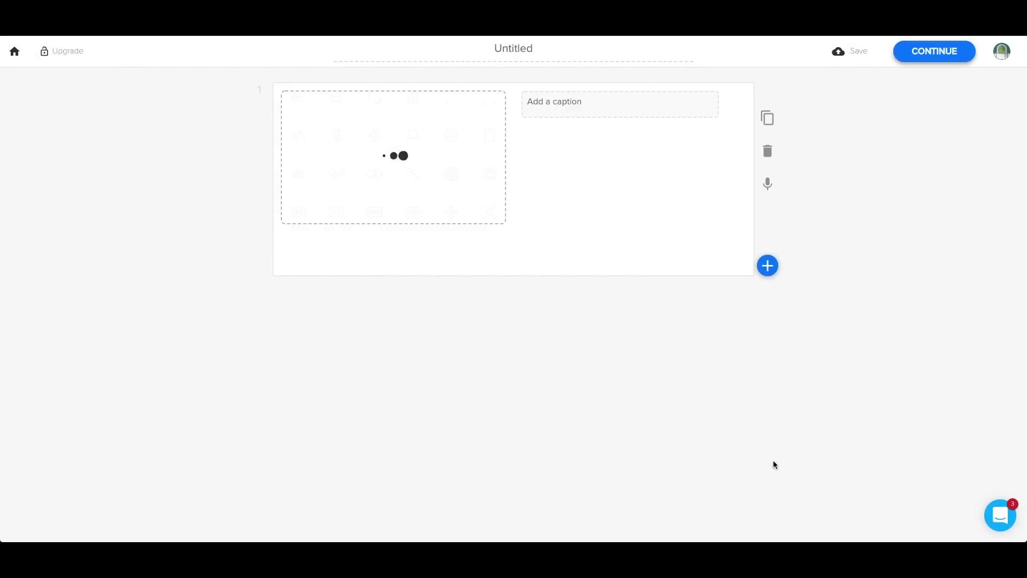
pyautogui.click(558, 112)
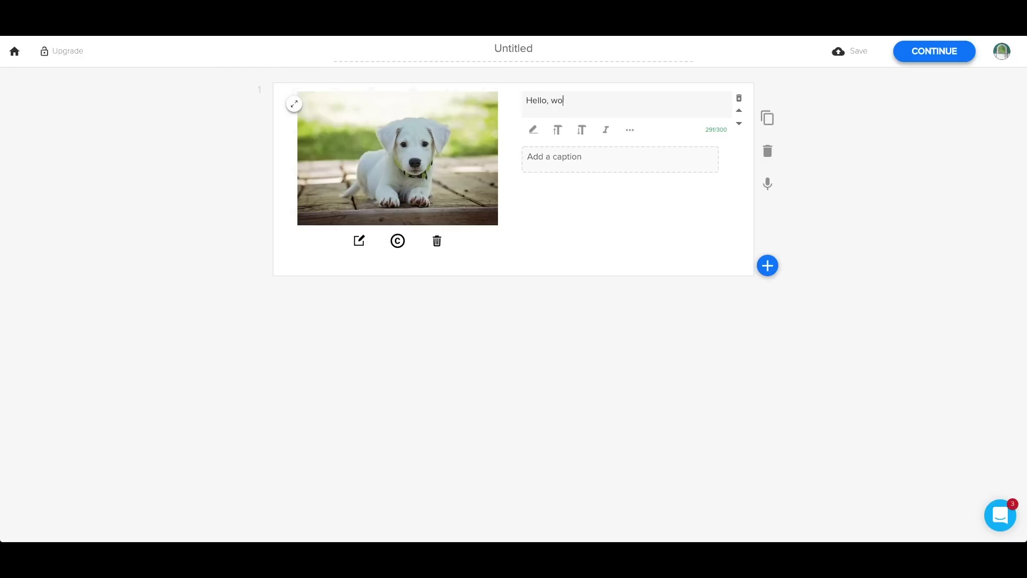
pyautogui.click(558, 131)
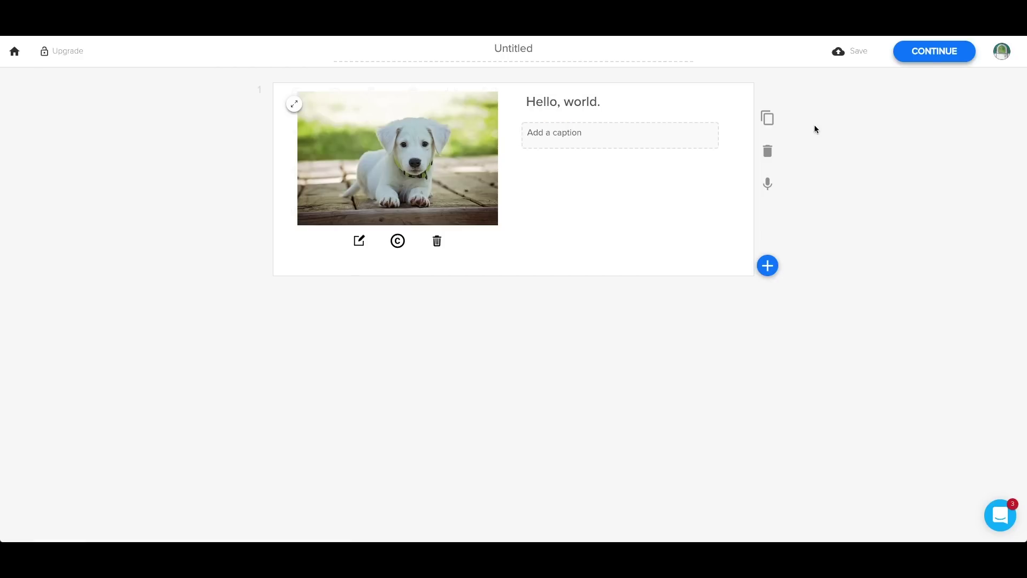
# Give the video a Slide Left transition and the 0.8:1 Instagram ad format.
pyautogui.click(933, 55)
pyautogui.click(34, 205)
pyautogui.click(35, 238)
pyautogui.click(35, 269)
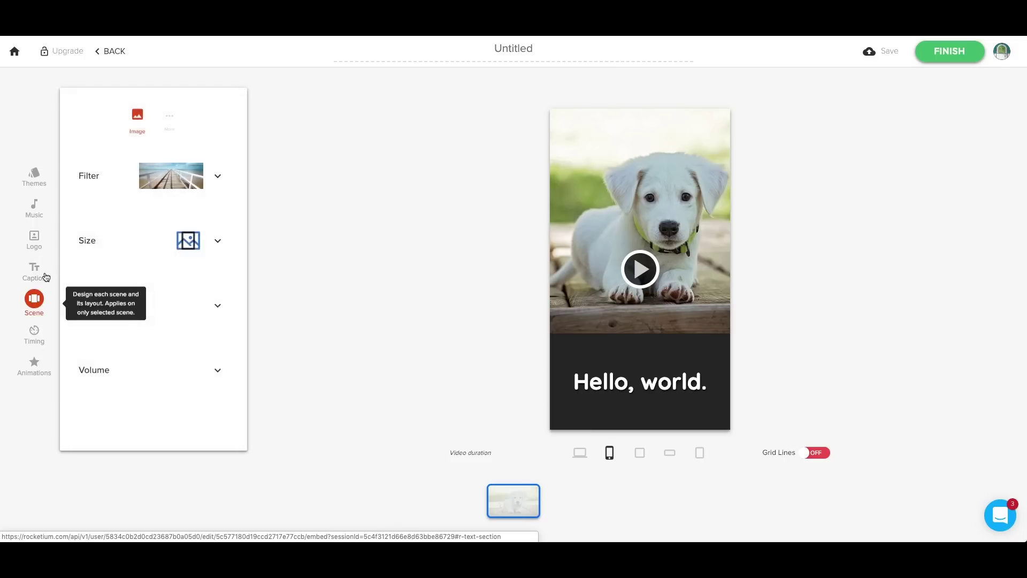
pyautogui.click(34, 364)
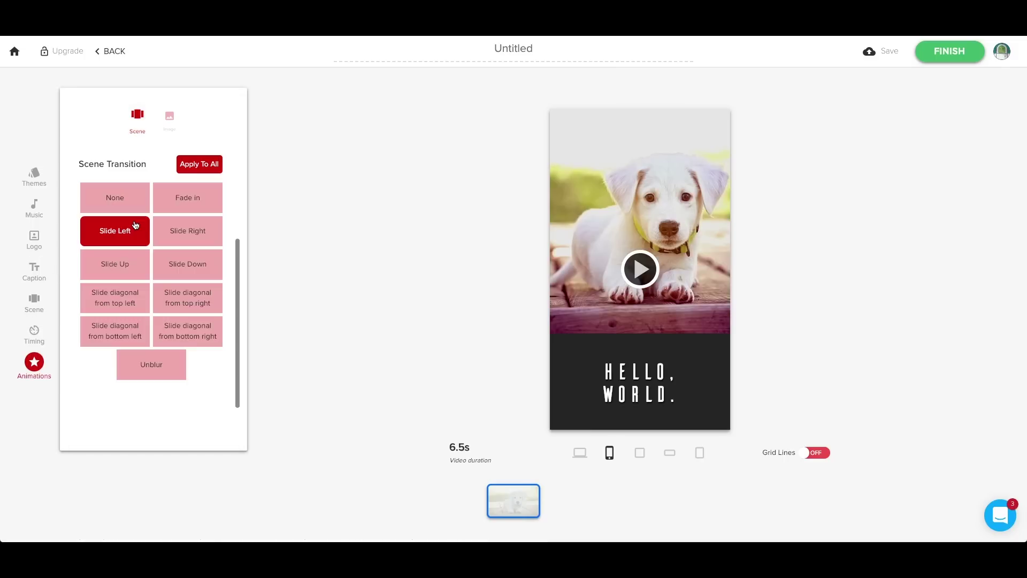
pyautogui.click(700, 453)
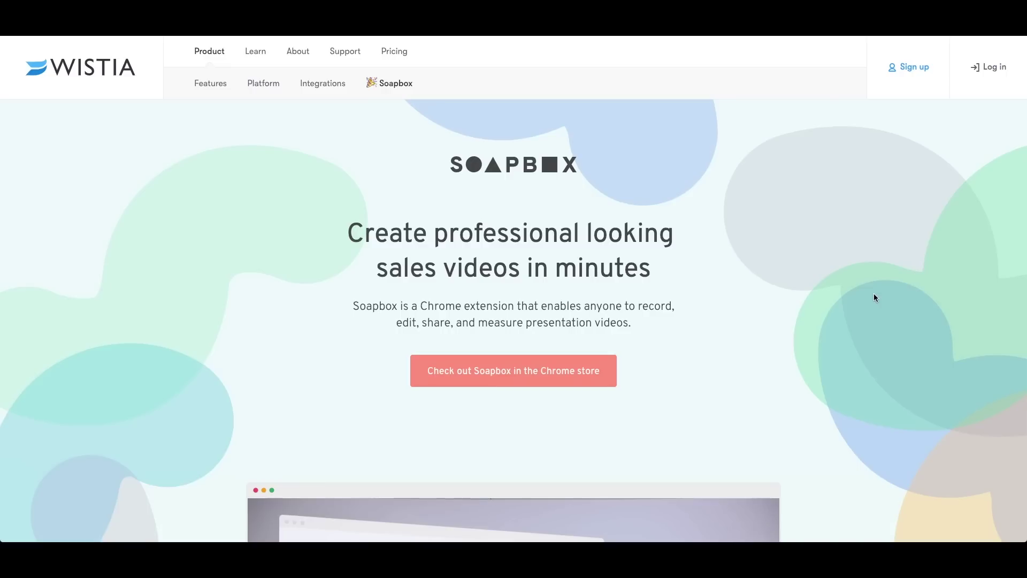
# Scroll the Wistia Soapbox page from its headline past the pricing plans to the sharing section.
pyautogui.scroll(-3, 873, 297)
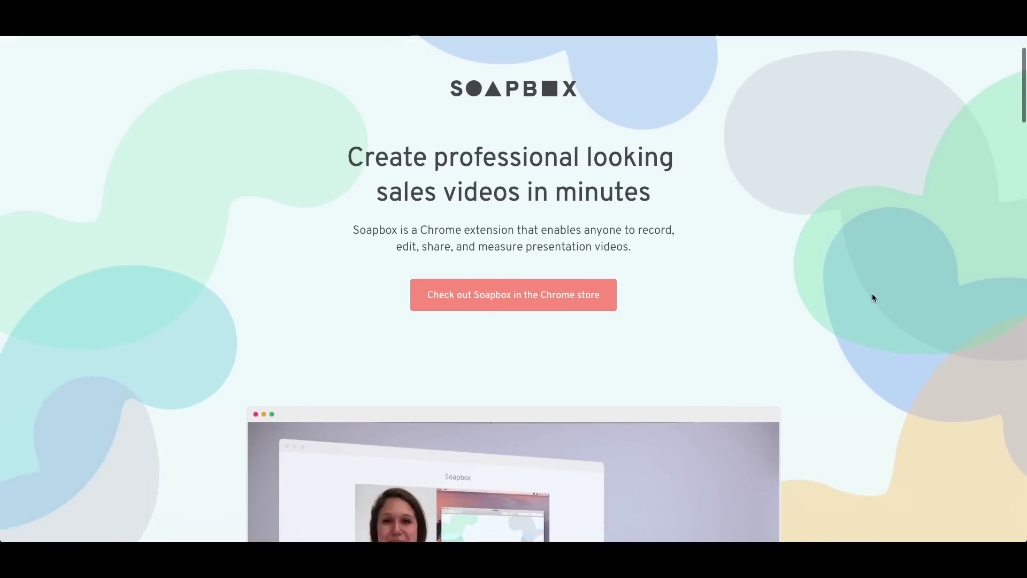
pyautogui.scroll(-6, 873, 297)
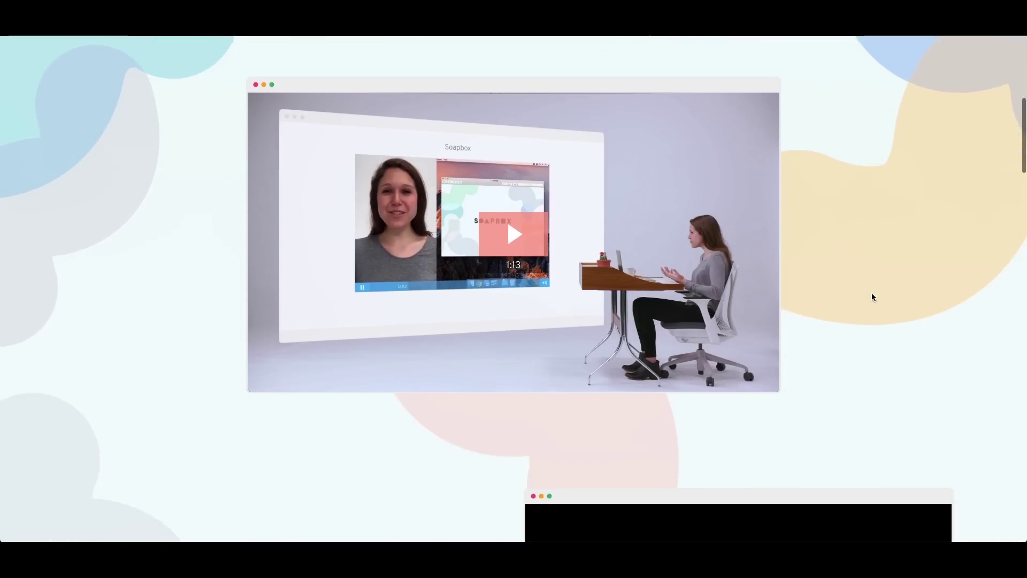
pyautogui.scroll(-1, 893, 302)
pyautogui.scroll(-1, 952, 315)
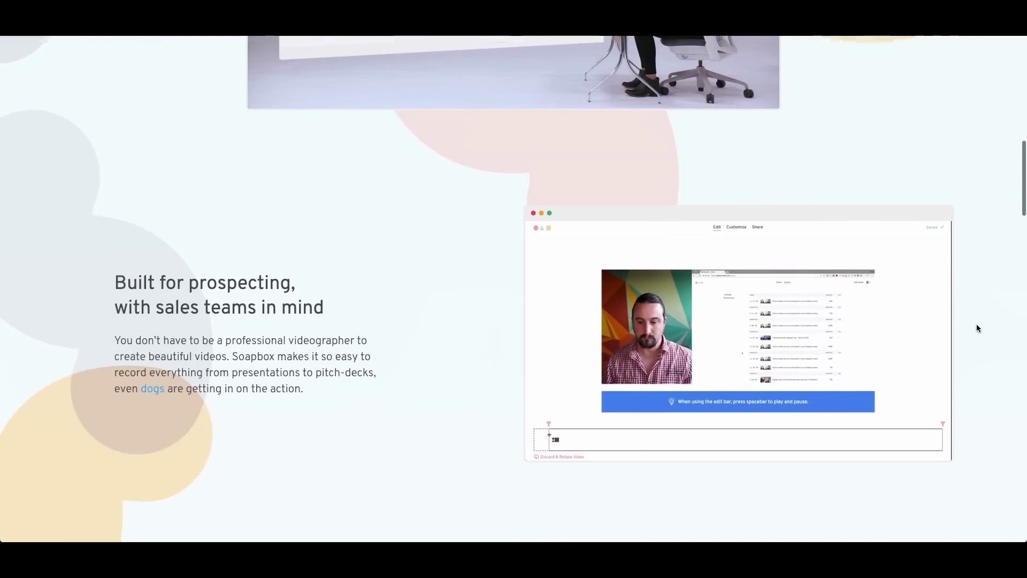
pyautogui.scroll(-5, 973, 323)
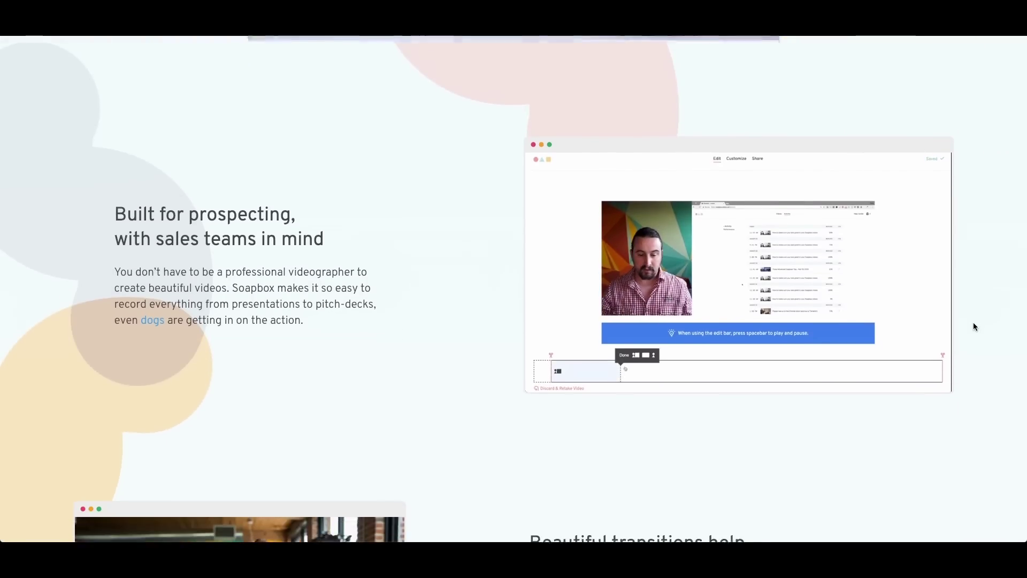
pyautogui.scroll(-1, 972, 324)
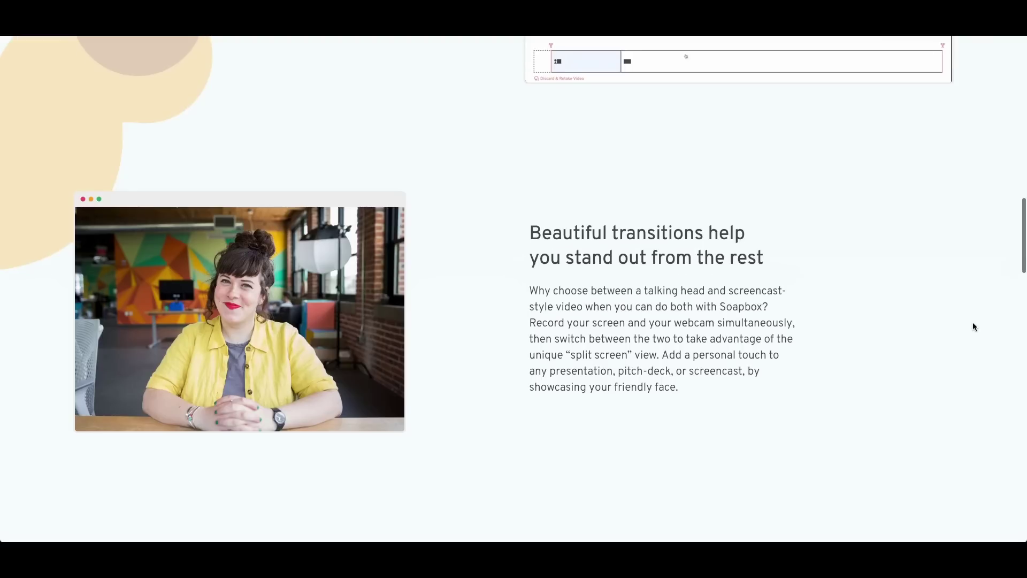
pyautogui.scroll(-1, 972, 323)
pyautogui.scroll(-9, 972, 323)
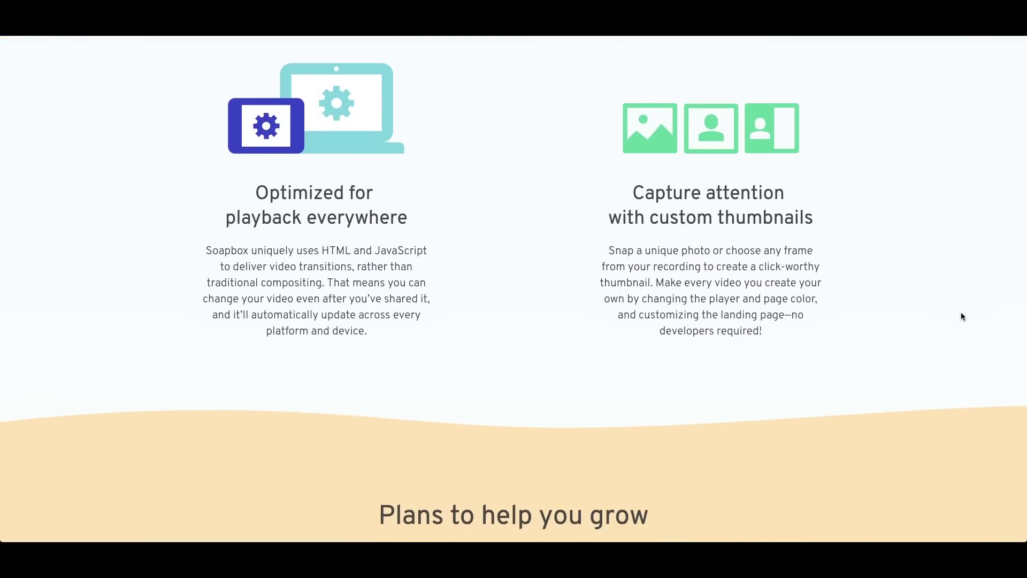
pyautogui.scroll(-3, 963, 317)
pyautogui.scroll(-7, 962, 317)
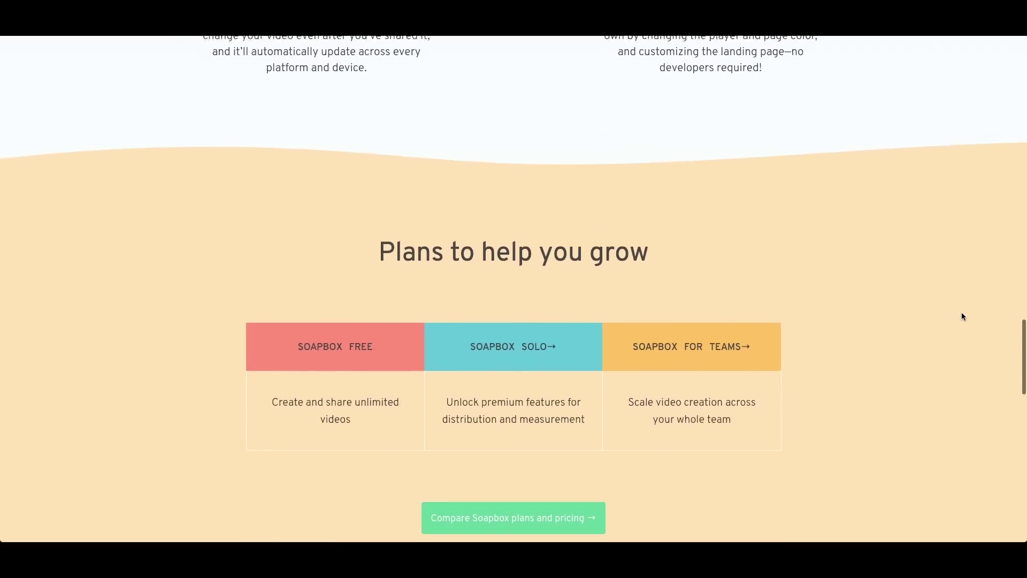
pyautogui.scroll(-5, 963, 317)
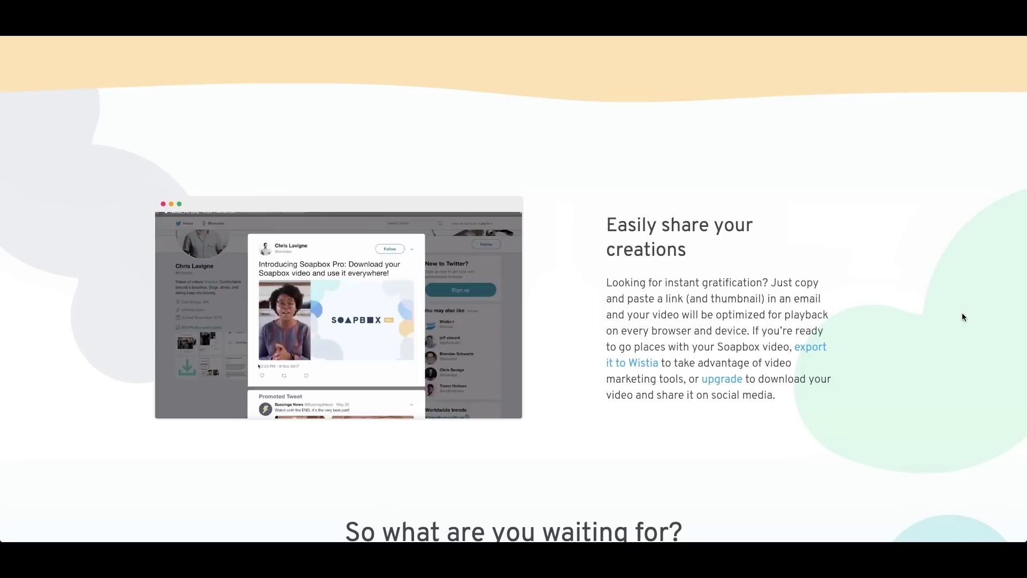
pyautogui.scroll(-3, 962, 317)
pyautogui.scroll(-3, 962, 316)
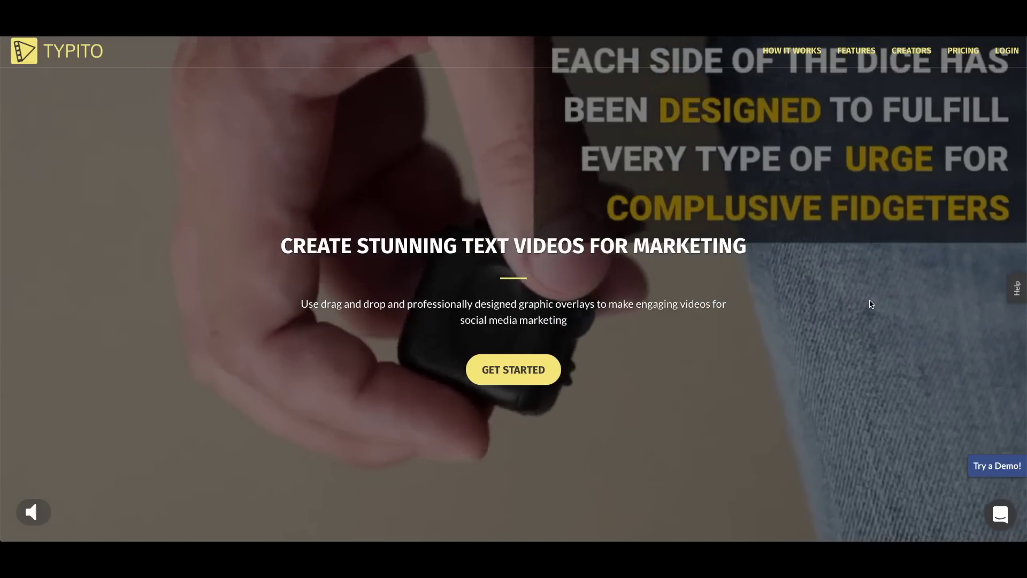
# Scroll down to Typito's footer and start a new video with GET STARTED.
pyautogui.scroll(-1, 871, 304)
pyautogui.scroll(-6, 871, 303)
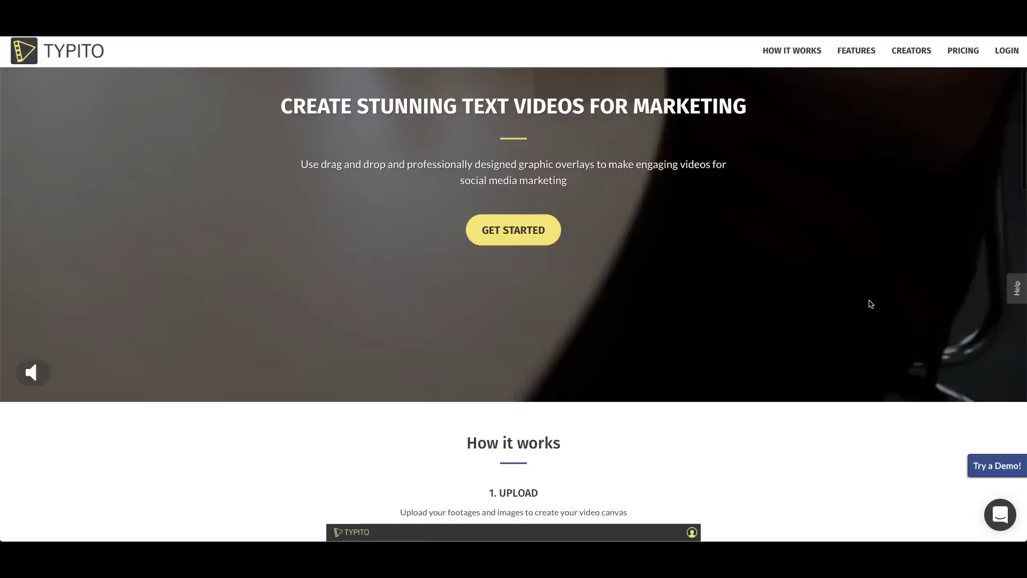
pyautogui.scroll(-5, 870, 304)
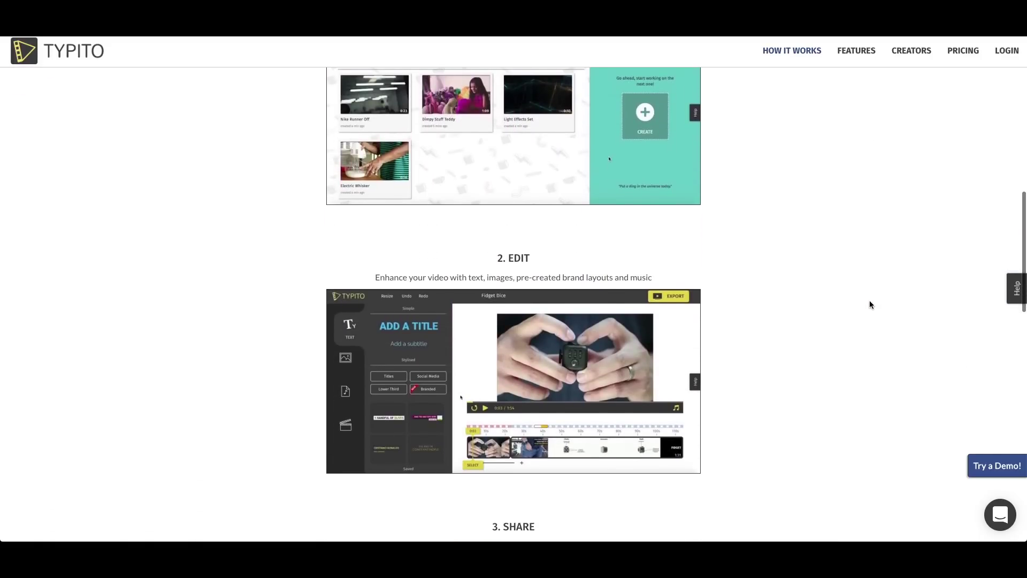
pyautogui.scroll(-3, 870, 304)
pyautogui.scroll(-3, 870, 305)
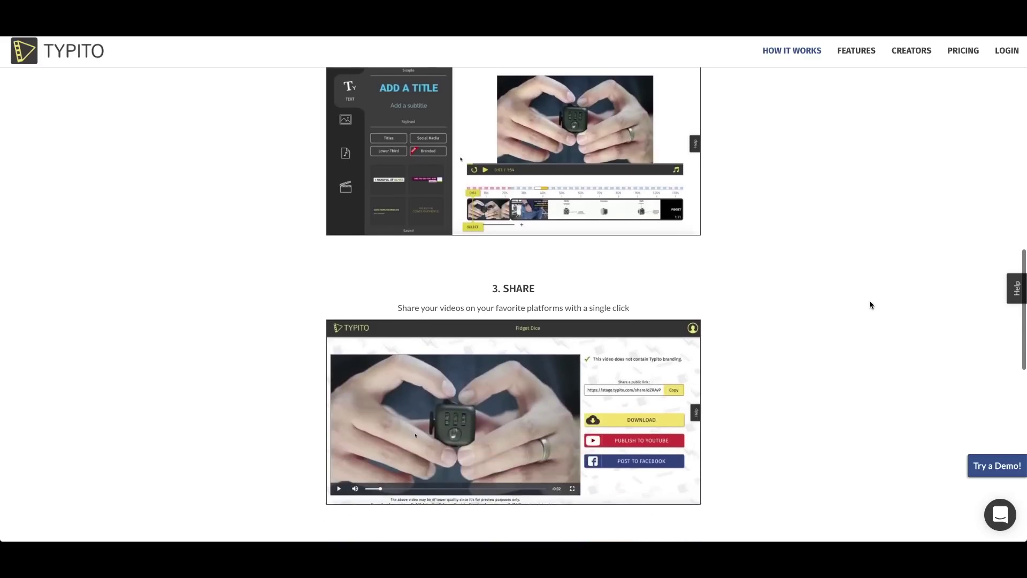
pyautogui.scroll(-2, 870, 304)
pyautogui.scroll(-4, 869, 302)
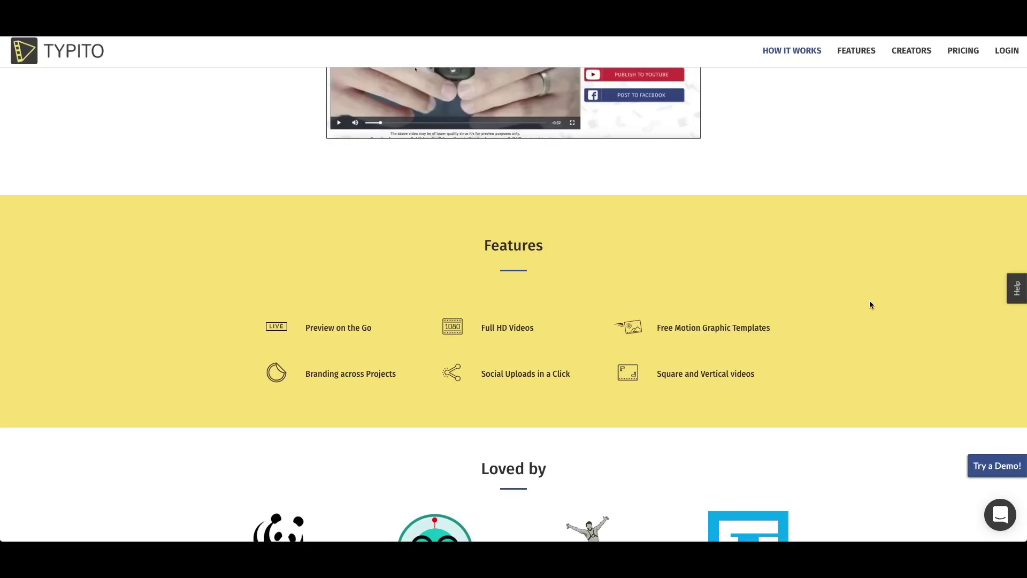
pyautogui.scroll(-4, 870, 304)
pyautogui.scroll(-2, 868, 303)
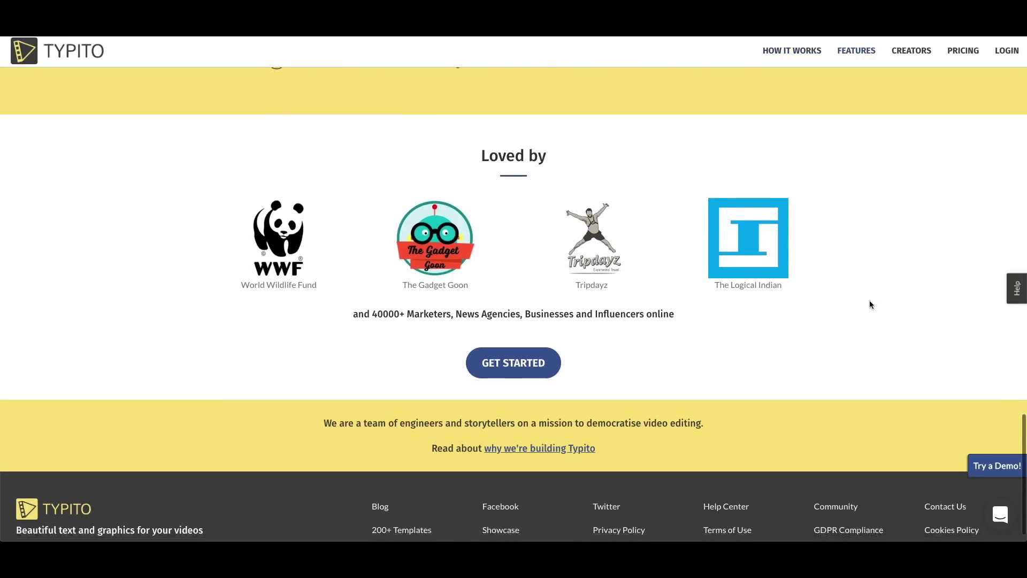
pyautogui.click(514, 338)
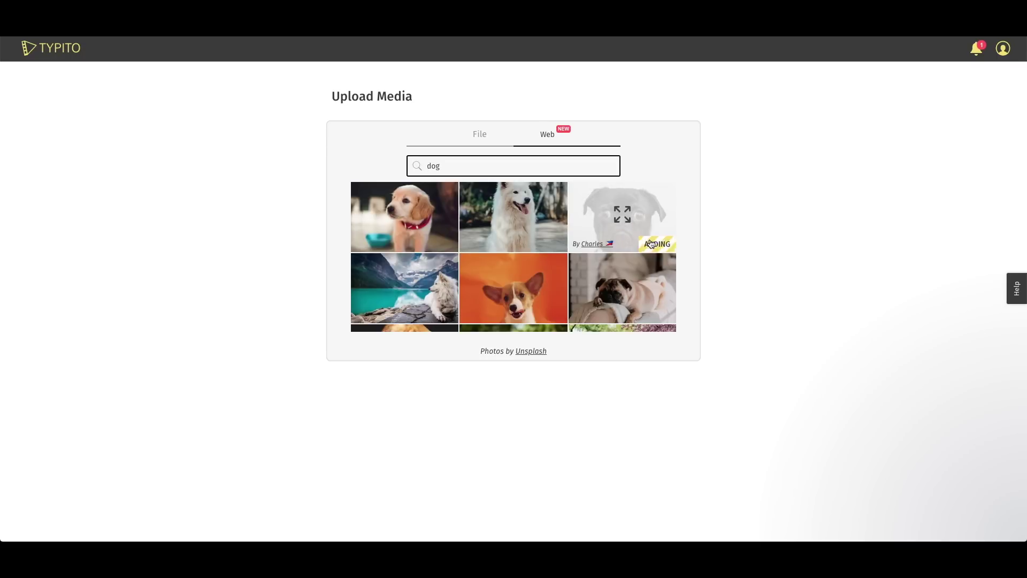
# Open the pug photo in the editor and add a 'Hello, world.' title with in and out animations.
pyautogui.click(762, 352)
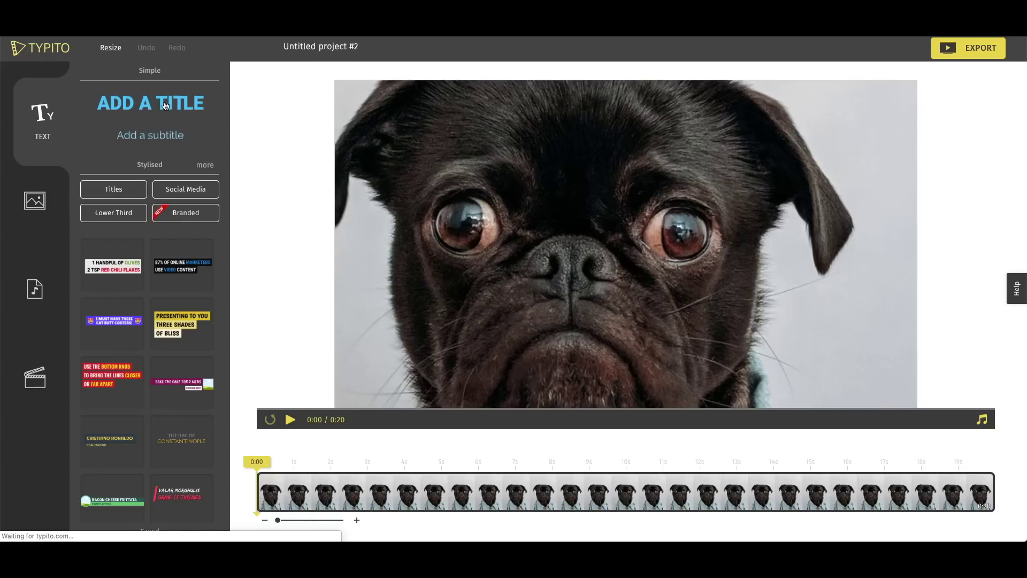
pyautogui.click(166, 105)
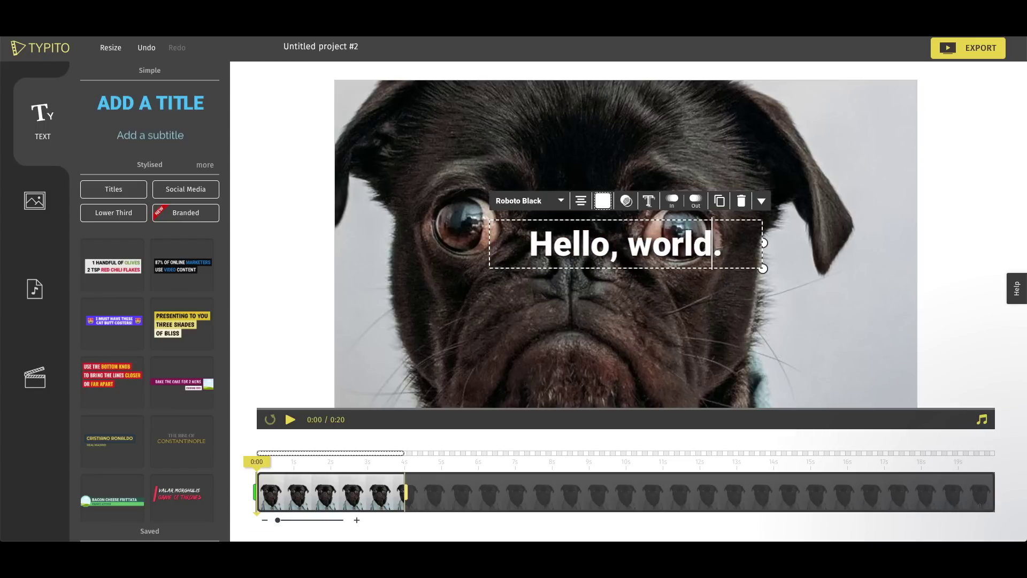
pyautogui.click(672, 201)
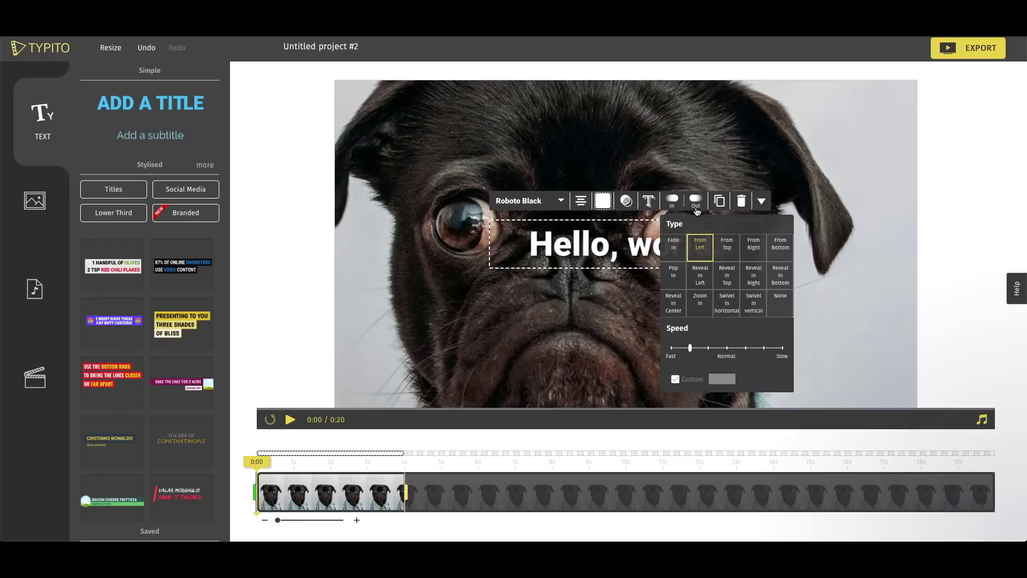
pyautogui.click(695, 207)
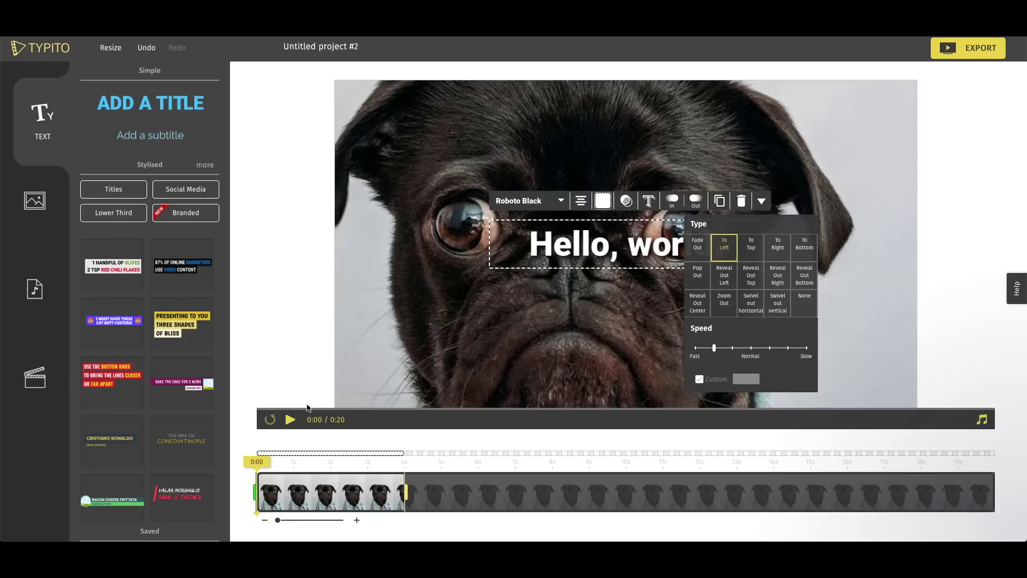
pyautogui.click(260, 451)
# Add a blue thumbs-up icon and change the video to a square format.
pyautogui.click(40, 213)
pyautogui.click(150, 274)
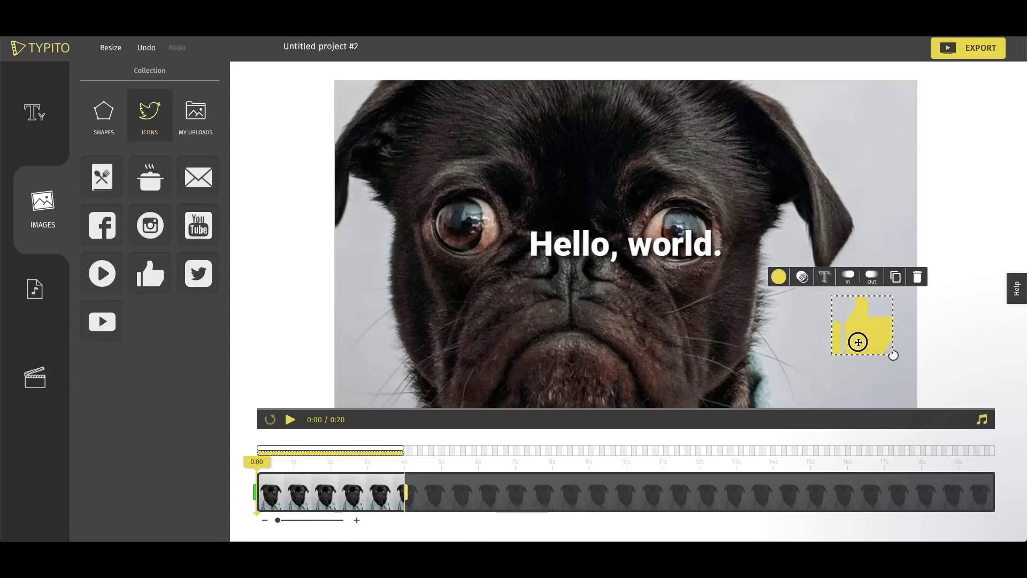
pyautogui.click(824, 403)
pyautogui.click(943, 359)
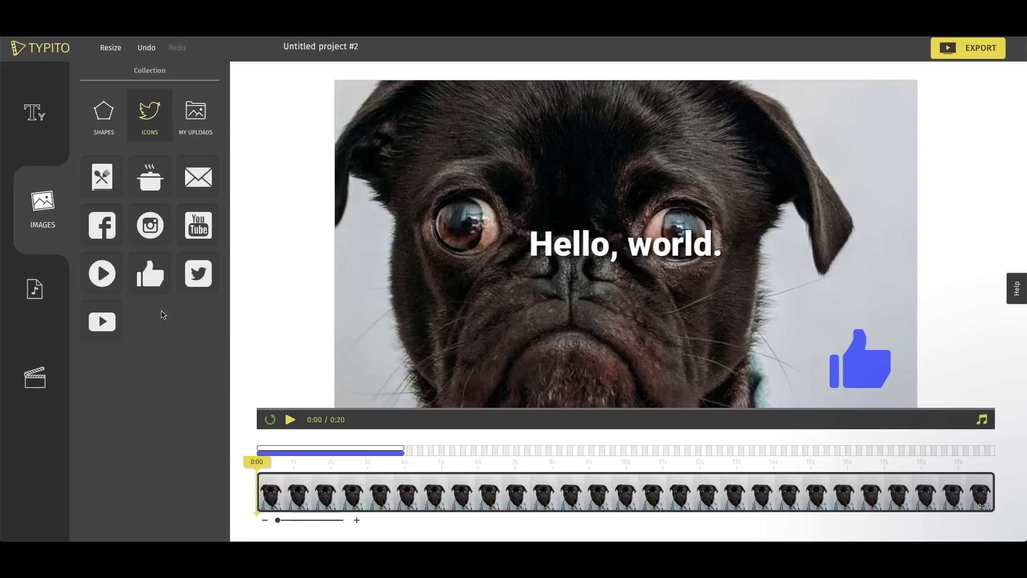
pyautogui.click(34, 378)
pyautogui.click(110, 47)
pyautogui.click(117, 76)
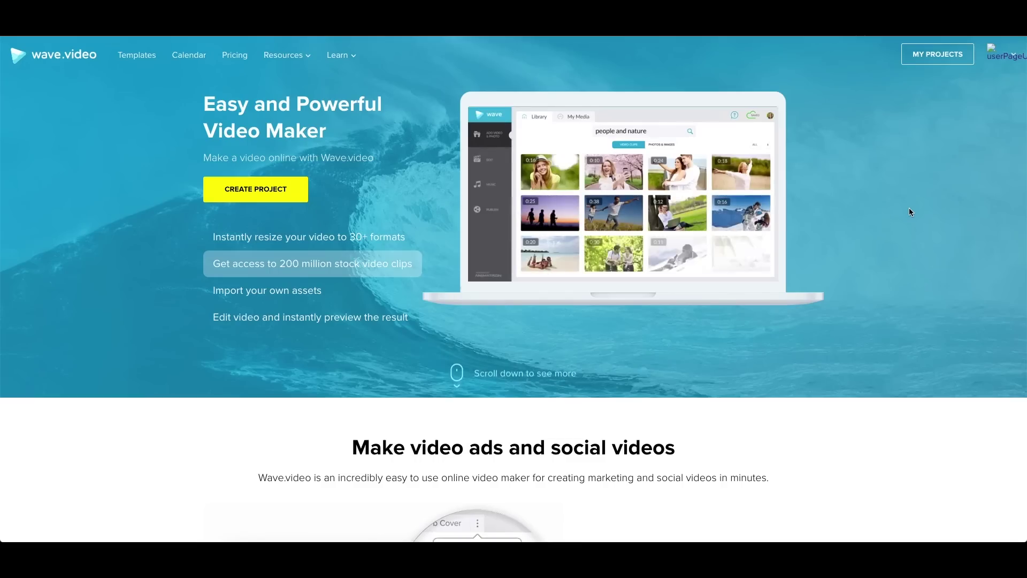
# Scroll Wave.video's homepage down to the 'Combine as many clips as you want' section.
pyautogui.scroll(-5, 909, 209)
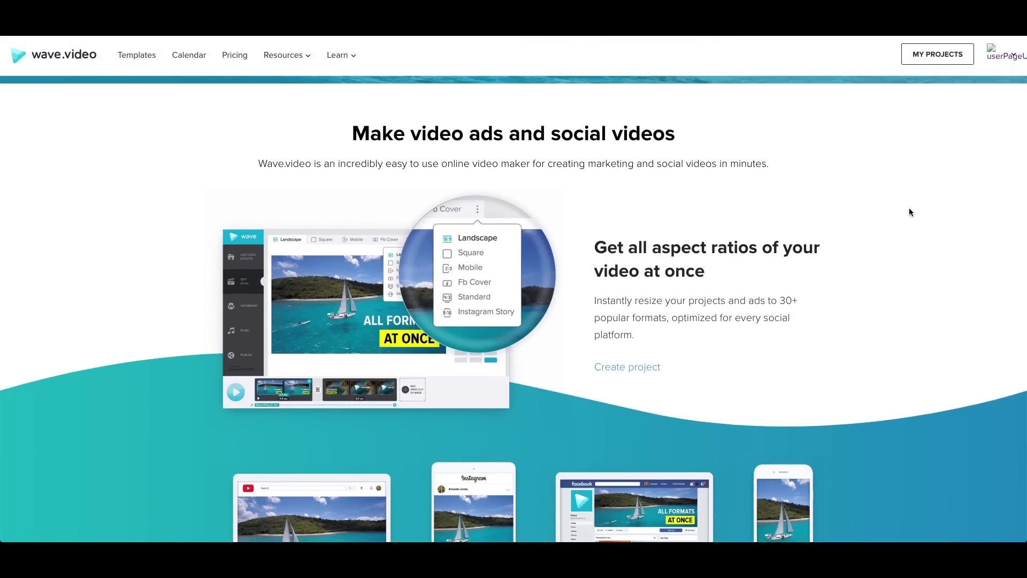
pyautogui.scroll(-2, 910, 212)
pyautogui.scroll(-6, 909, 212)
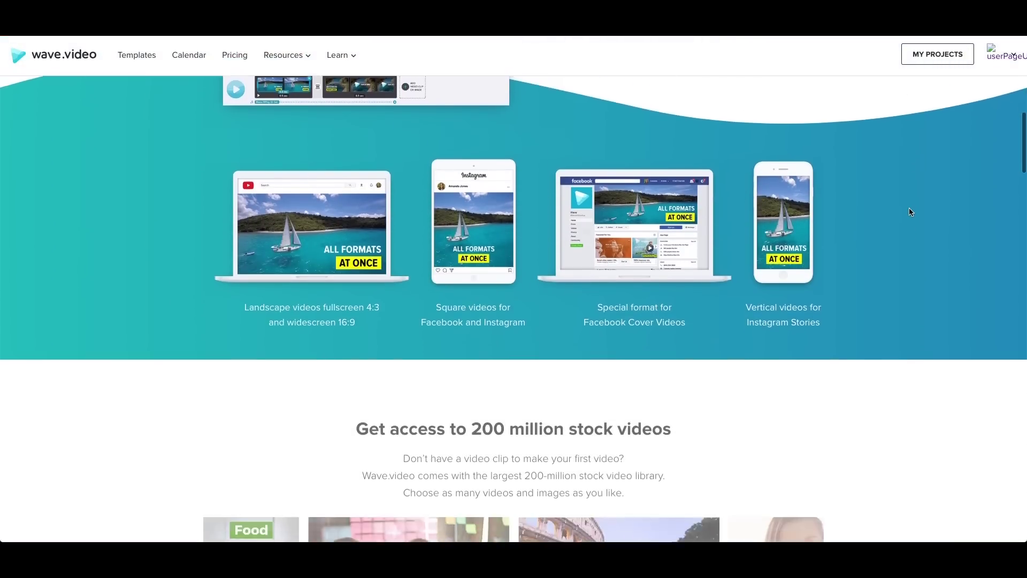
pyautogui.scroll(-8, 909, 212)
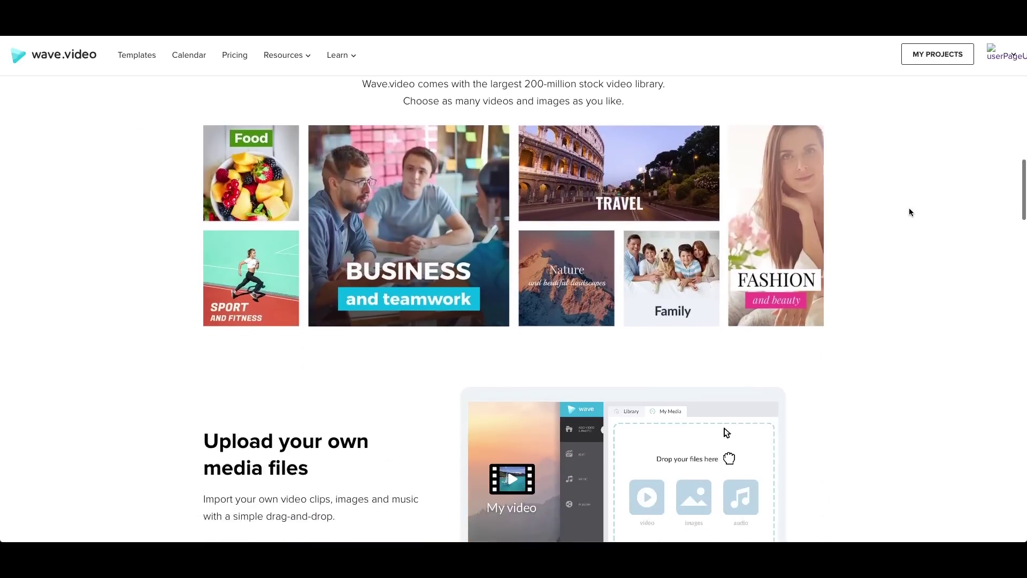
pyautogui.scroll(-7, 909, 212)
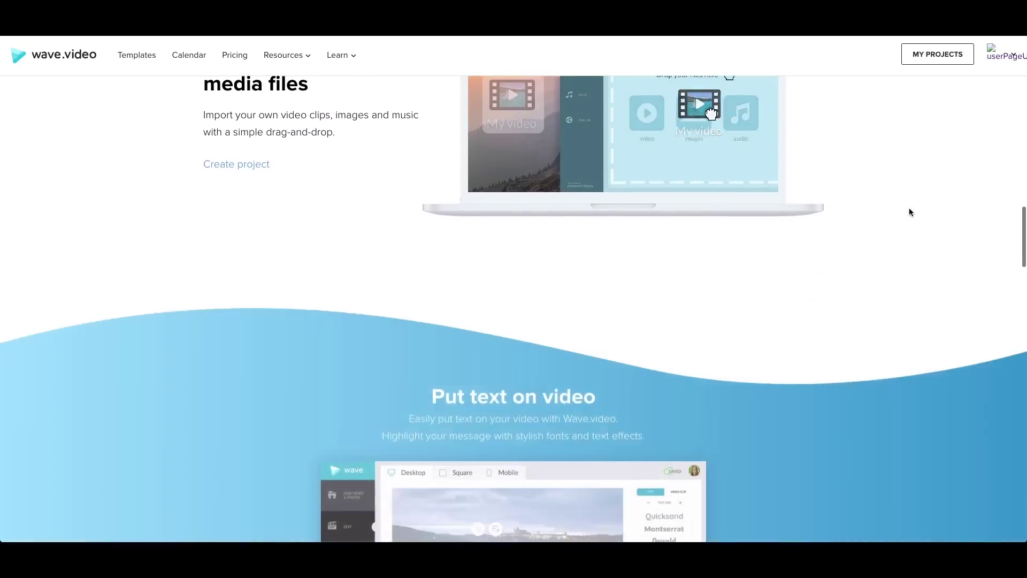
pyautogui.scroll(-7, 909, 211)
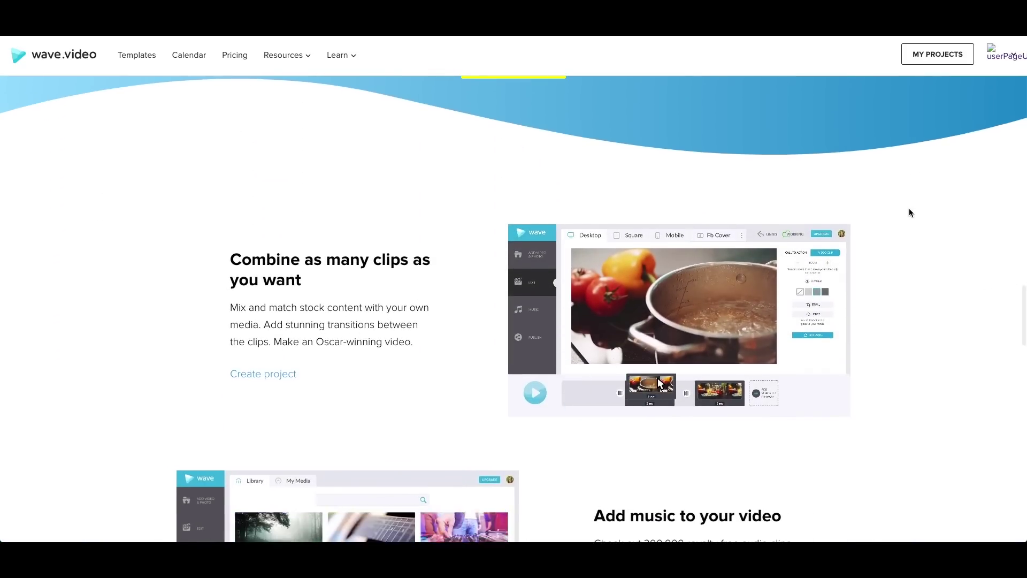
pyautogui.scroll(-4, 909, 212)
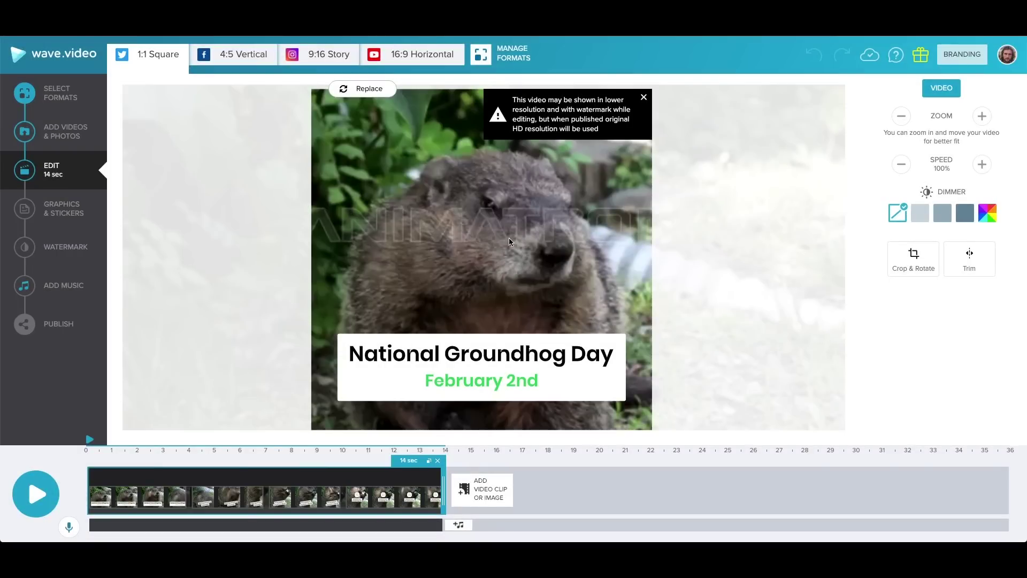
# Place a laughing-tears emoji sticker at the video's upper left.
pyautogui.click(71, 207)
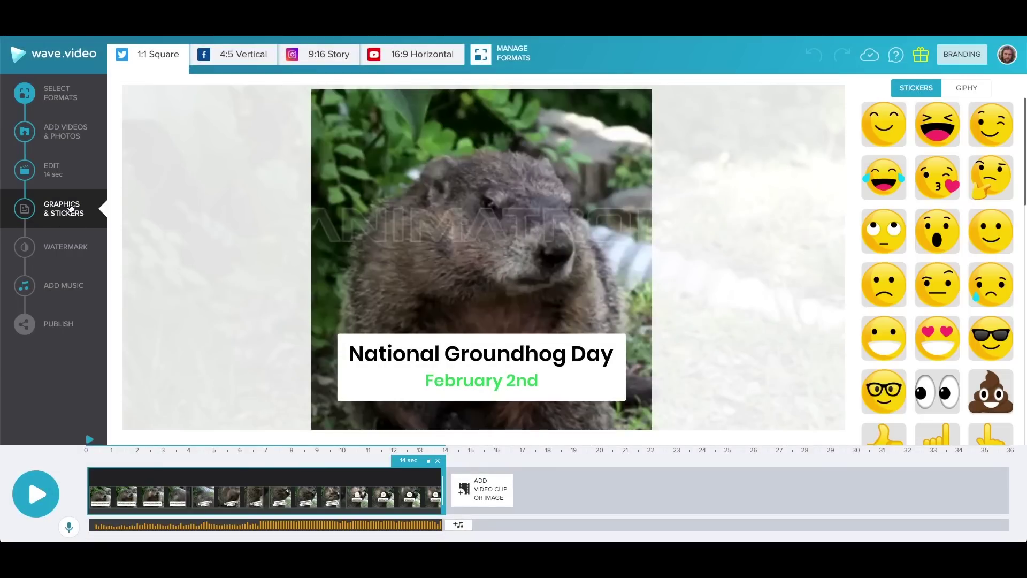
pyautogui.click(900, 173)
pyautogui.moveTo(476, 249); pyautogui.dragTo(409, 167)
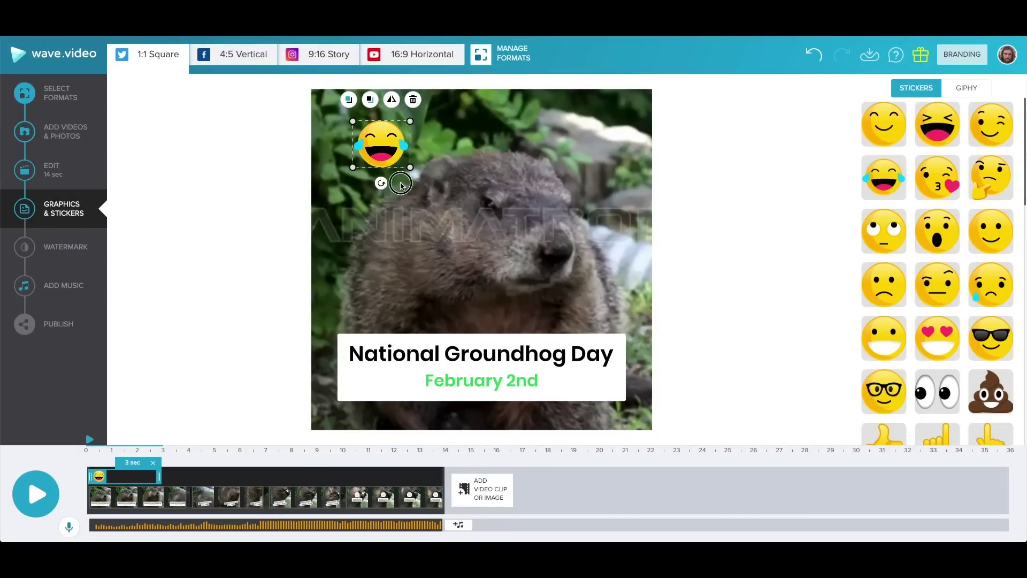
# Look through the watermark options and Catchy Riffs music tracks, then return to editing.
pyautogui.click(76, 251)
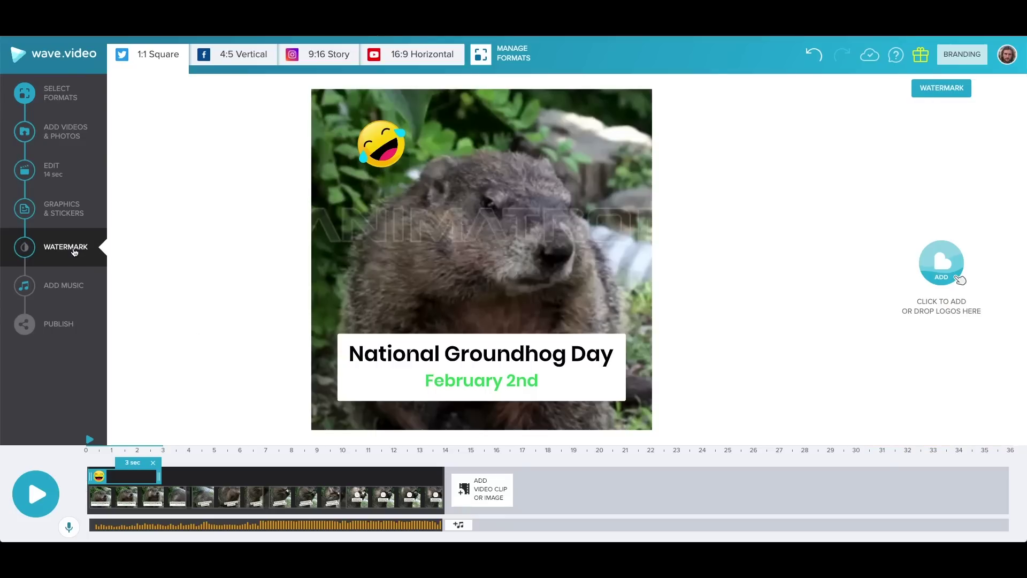
pyautogui.click(66, 291)
pyautogui.click(405, 190)
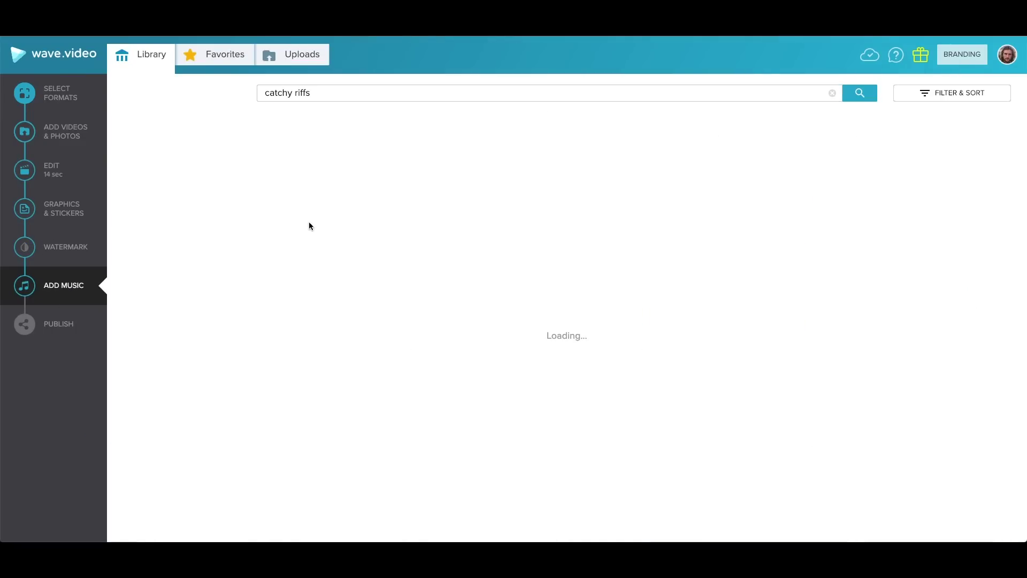
pyautogui.click(52, 172)
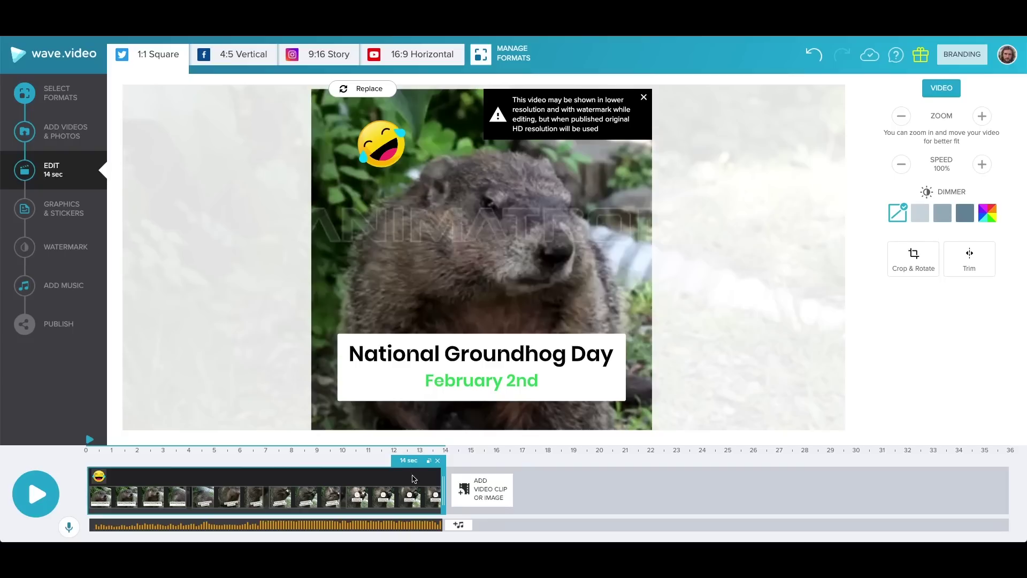
# Append a stock clip from the Food category and play the 41-second video.
pyautogui.click(482, 484)
pyautogui.click(376, 228)
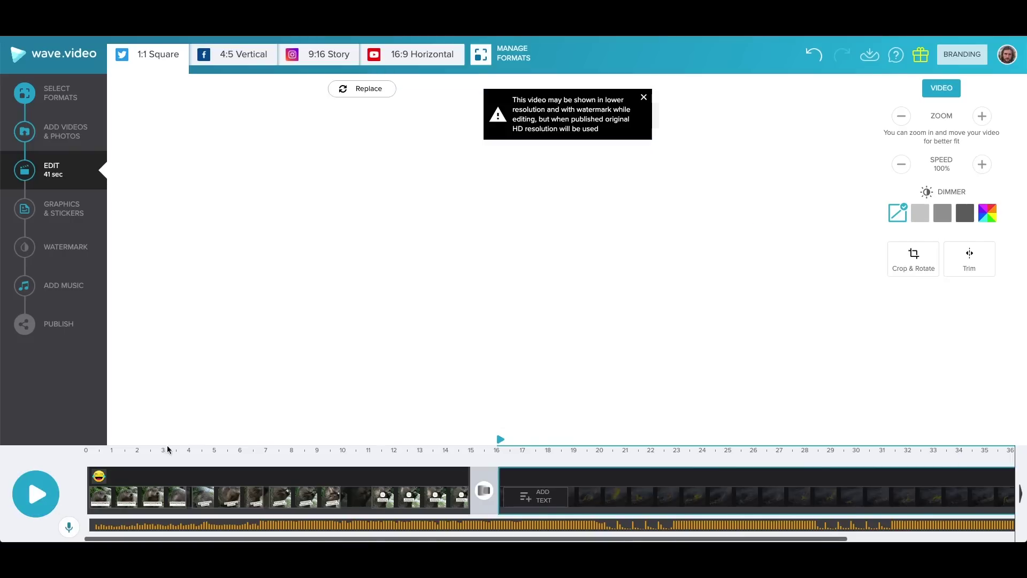
pyautogui.press('space')
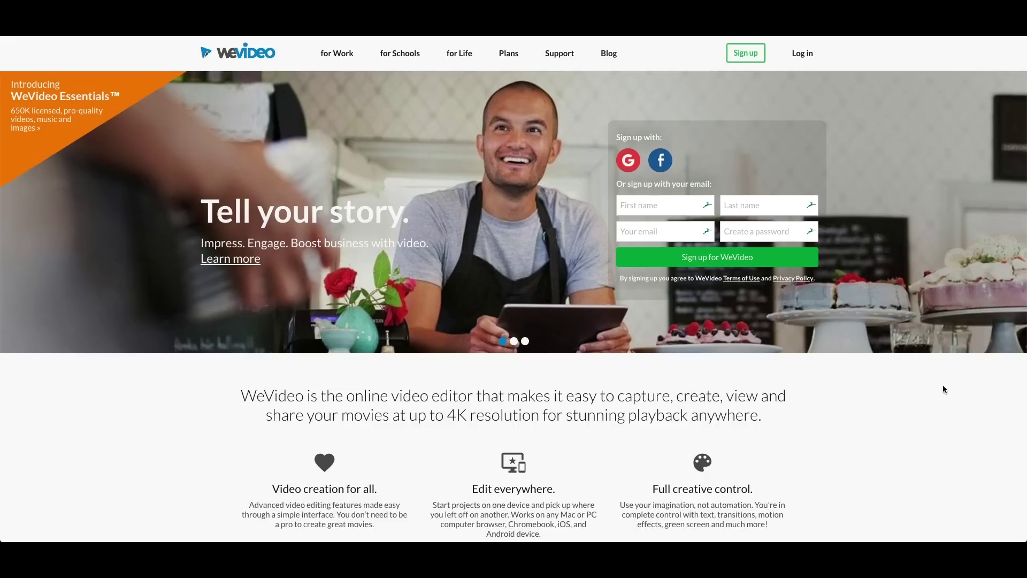
# Scroll WeVideo's homepage past the stock-image grid to the 'Easy and fast.' section.
pyautogui.scroll(-3, 942, 384)
pyautogui.scroll(-3, 942, 384)
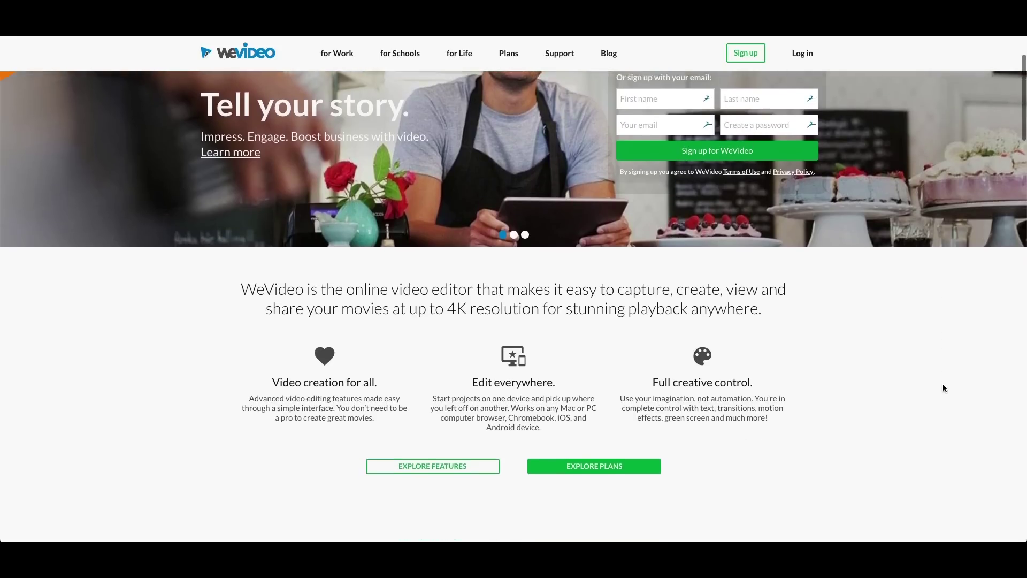
pyautogui.scroll(-4, 941, 384)
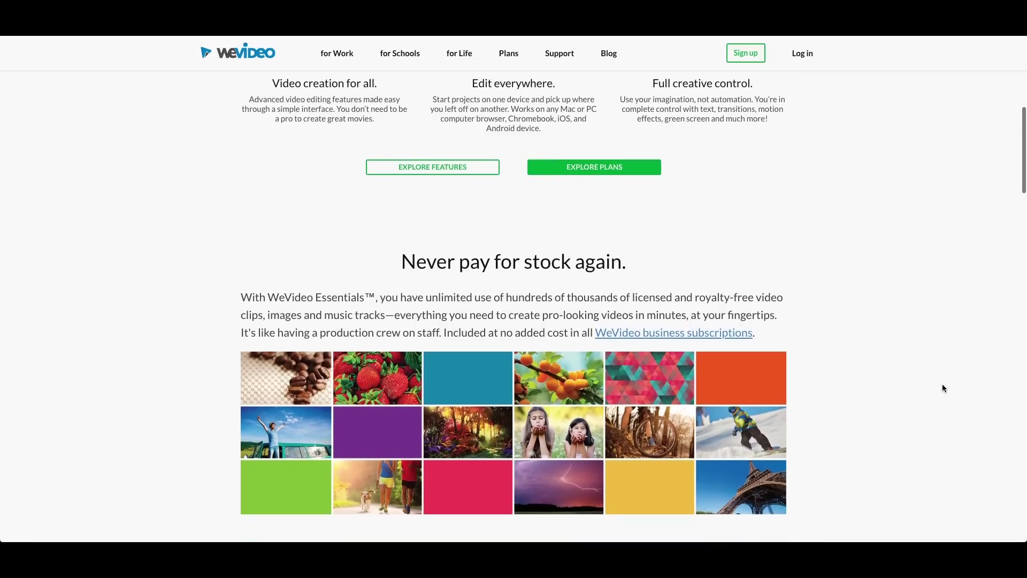
pyautogui.scroll(-4, 941, 384)
pyautogui.scroll(-4, 941, 389)
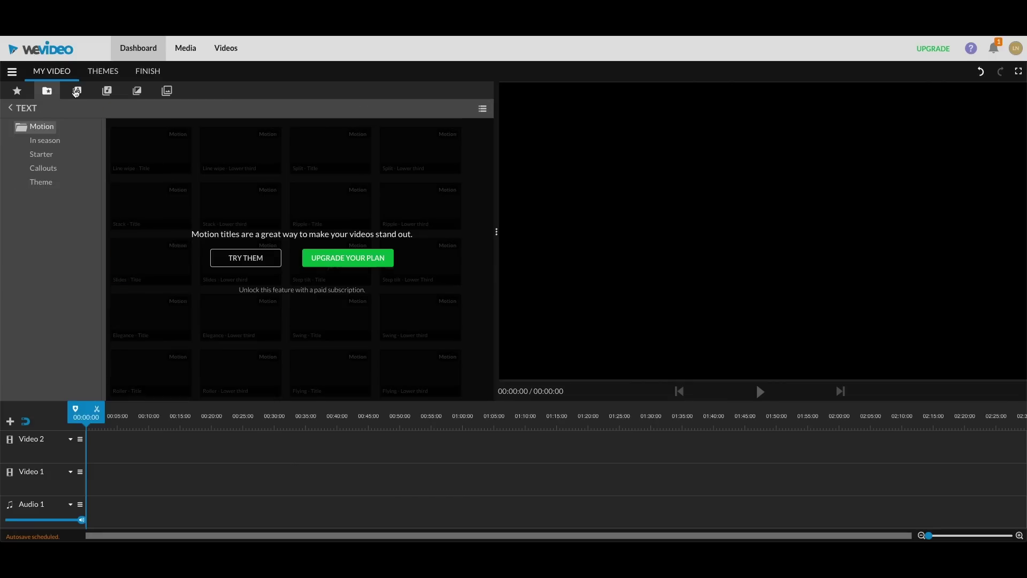
# Put the Inspiration music track on Audio 1 and the Yellow Aurora background on Video 1.
pyautogui.click(105, 91)
pyautogui.moveTo(134, 150); pyautogui.dragTo(97, 513)
pyautogui.click(167, 90)
pyautogui.moveTo(154, 144); pyautogui.dragTo(115, 478)
# Add a Basic - Text title reading 'Hello, world.' on Video 2 and play the preview.
pyautogui.click(77, 91)
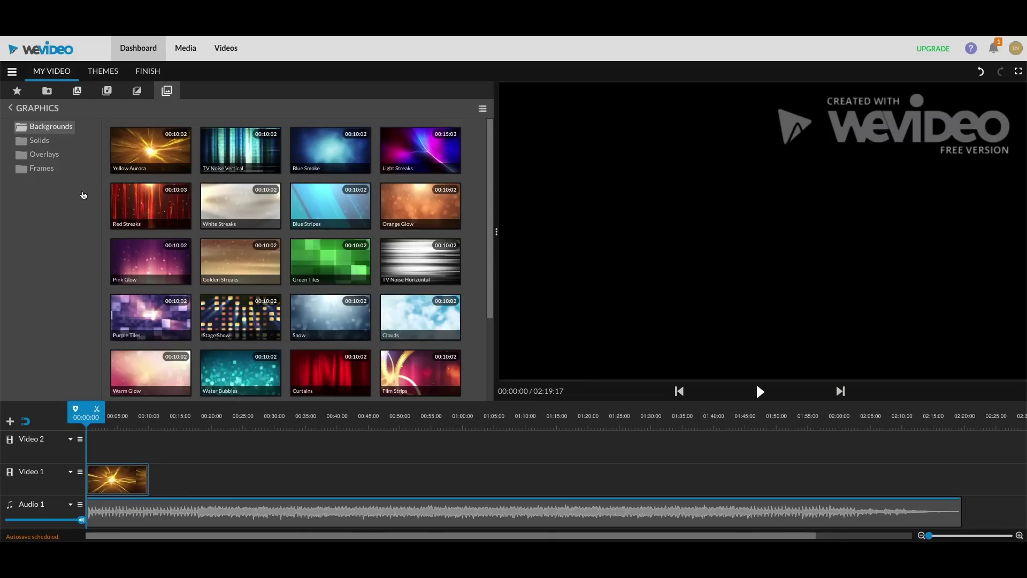
pyautogui.click(41, 154)
pyautogui.moveTo(152, 150); pyautogui.dragTo(107, 446)
pyautogui.doubleClick(106, 445)
pyautogui.write('He')
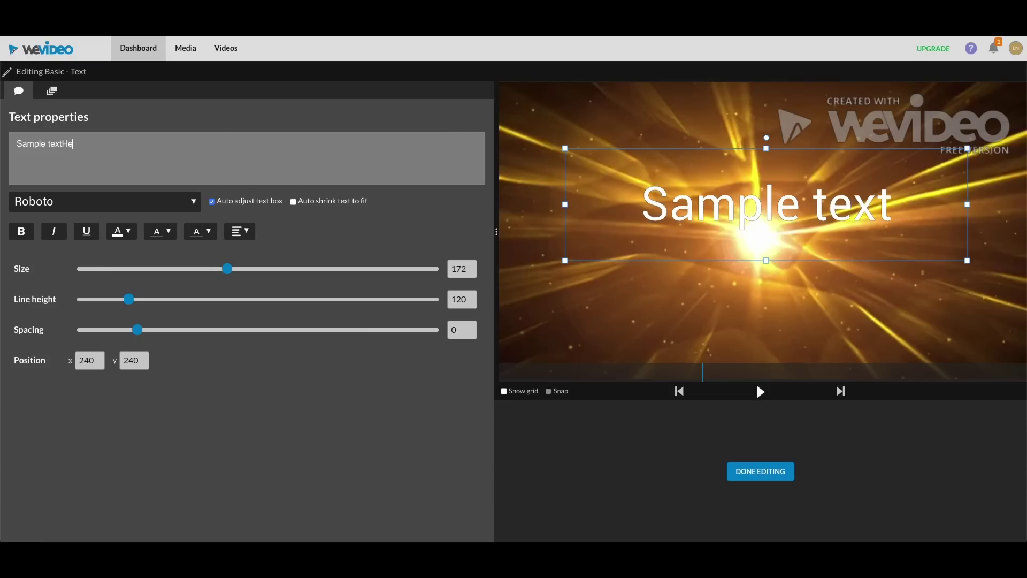
pyautogui.moveTo(74, 144); pyautogui.dragTo(3, 136)
pyautogui.write('Hello, world.')
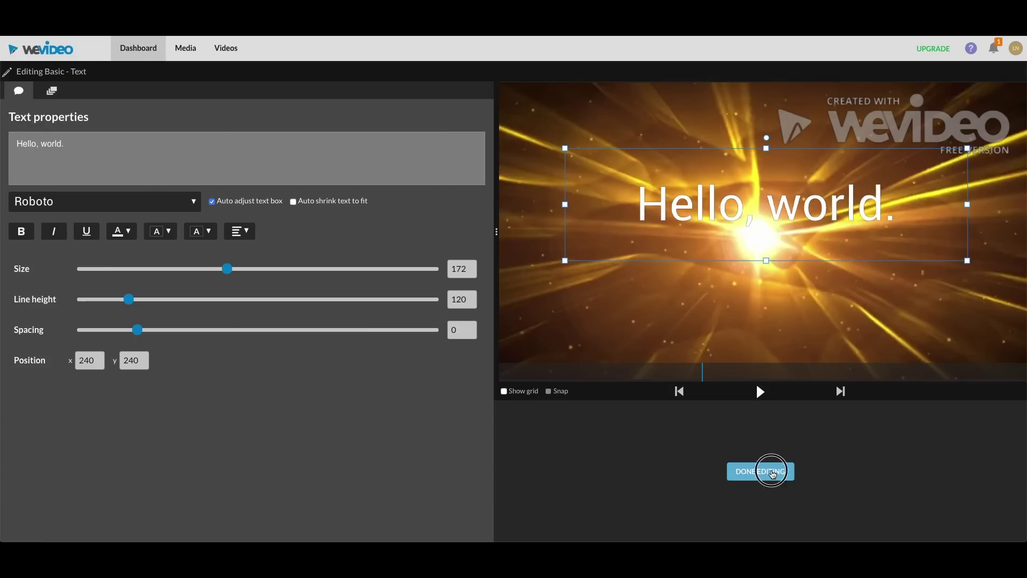
pyautogui.click(760, 470)
pyautogui.click(759, 389)
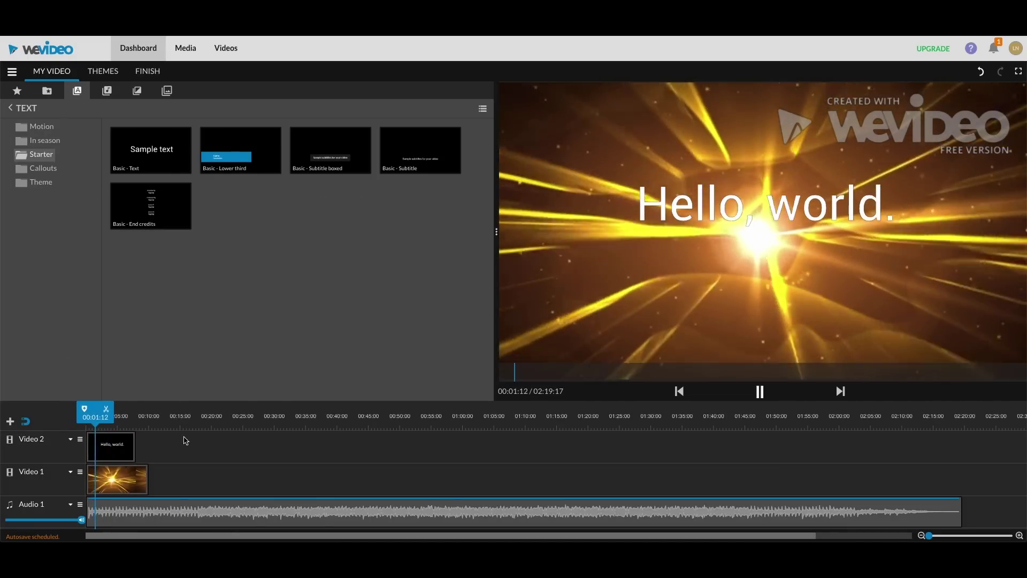